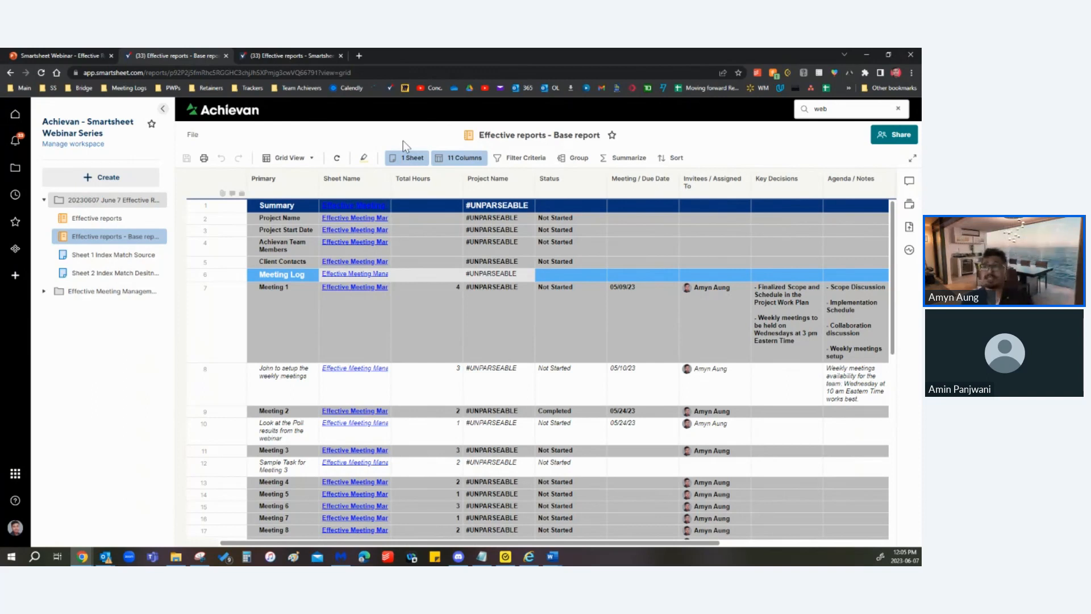
Step: View the report's source sheet selection and close it without changes
mouse_move(407, 165)
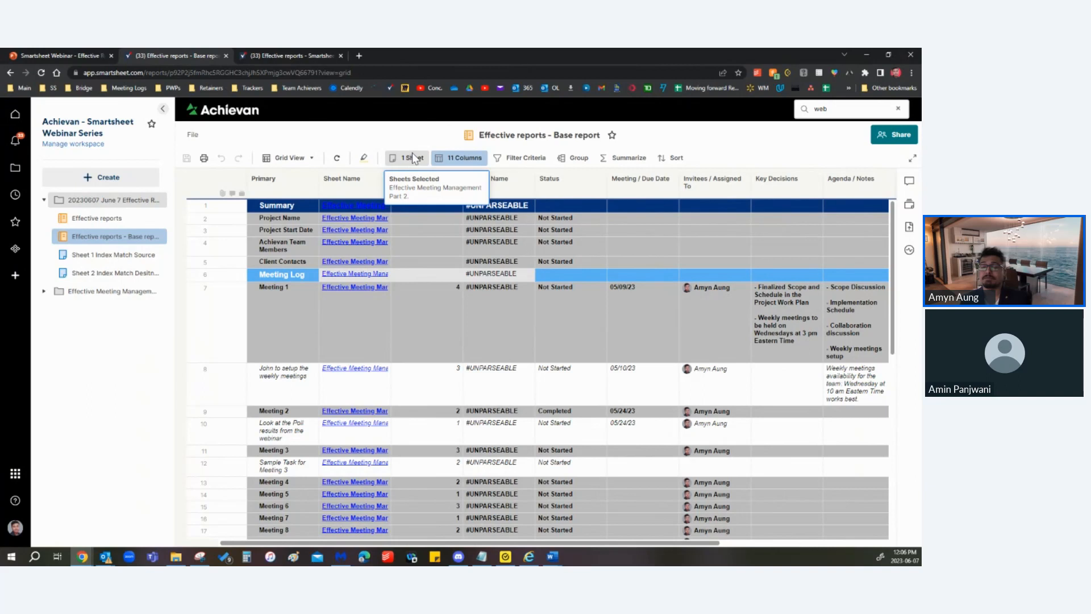
left_click(415, 156)
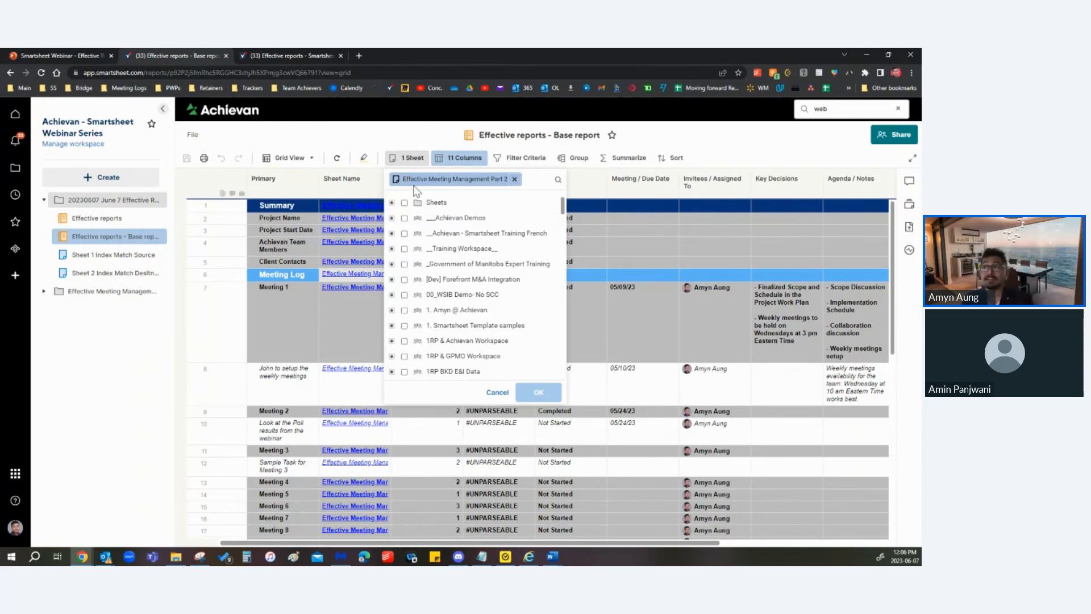
left_click(412, 158)
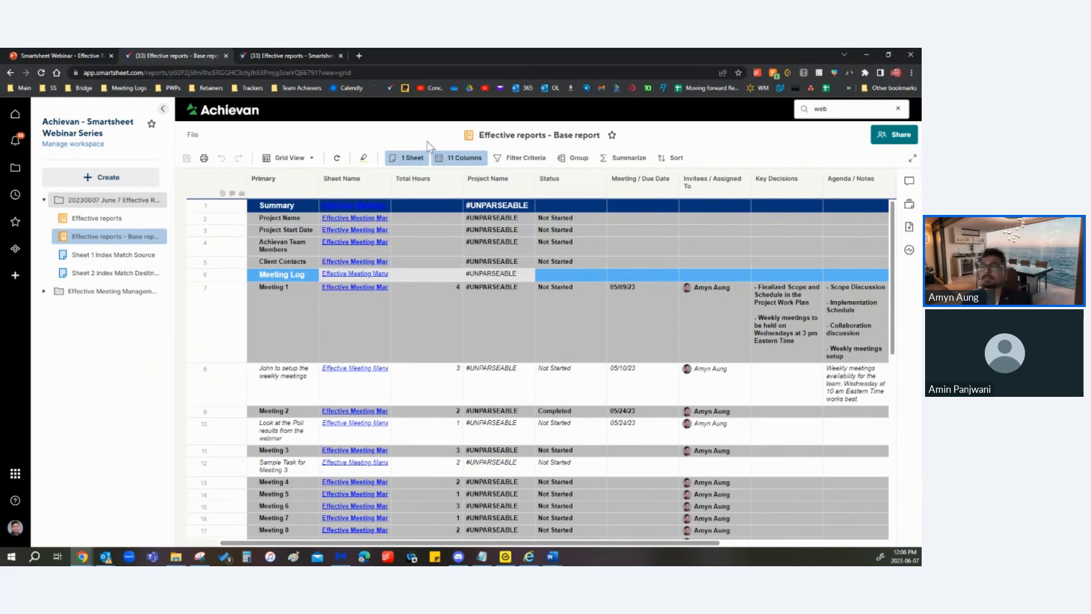
Step: Open the report's column selection and review the columns currently included
left_click(464, 159)
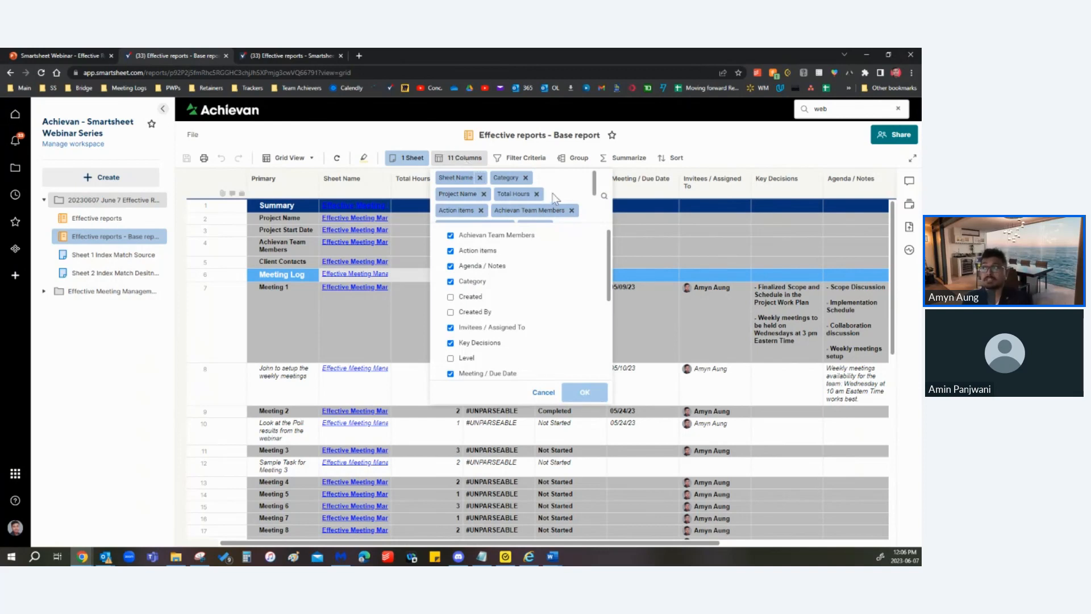
scroll(561, 200, "down", 2)
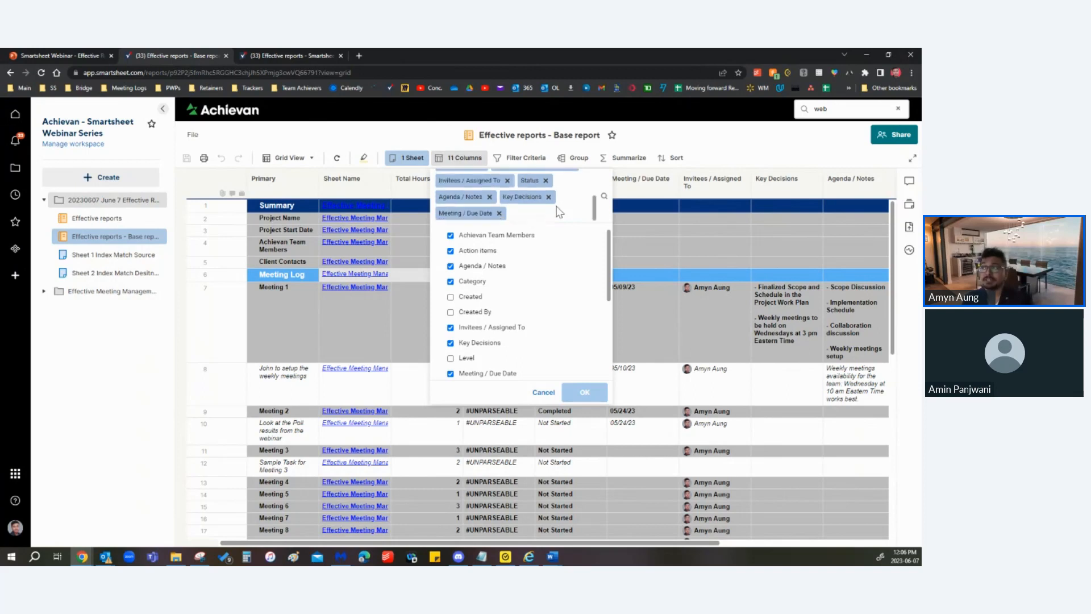
scroll(545, 199, "up", 2)
scroll(500, 196, "down", 3)
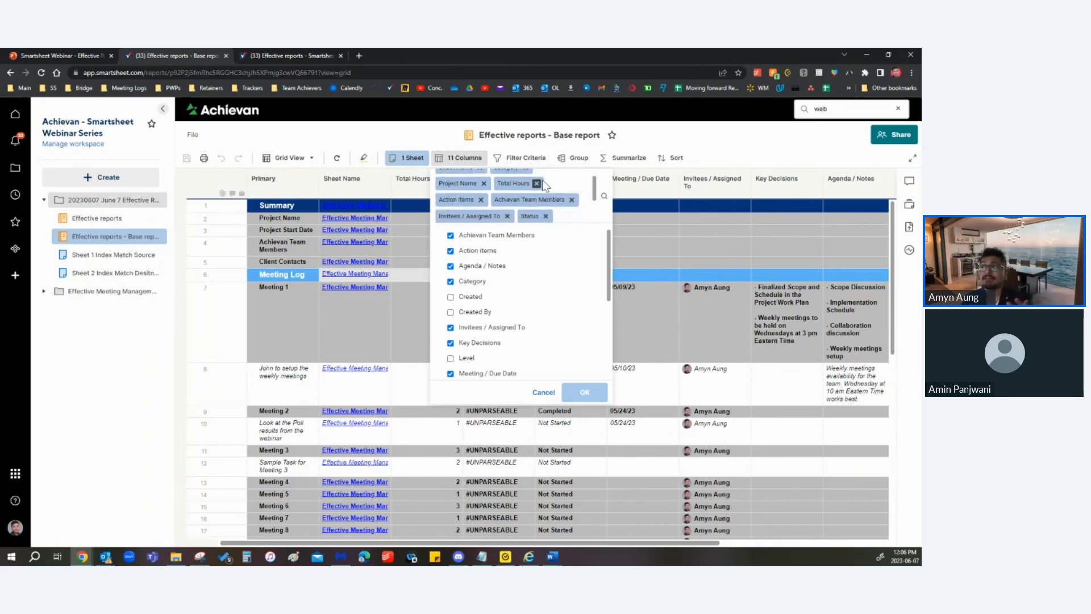
scroll(498, 311, "down", 1)
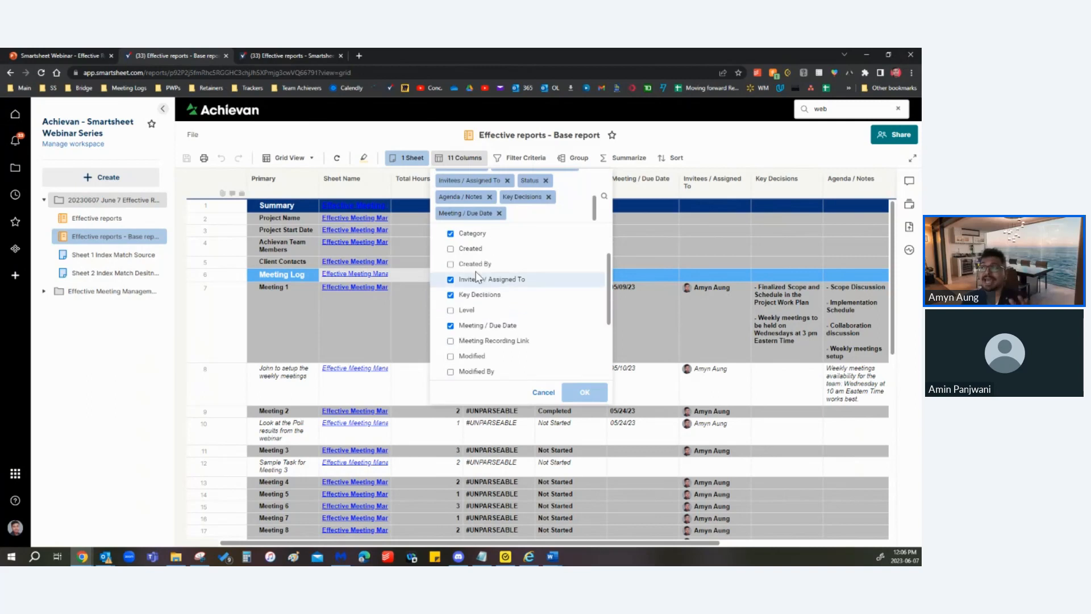
Step: Try selecting the Created, Created By and Level columns for the report, and deselect all three again
left_click(477, 250)
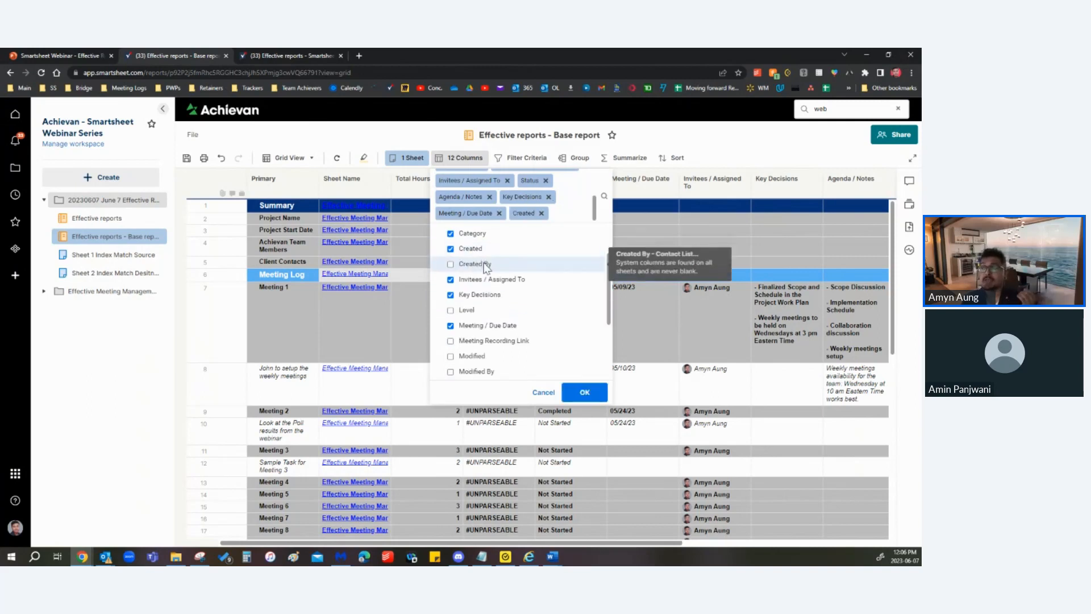
left_click(476, 265)
left_click(470, 311)
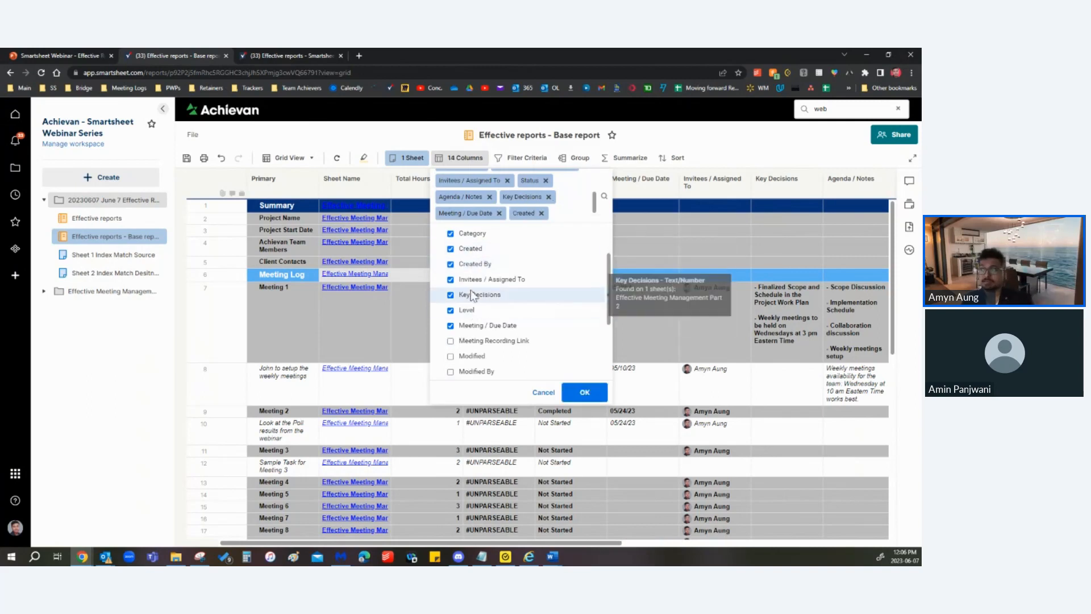
scroll(474, 273, "up", 1)
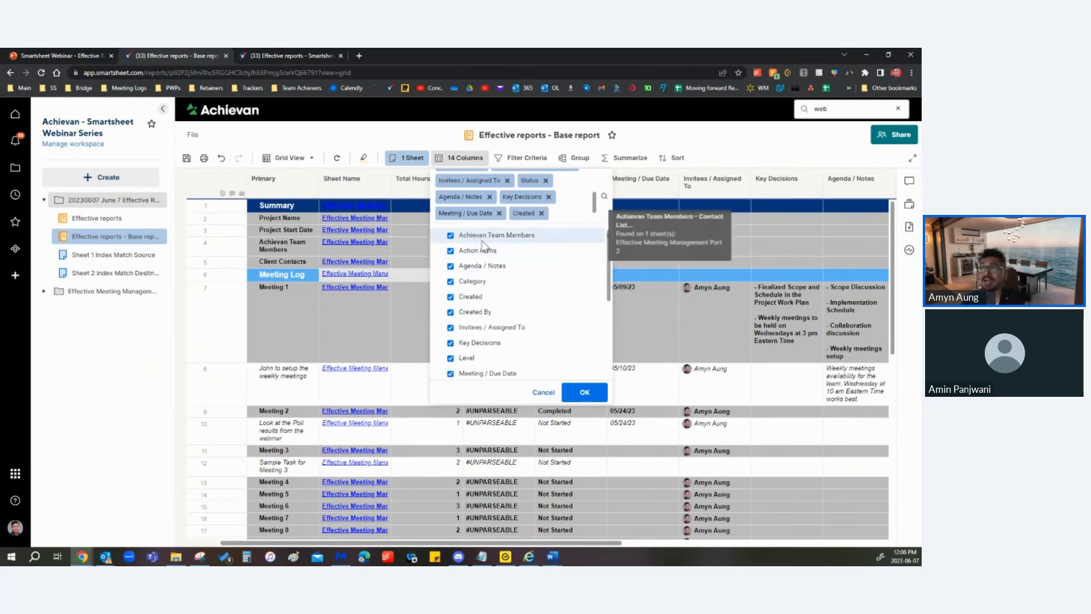
left_click(482, 312)
left_click(480, 303)
scroll(480, 307, "down", 1)
left_click(520, 307)
scroll(511, 296, "up", 1)
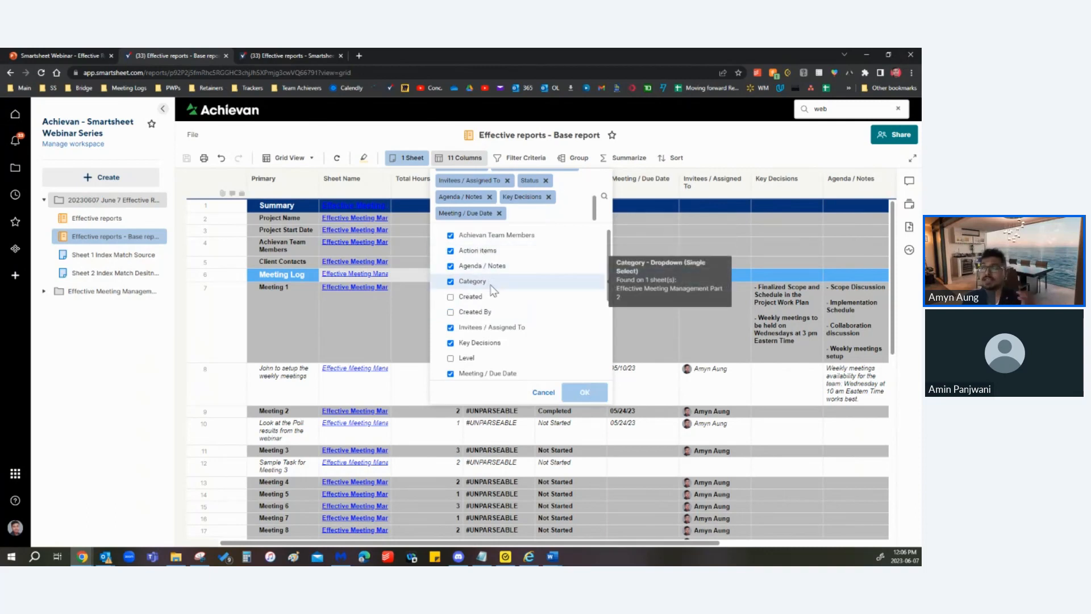
Step: Review the remaining available report columns down to Total Hours and cancel the column selection
scroll(493, 279, "down", 2)
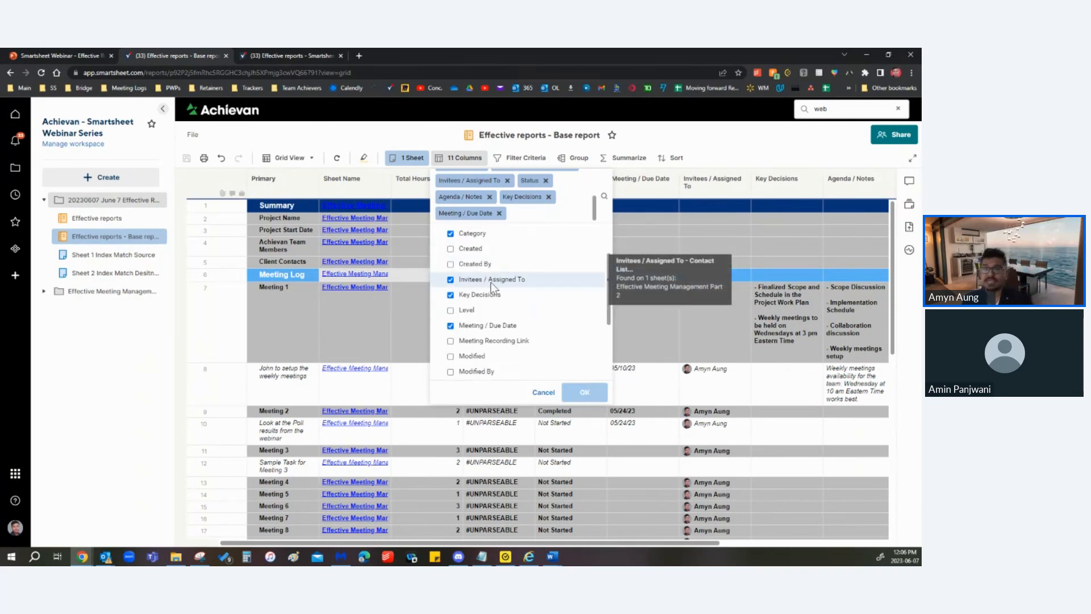
scroll(491, 290, "down", 2)
scroll(493, 307, "down", 2)
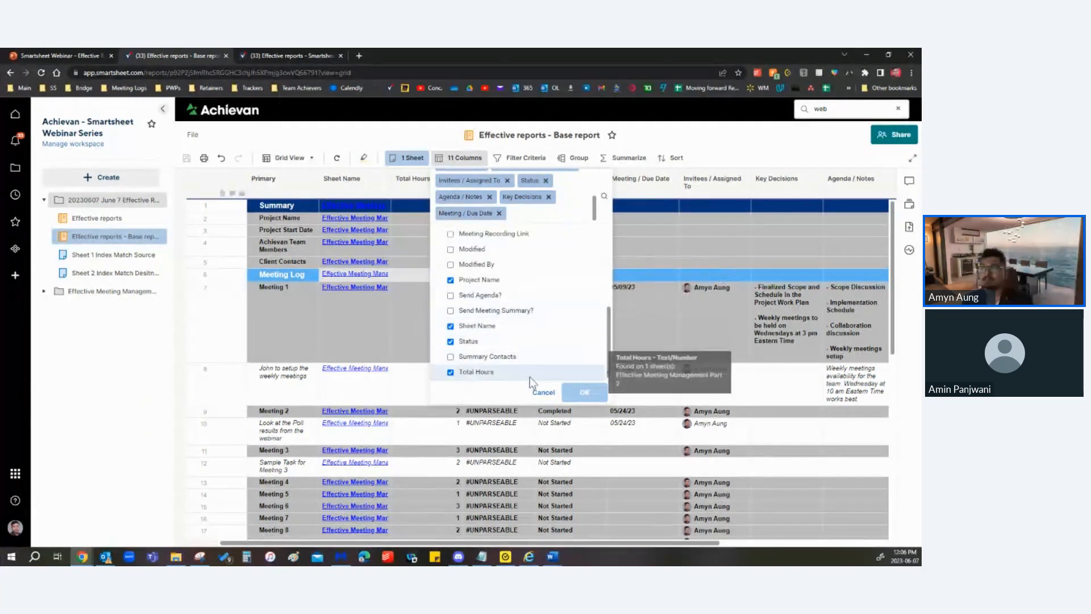
left_click(549, 394)
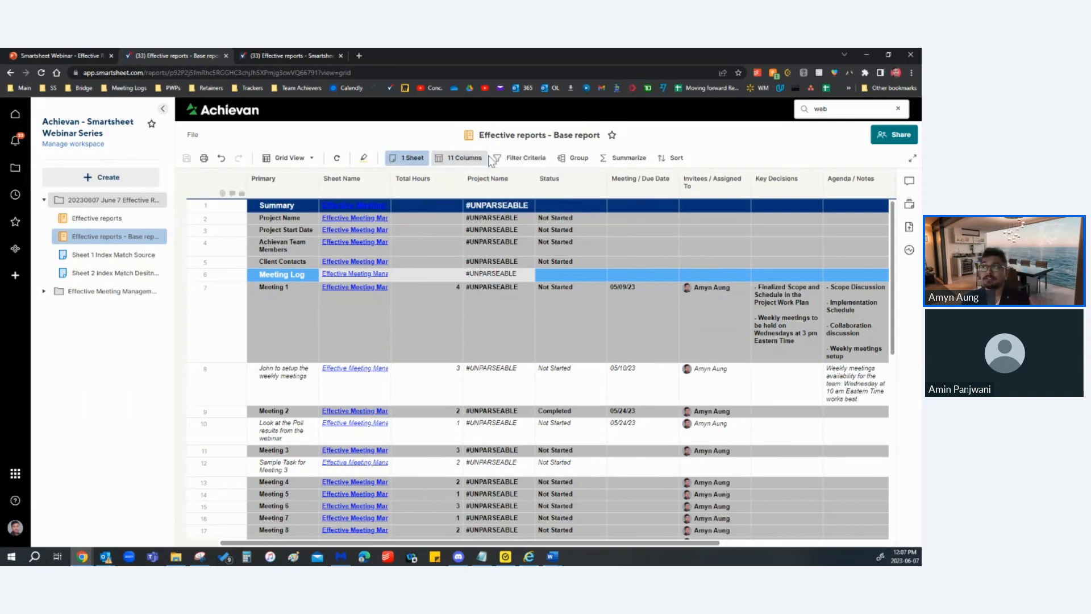
Step: Start a blank filter condition and examine the summary, meeting and task rows in the Primary column
left_click(517, 163)
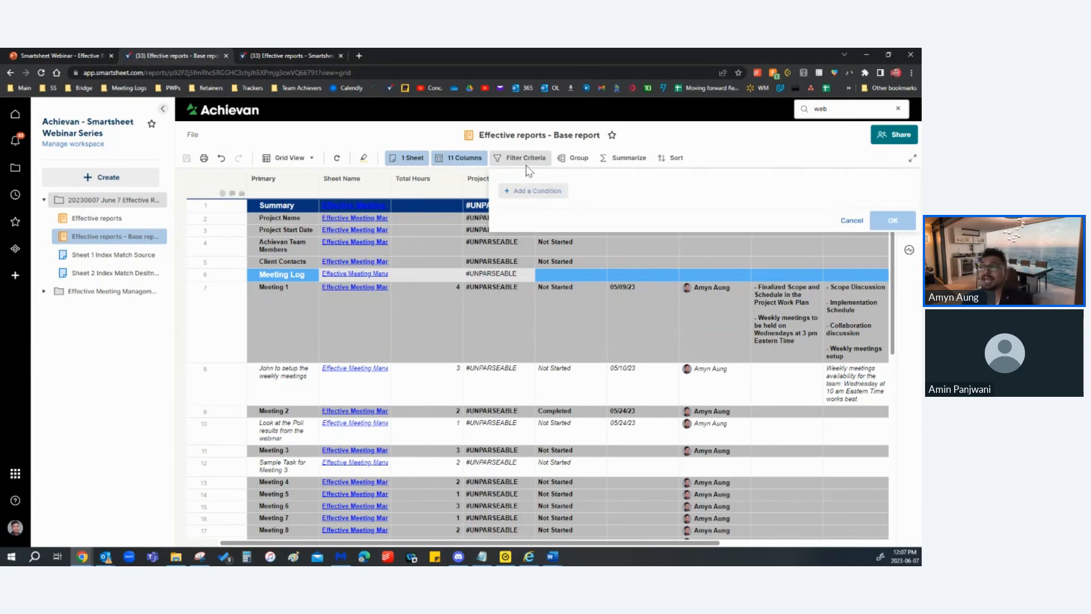
left_click(529, 191)
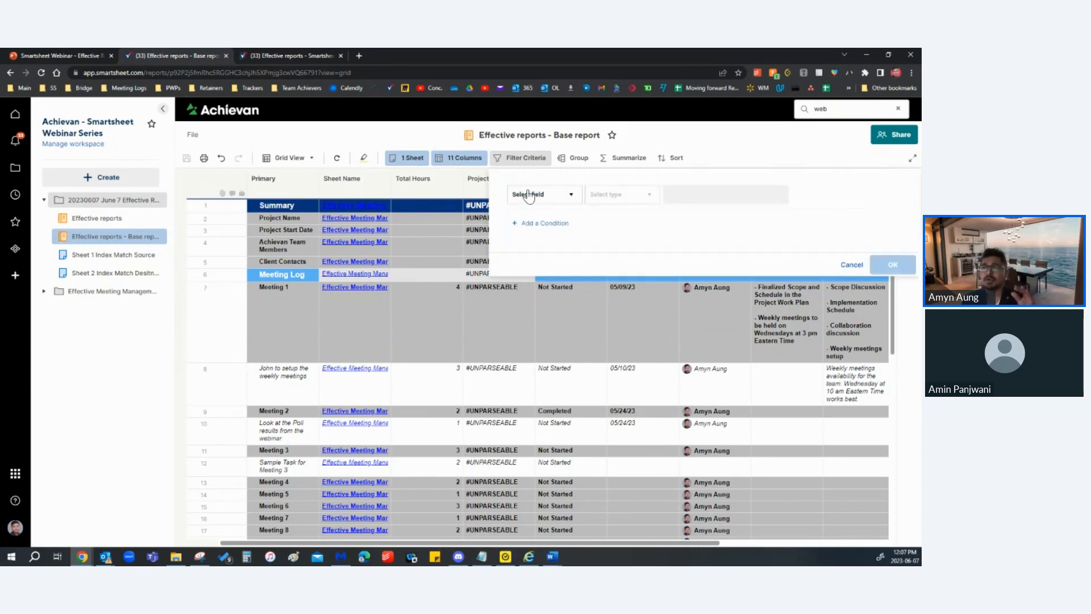
left_click(273, 205)
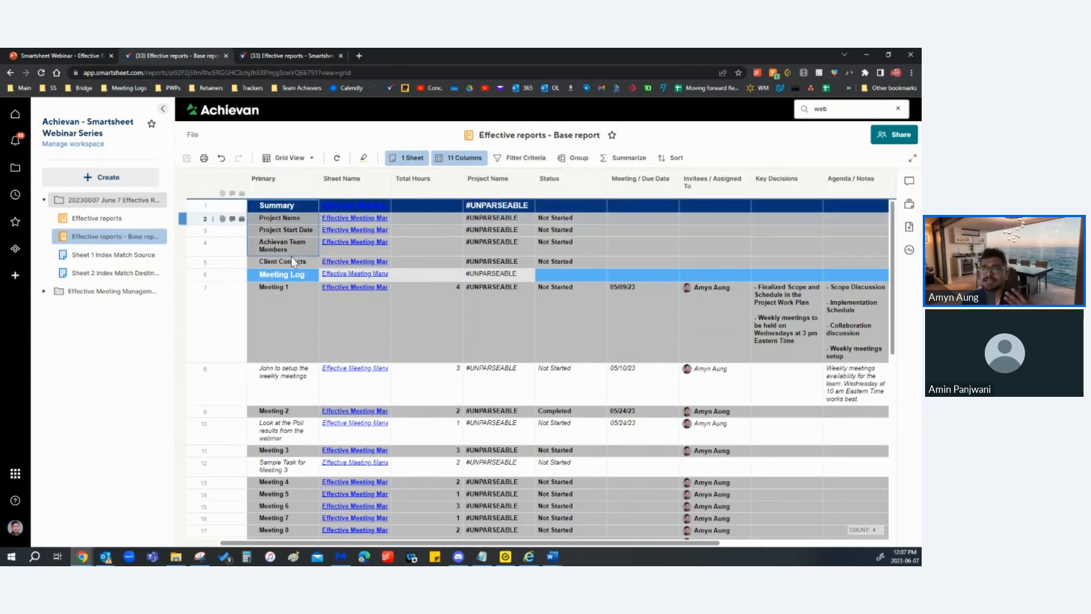
left_click(291, 303)
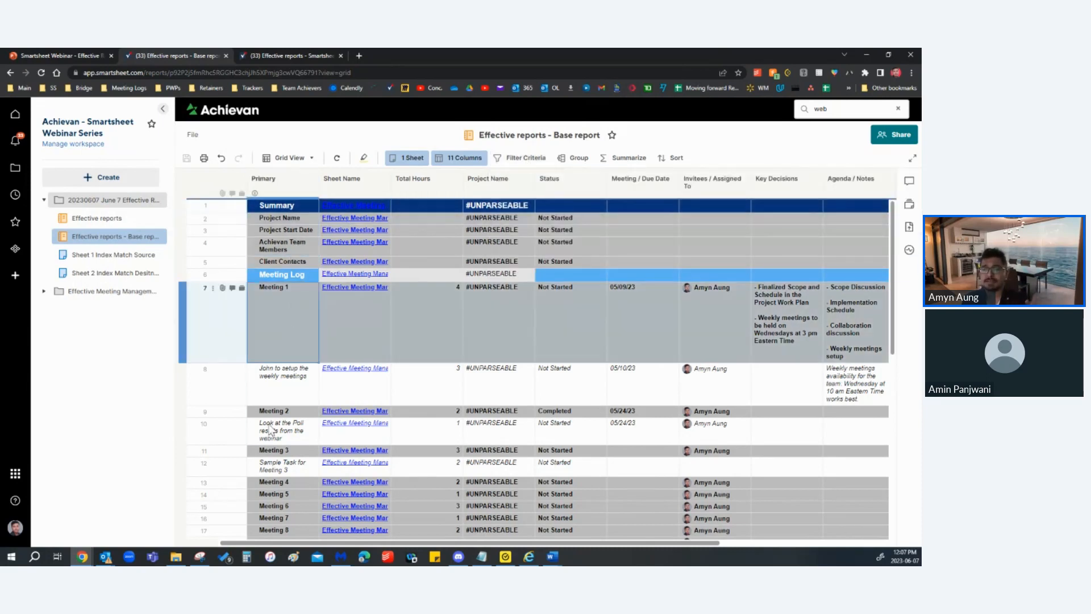
left_click_drag(277, 396, 272, 500)
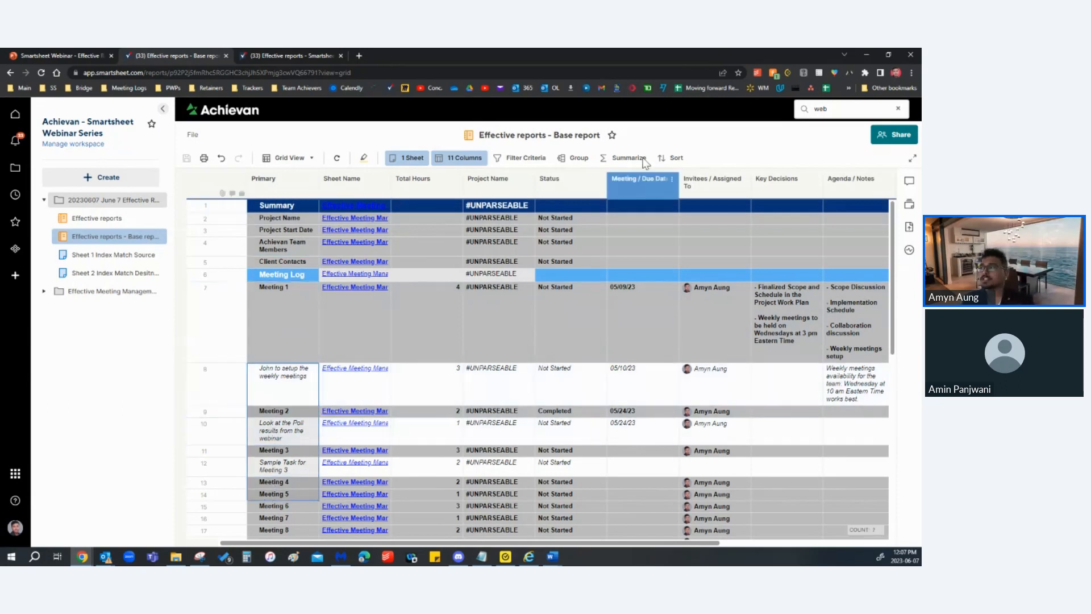
Step: Add a filter condition on the Level field with the operator "is one of" and display its value options
left_click(520, 157)
left_click(537, 194)
scroll(553, 296, "down", 3)
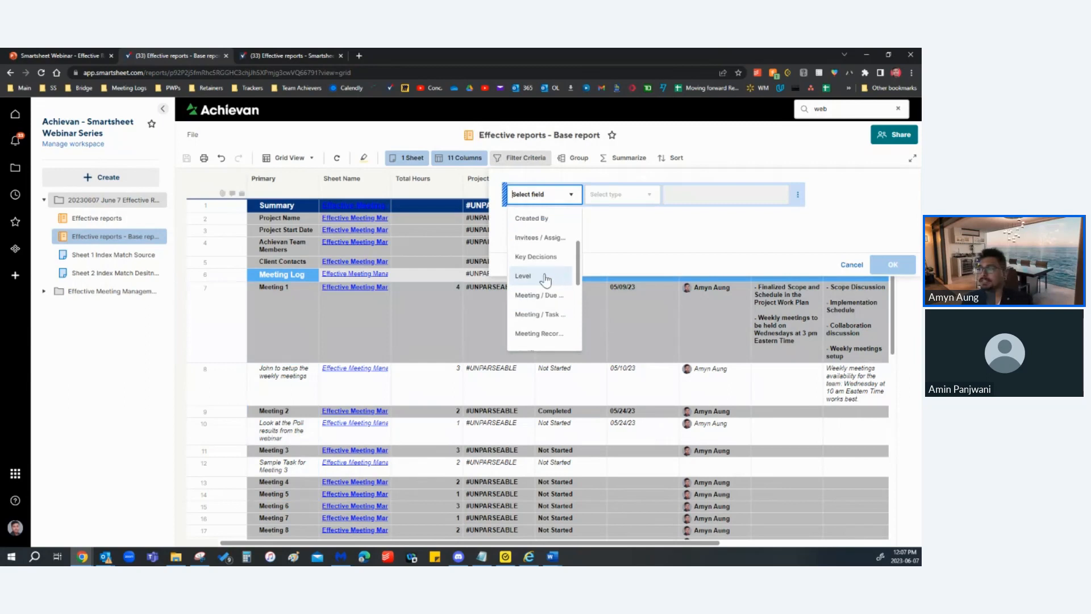
left_click(528, 320)
left_click(623, 197)
scroll(627, 301, "down", 4)
left_click(615, 341)
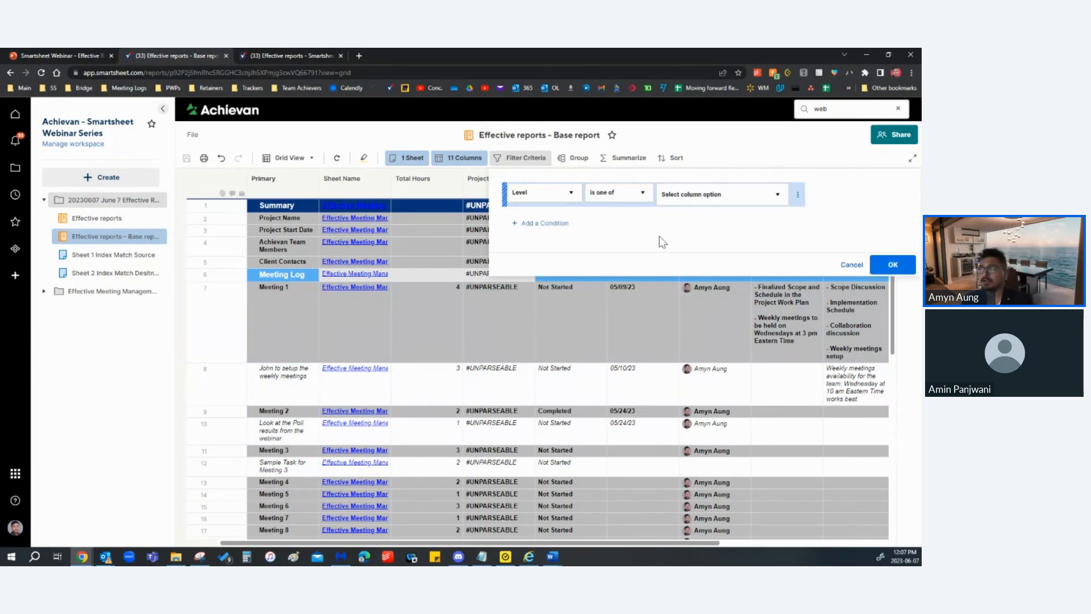
left_click(688, 199)
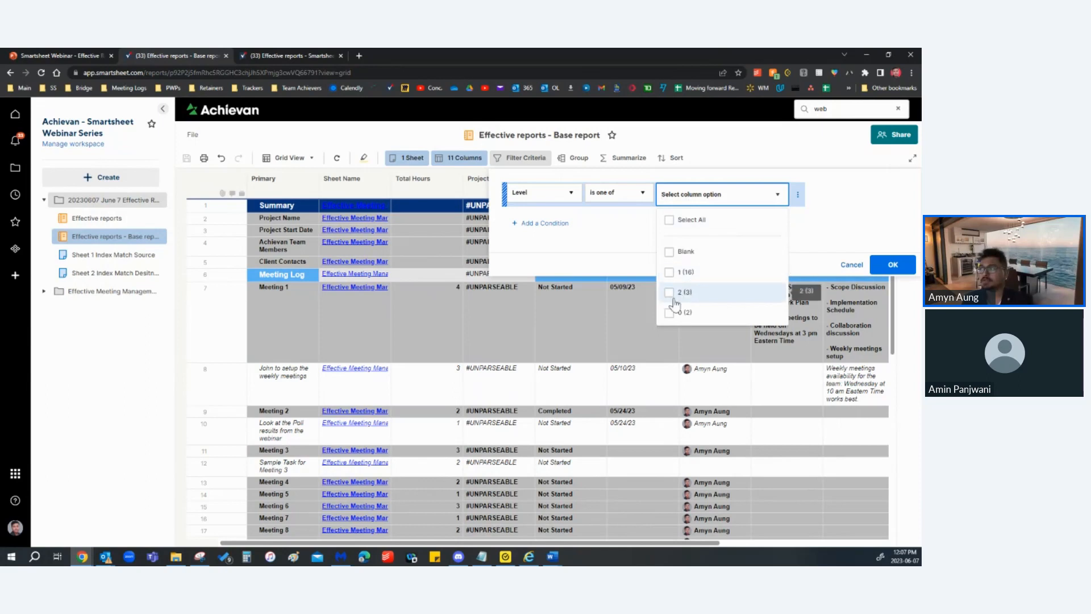
Step: Change the Level condition's operator to "is not one of", select the value 0 and apply the filter
left_click(618, 194)
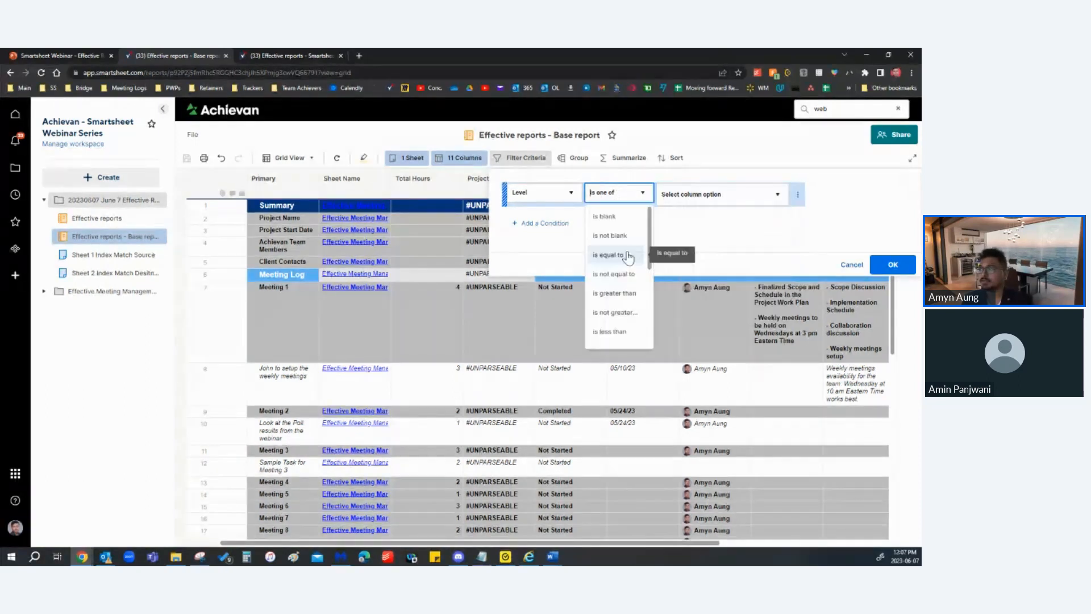
scroll(629, 292, "down", 4)
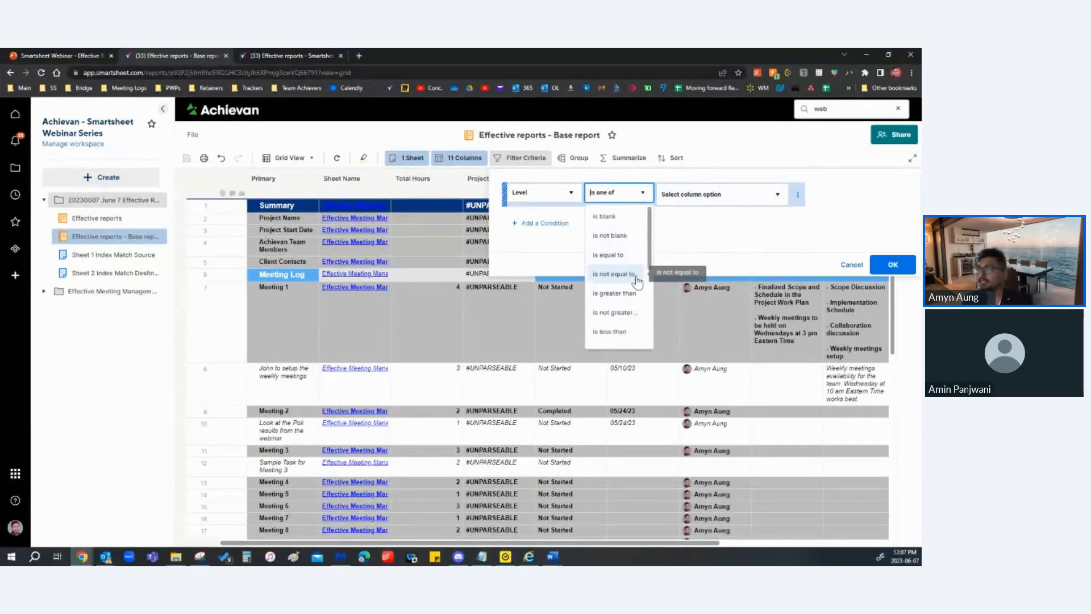
scroll(630, 295, "down", 3)
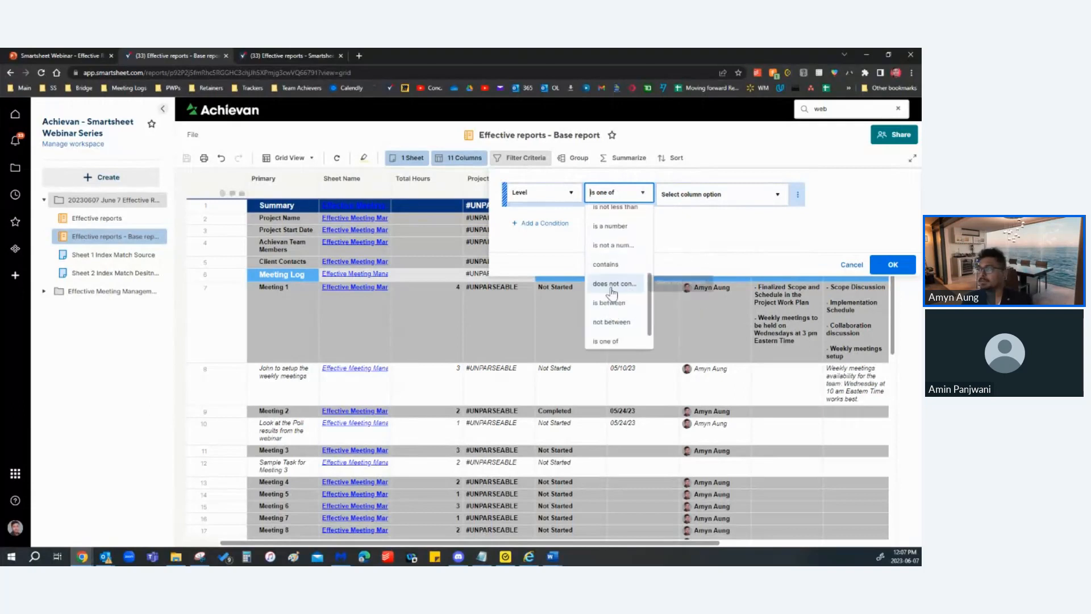
left_click(611, 337)
left_click(673, 199)
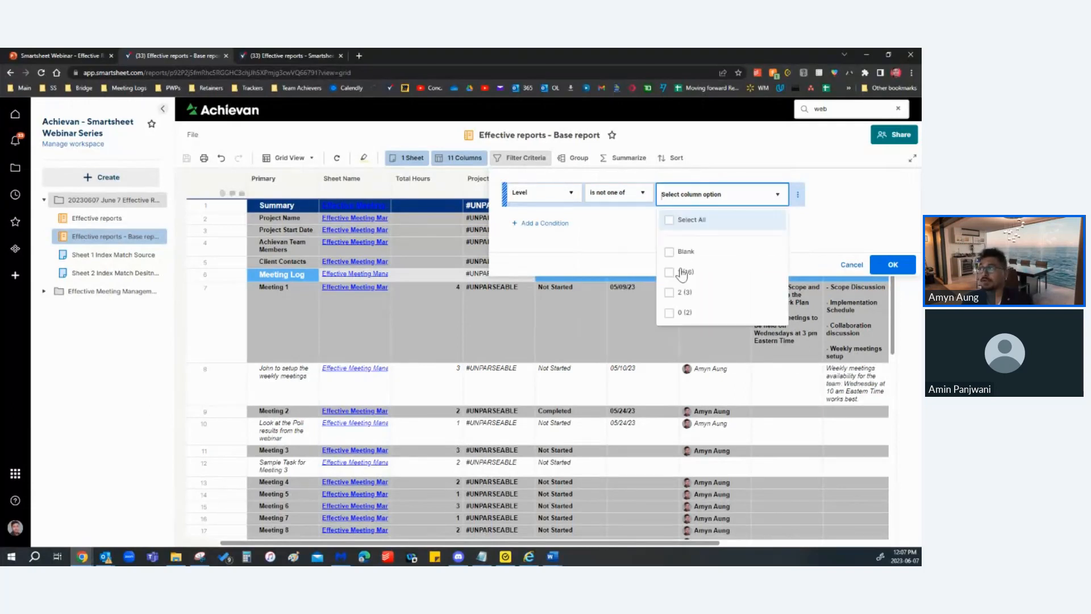
left_click(671, 312)
left_click(848, 214)
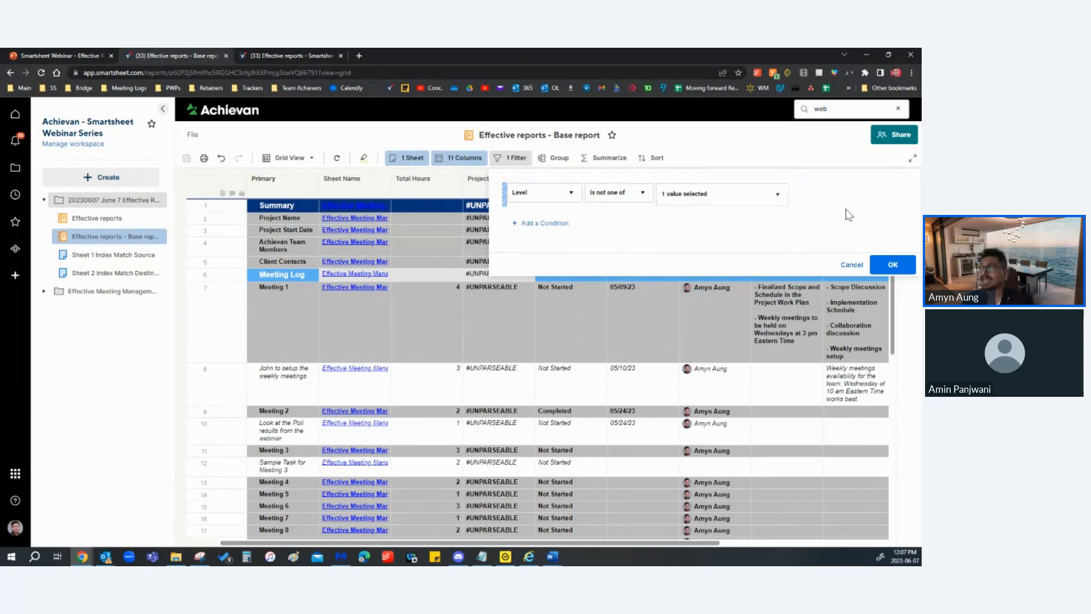
left_click(892, 265)
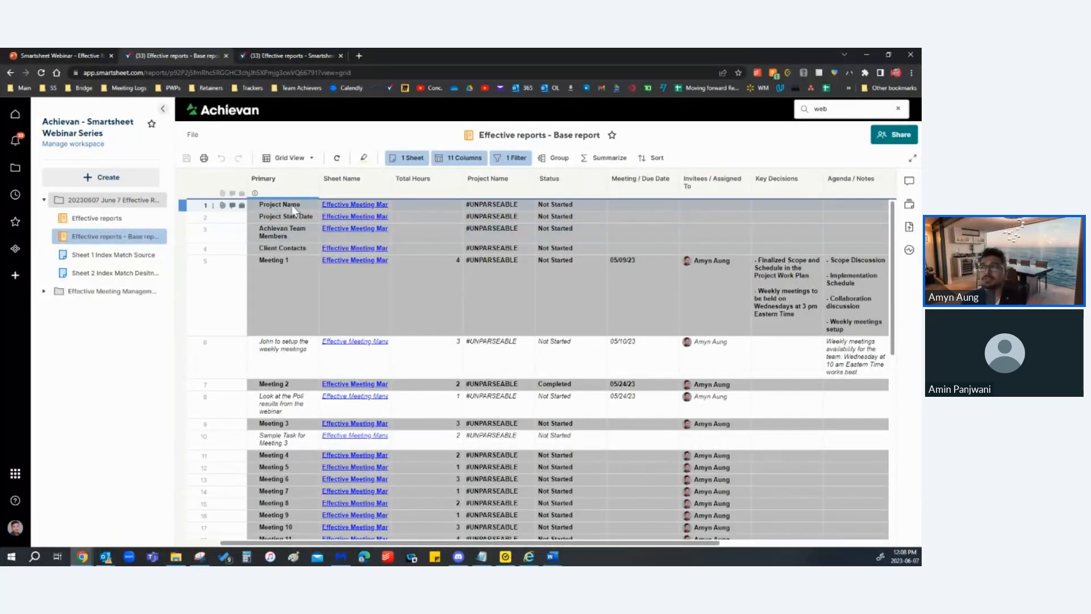
Step: Examine the rows from Project Name to Client Contacts and the Meeting 1 row in the filtered report
left_click(282, 234)
left_click_drag(291, 246, 288, 210)
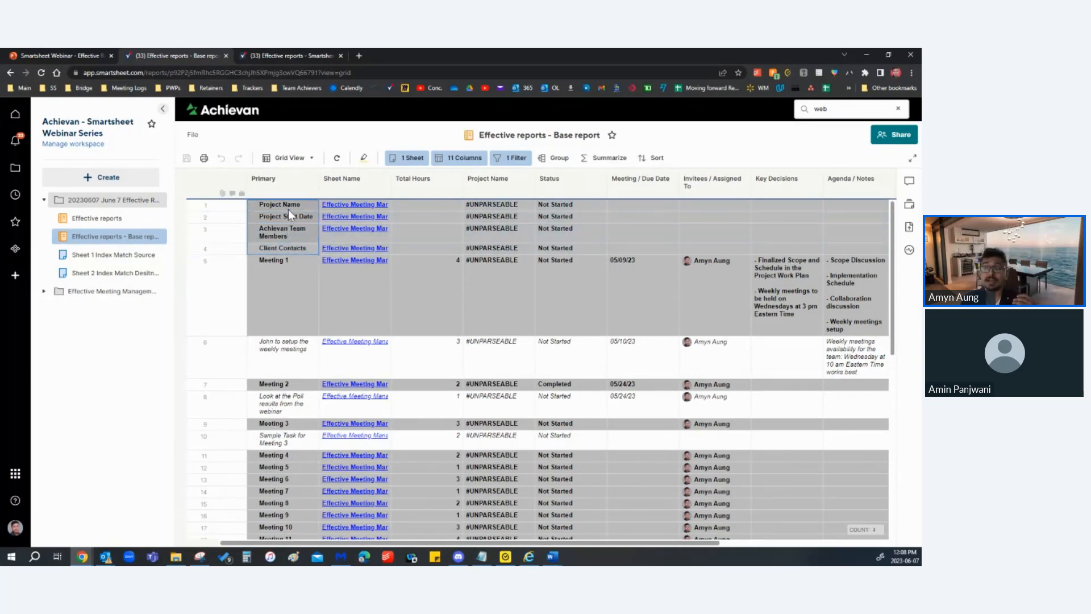
left_click(275, 278)
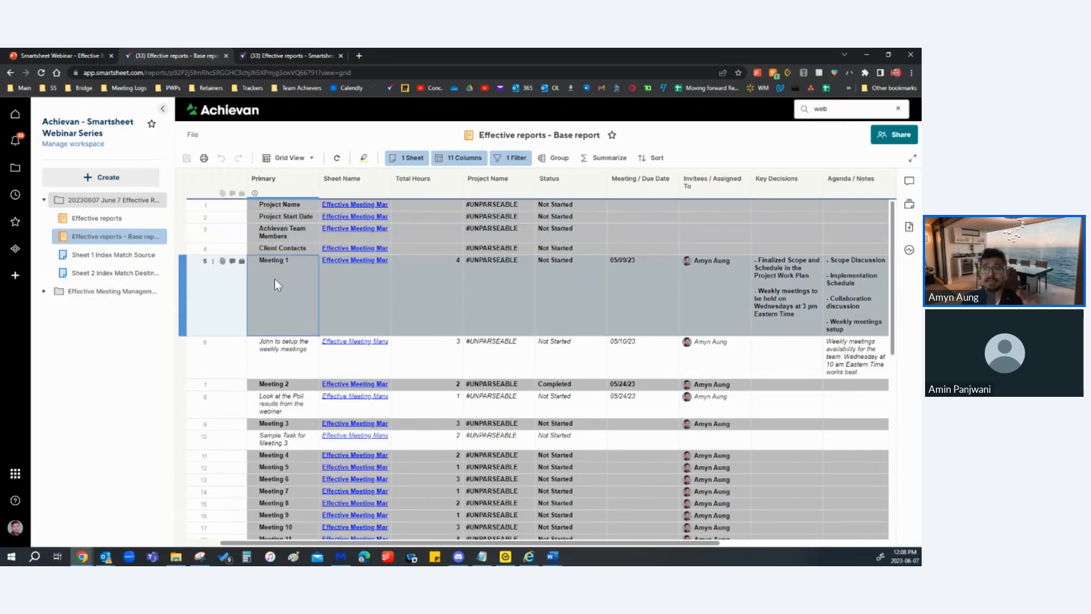
Step: Add a second filter condition, Category "is one of" Meeting and Task, and apply the filters
left_click(512, 159)
left_click(535, 223)
left_click(542, 225)
type("cate")
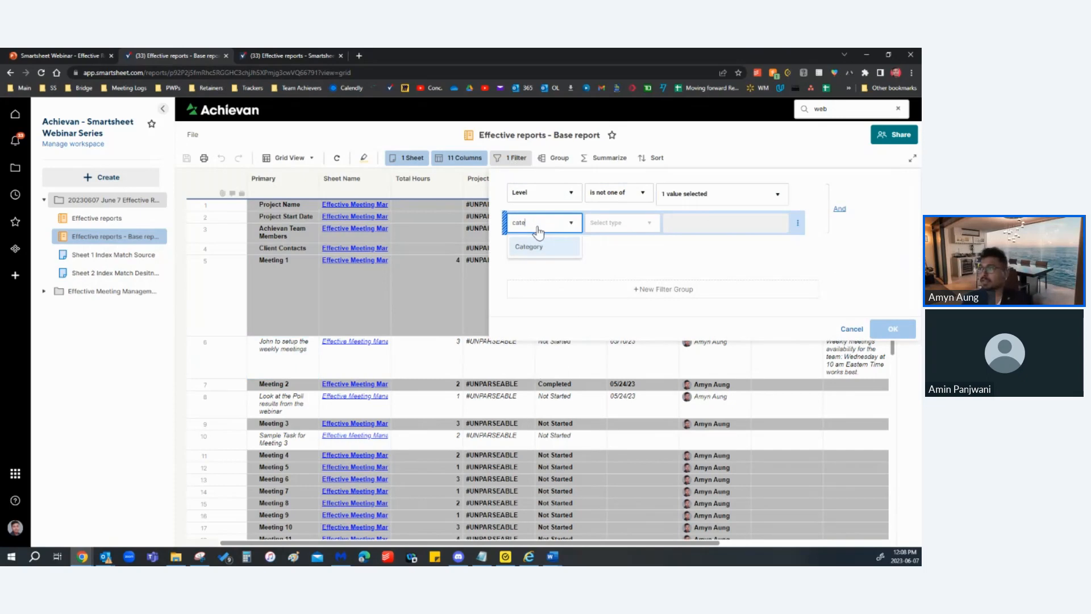
left_click(547, 247)
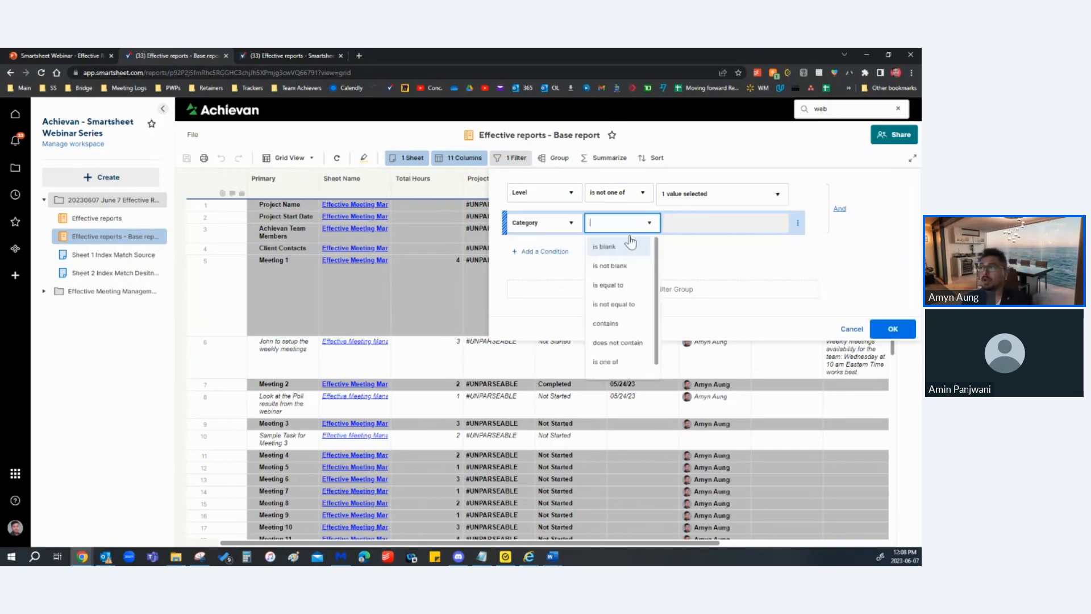
left_click(632, 346)
left_click(696, 225)
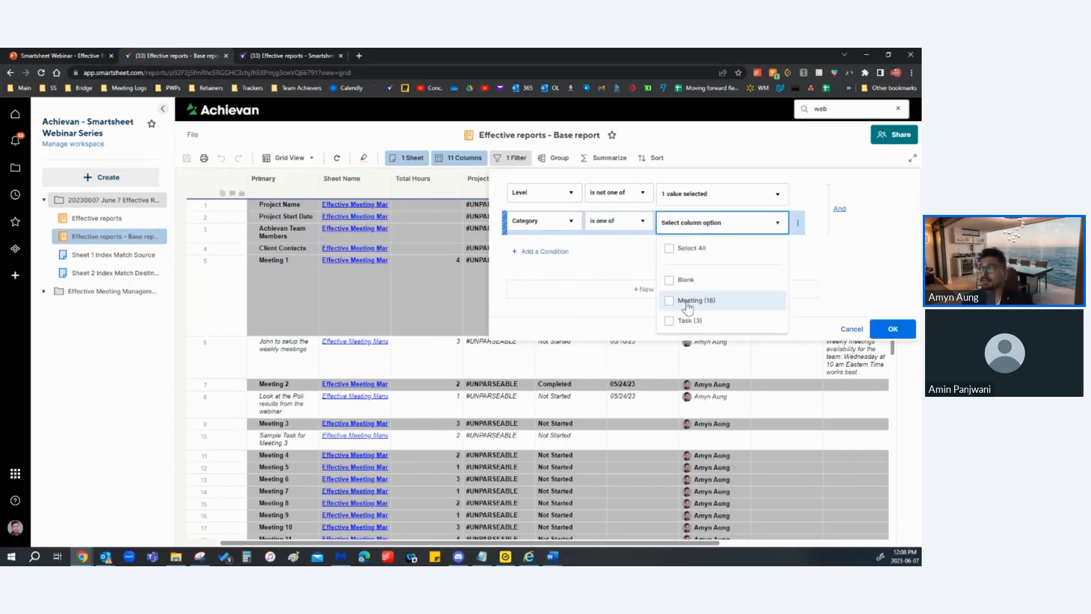
left_click(669, 301)
left_click(653, 267)
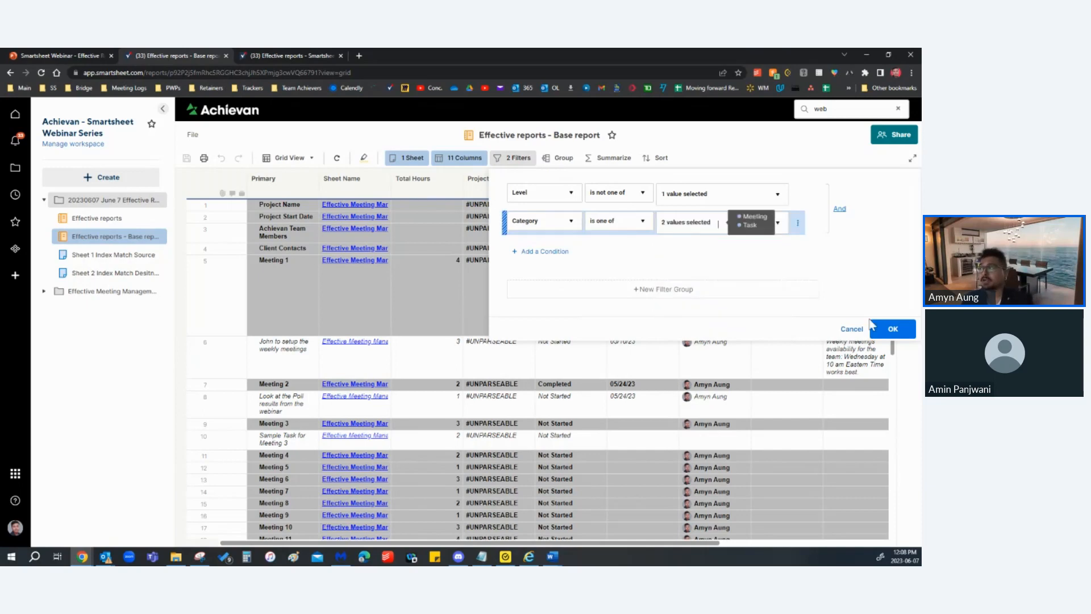
left_click(891, 328)
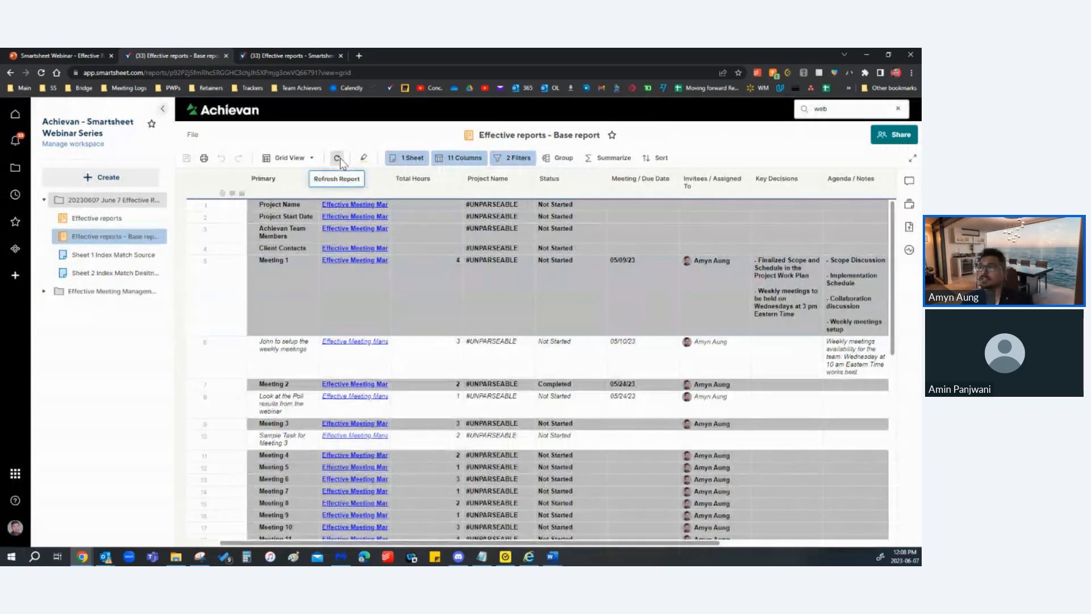
Step: Refresh the report, check the values of its Category filter condition without changing them, and reload the page
left_click(339, 159)
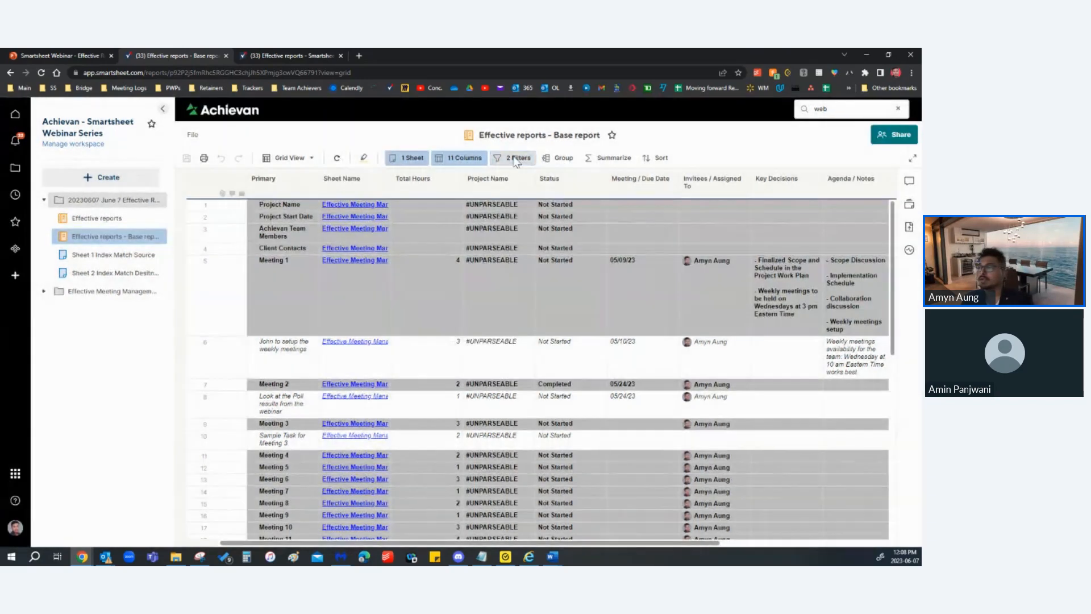
left_click(513, 157)
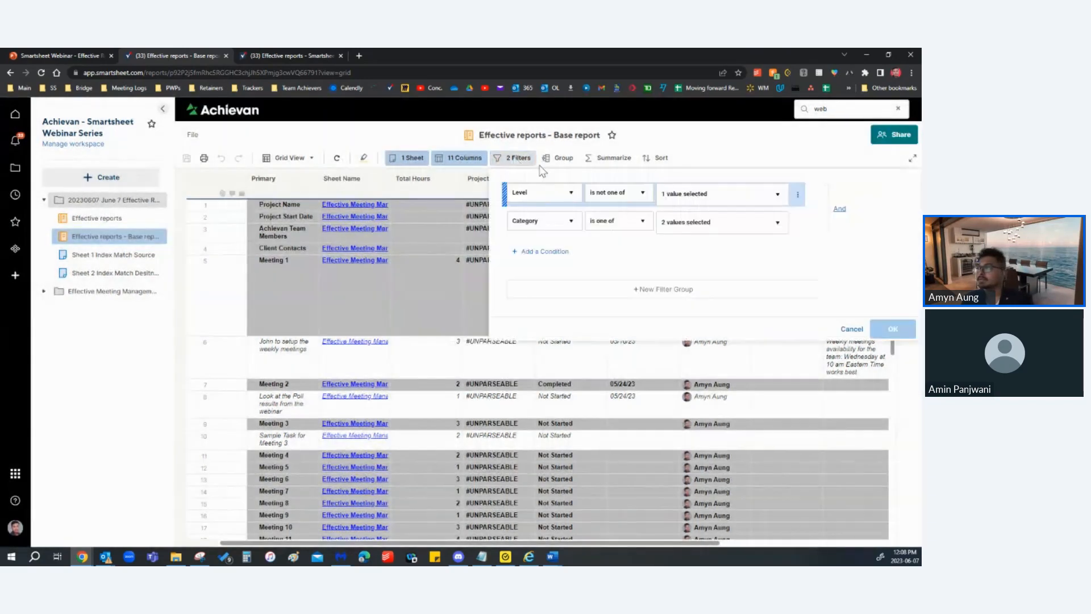
left_click(755, 225)
left_click(839, 274)
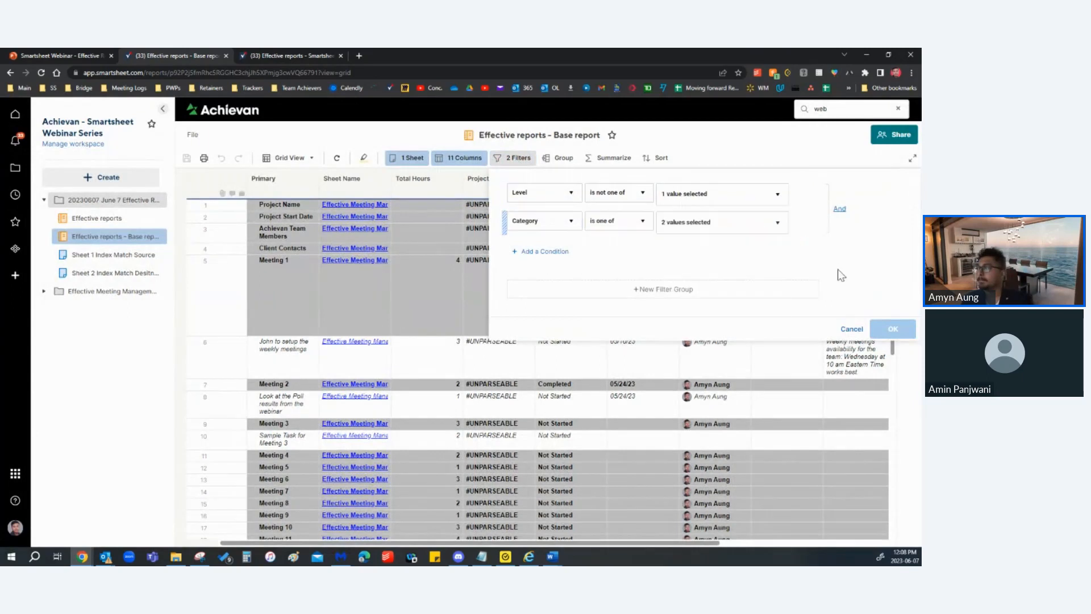
left_click(859, 332)
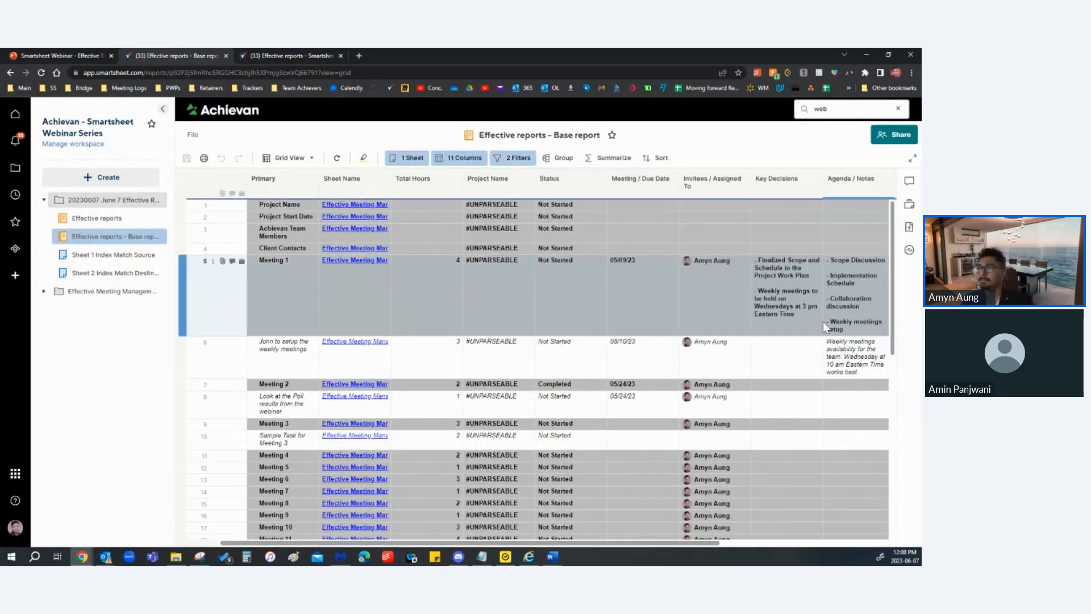
left_click(337, 159)
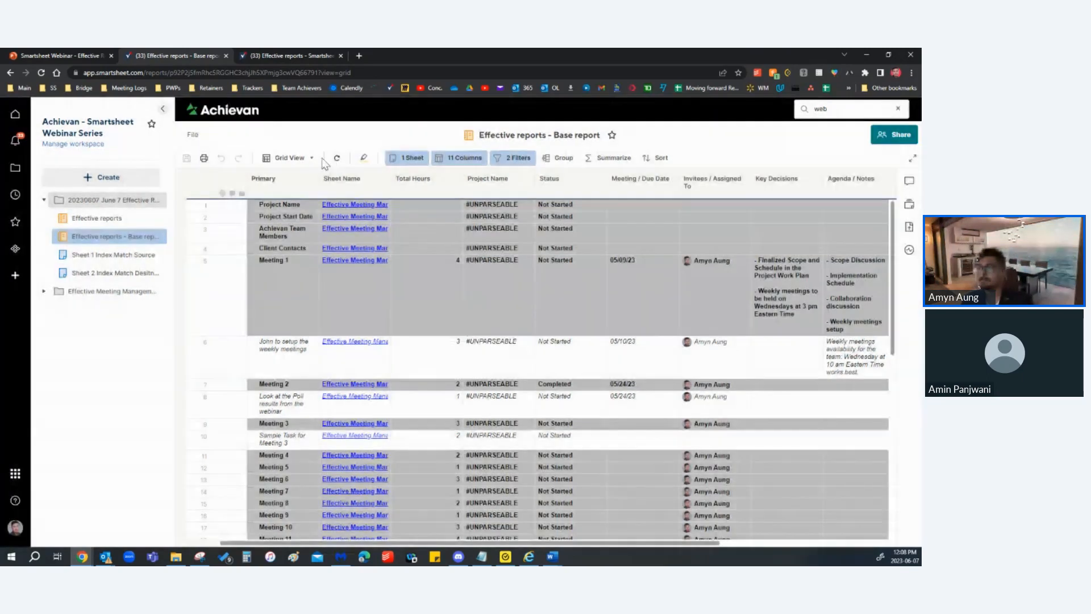
left_click(41, 74)
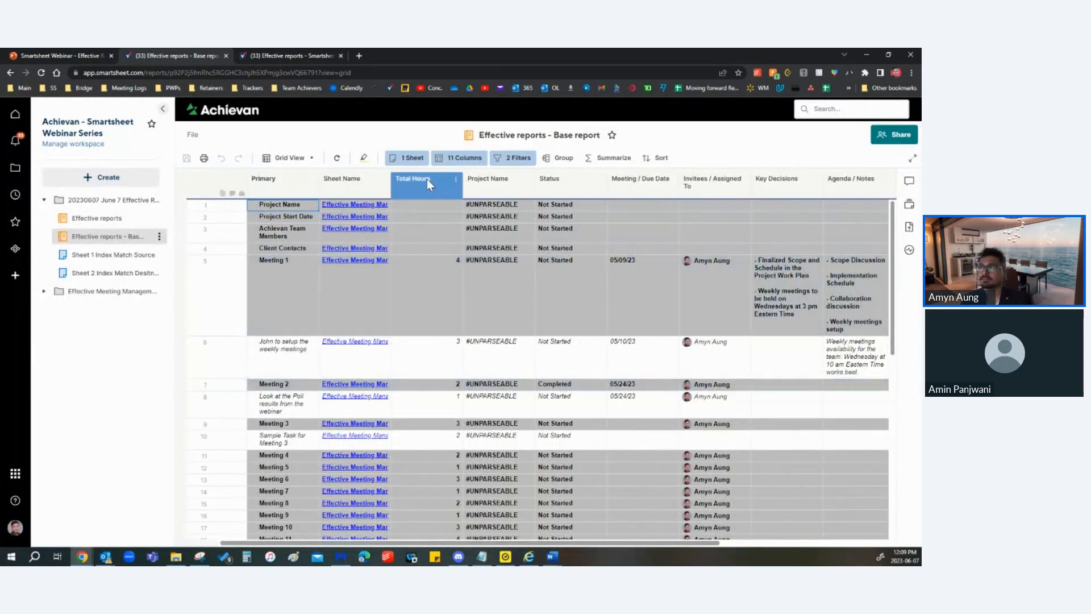
Step: Move the Category column directly after Sheet Name and save the report
left_click(465, 161)
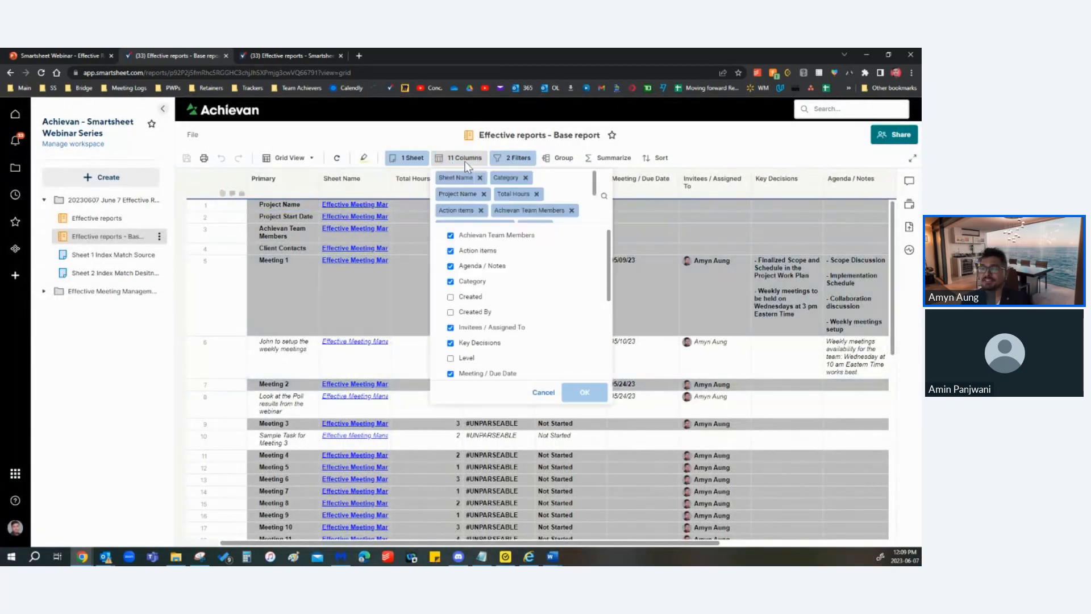
left_click(673, 222)
left_click(674, 222)
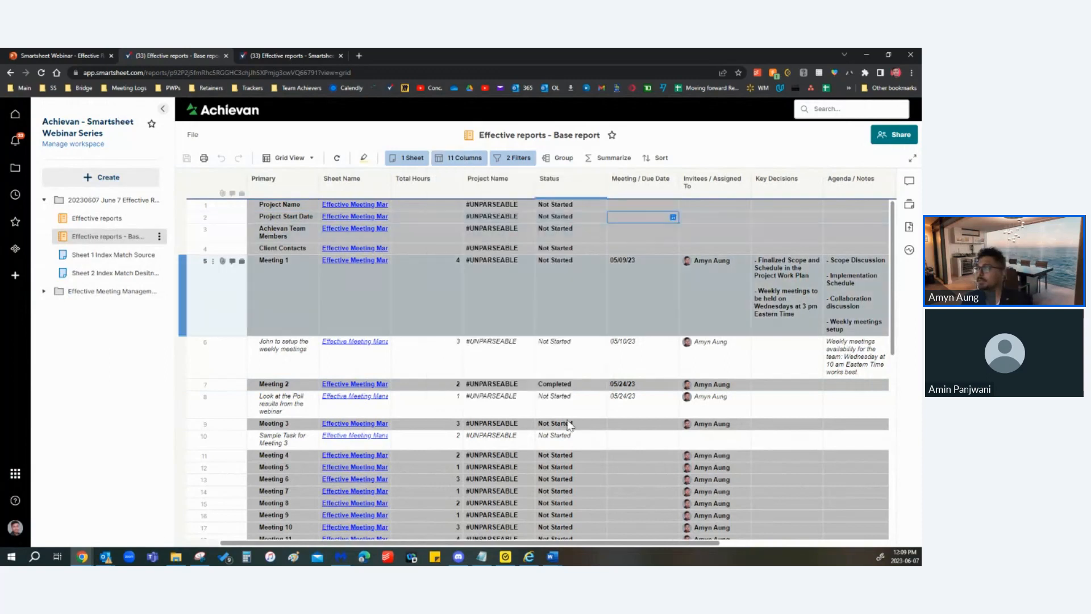
left_click_drag(529, 544, 673, 544)
left_click(833, 182)
left_click_drag(832, 182, 213, 202)
left_click_drag(417, 208, 419, 249)
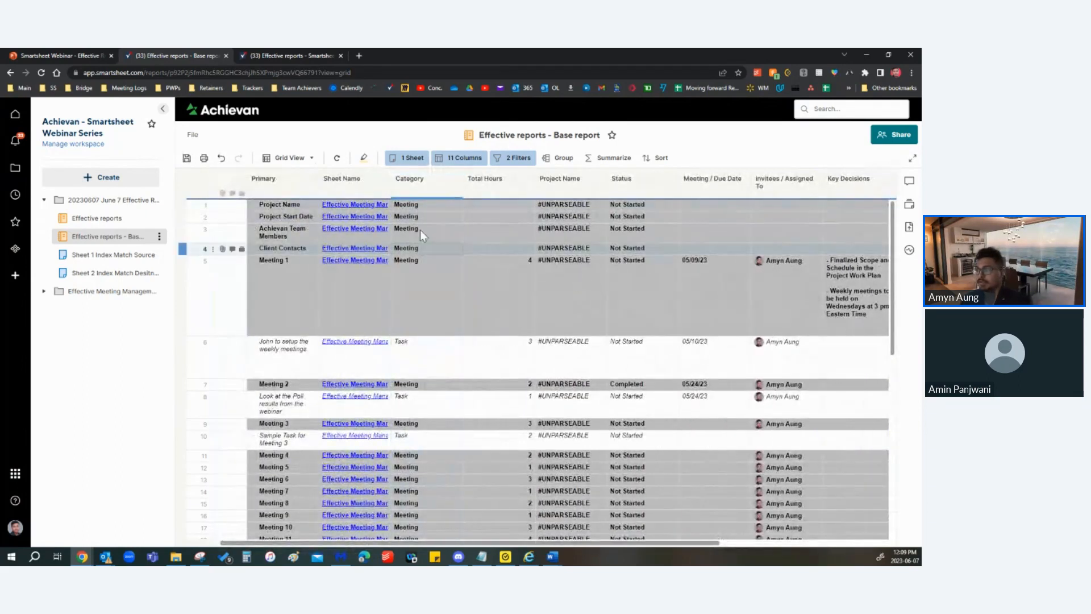
left_click(414, 213)
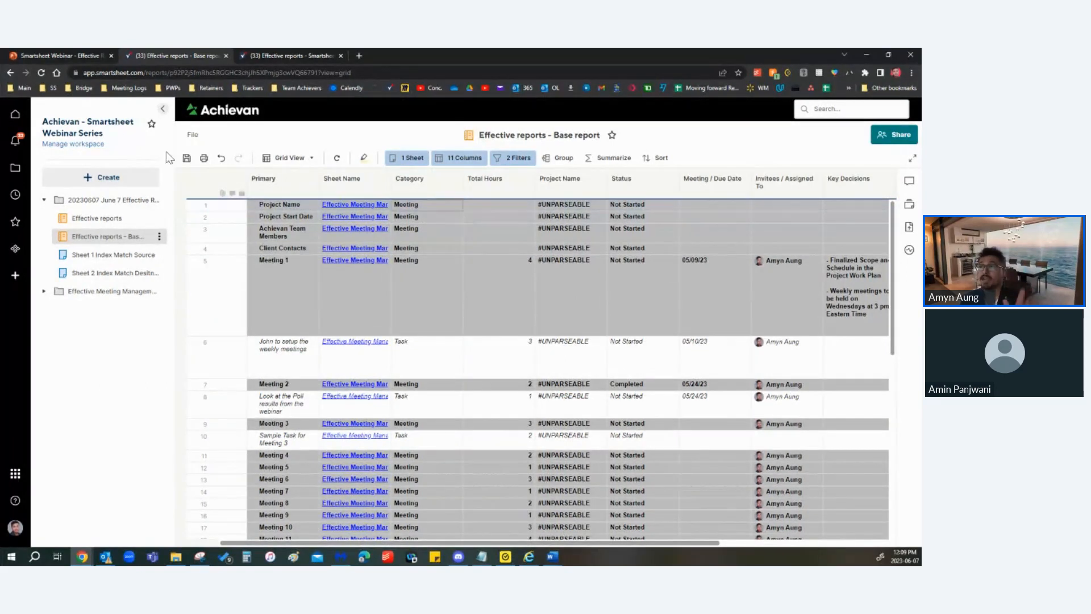
left_click(184, 159)
left_click(443, 242)
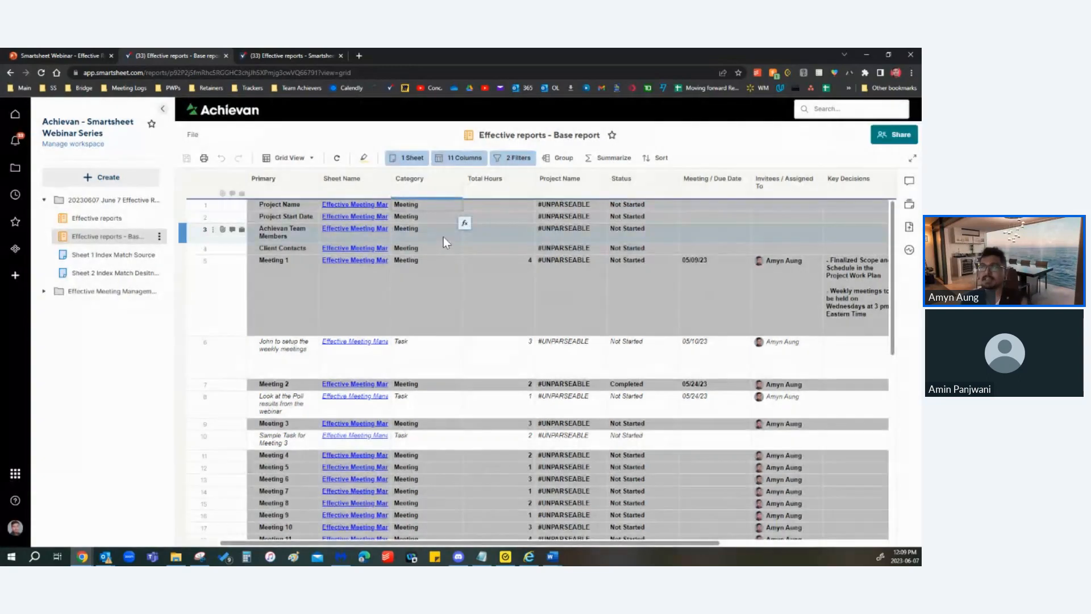
Step: Remove Meeting from the Category condition so only Task is selected, apply the filters and check the task rows
left_click(517, 165)
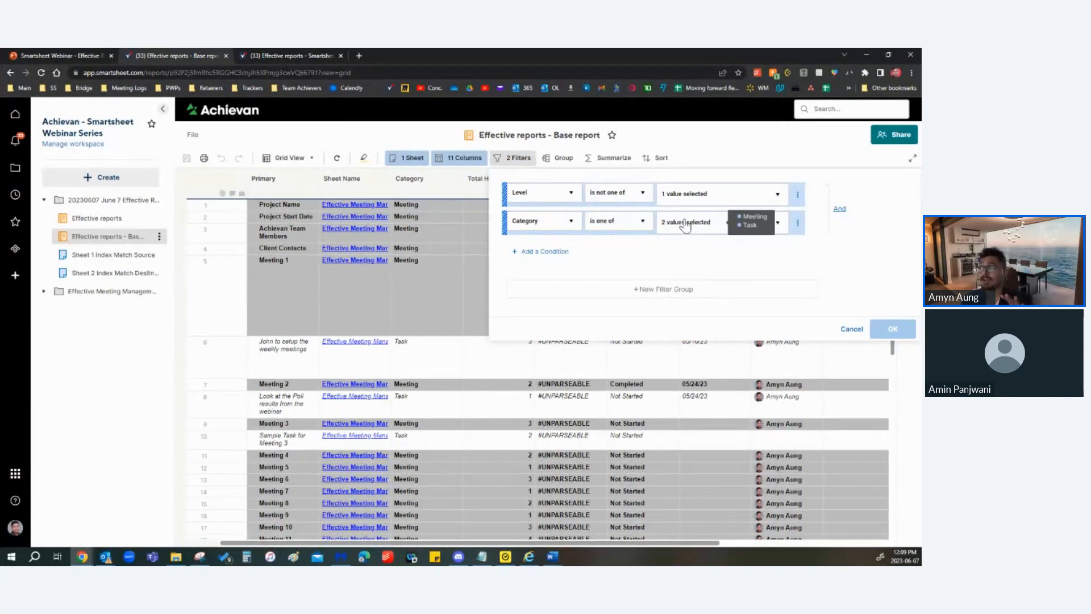
left_click(777, 223)
left_click(685, 301)
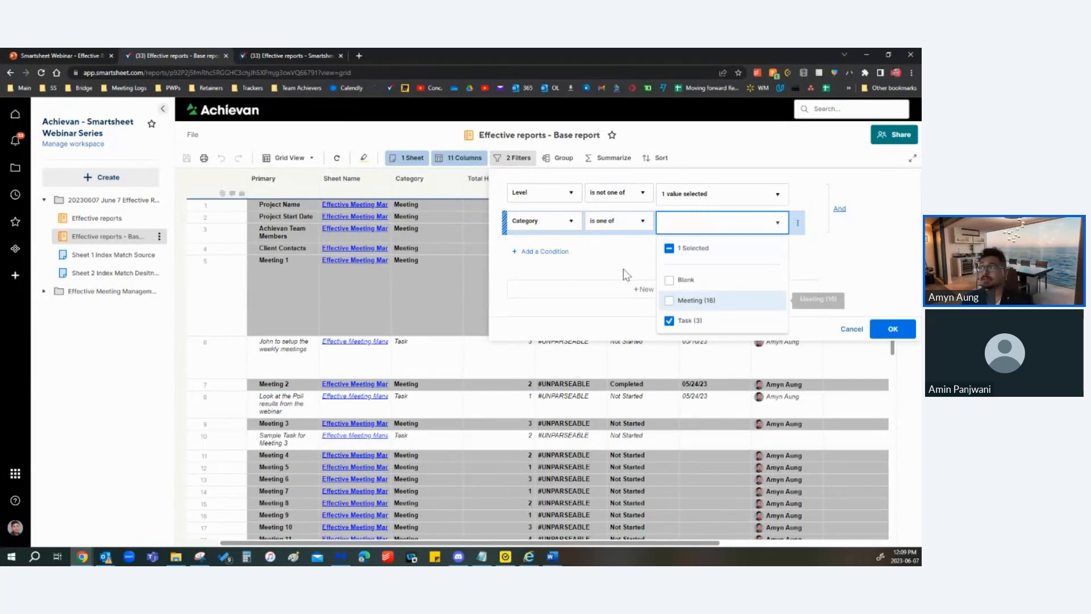
left_click(892, 329)
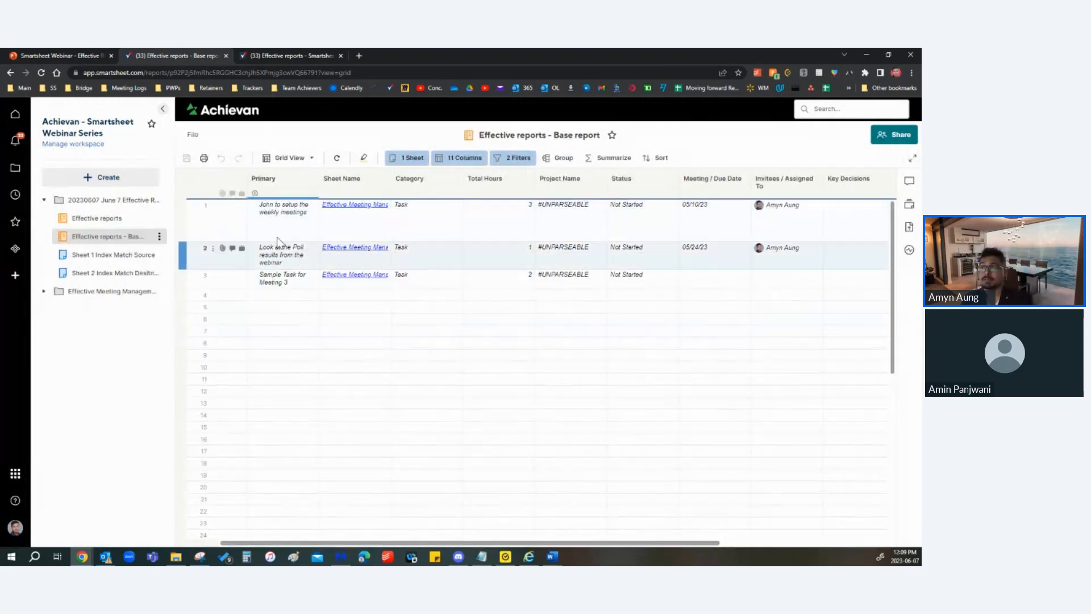
left_click(304, 255)
left_click(307, 282)
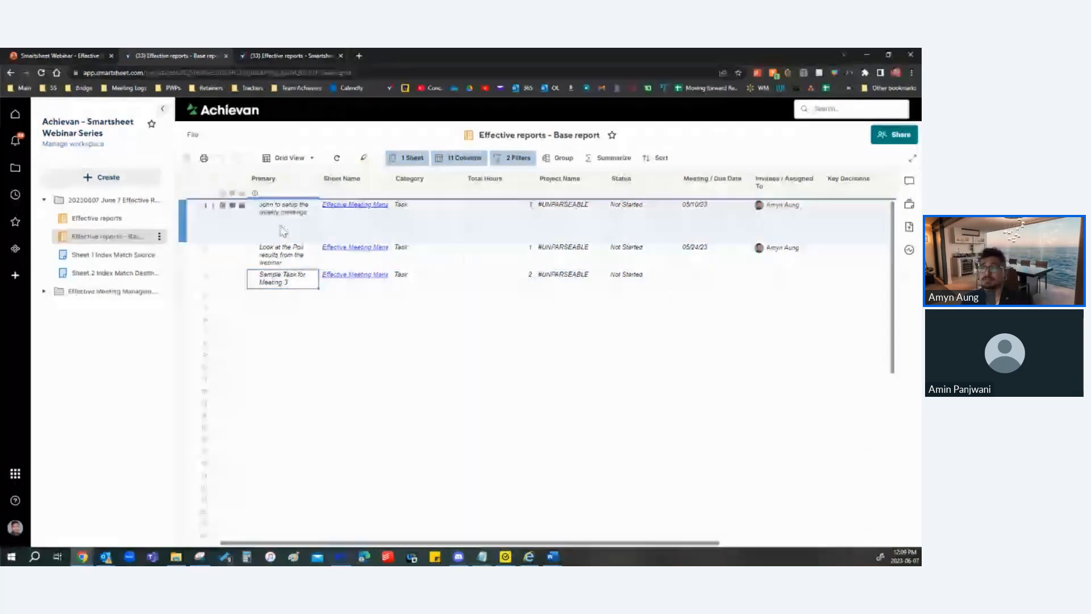
Step: Add Meeting back to the Category condition alongside Task and apply the filters
left_click(520, 158)
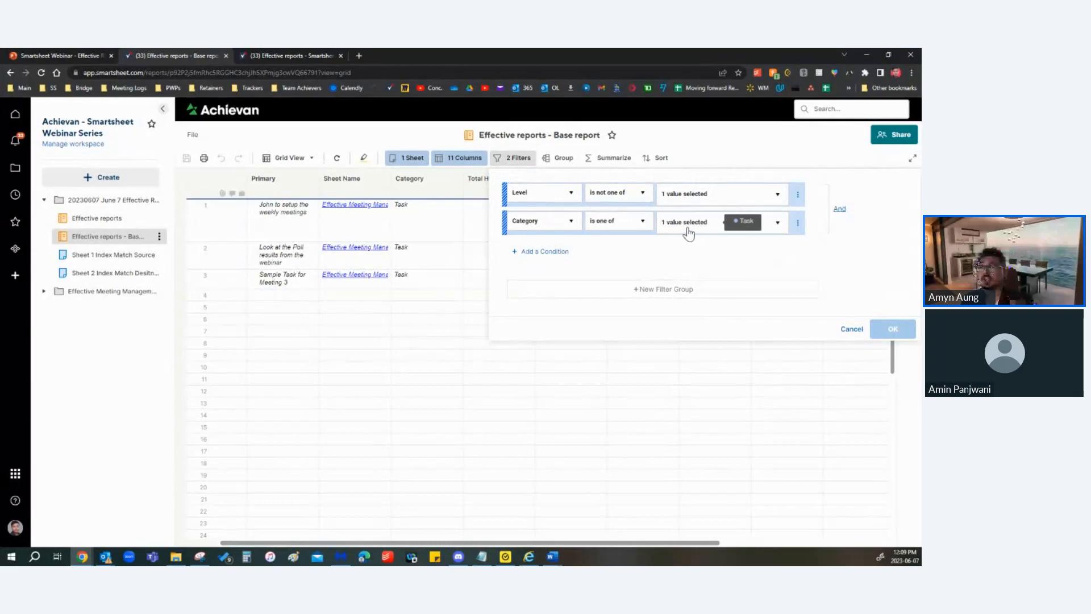
left_click(560, 158)
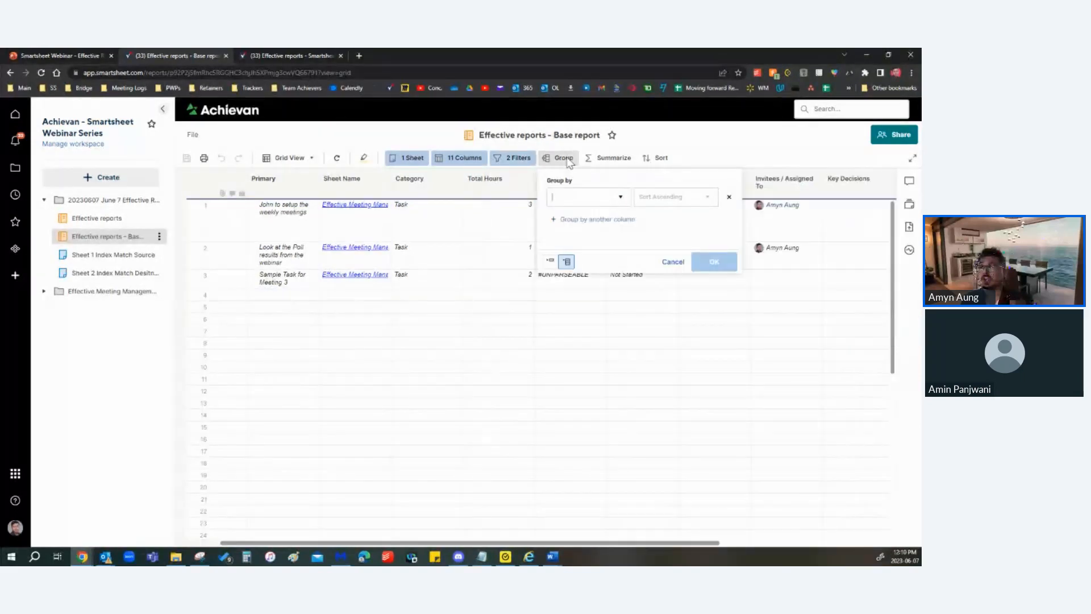
left_click(514, 157)
left_click(777, 223)
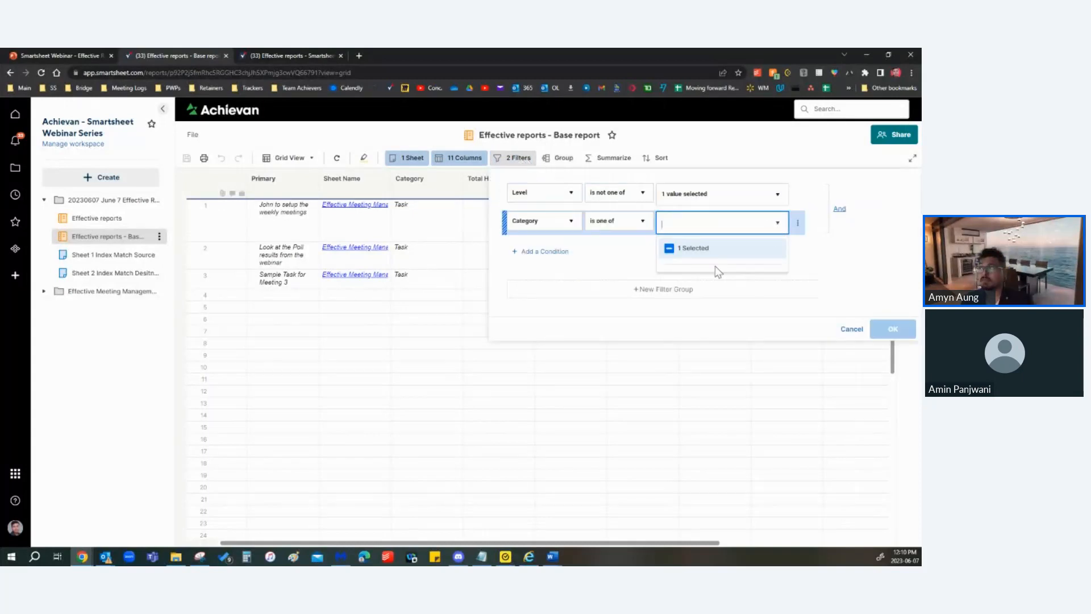
left_click(703, 299)
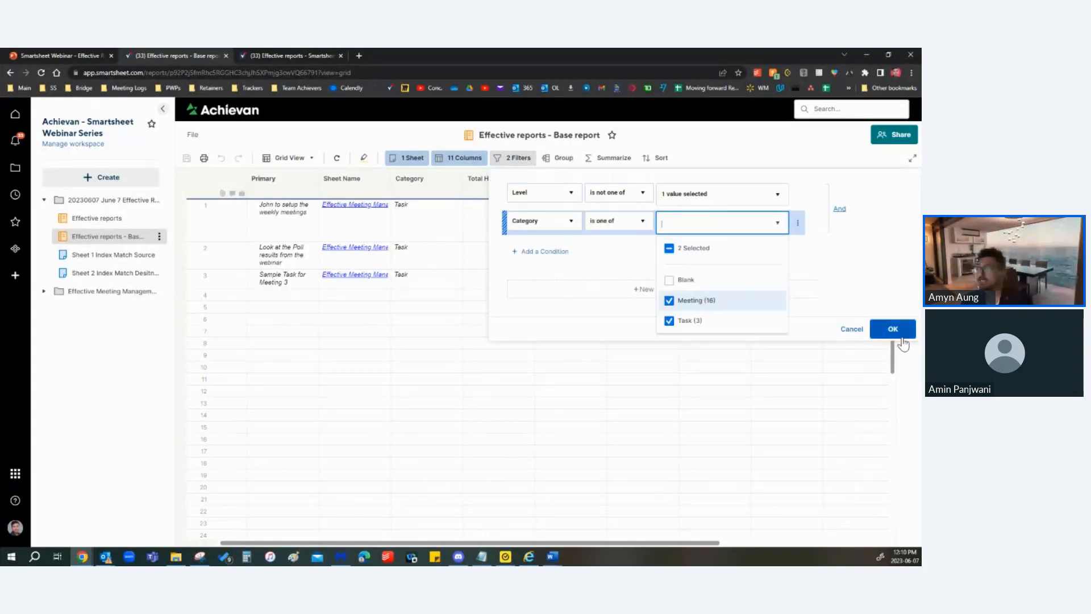
left_click(893, 329)
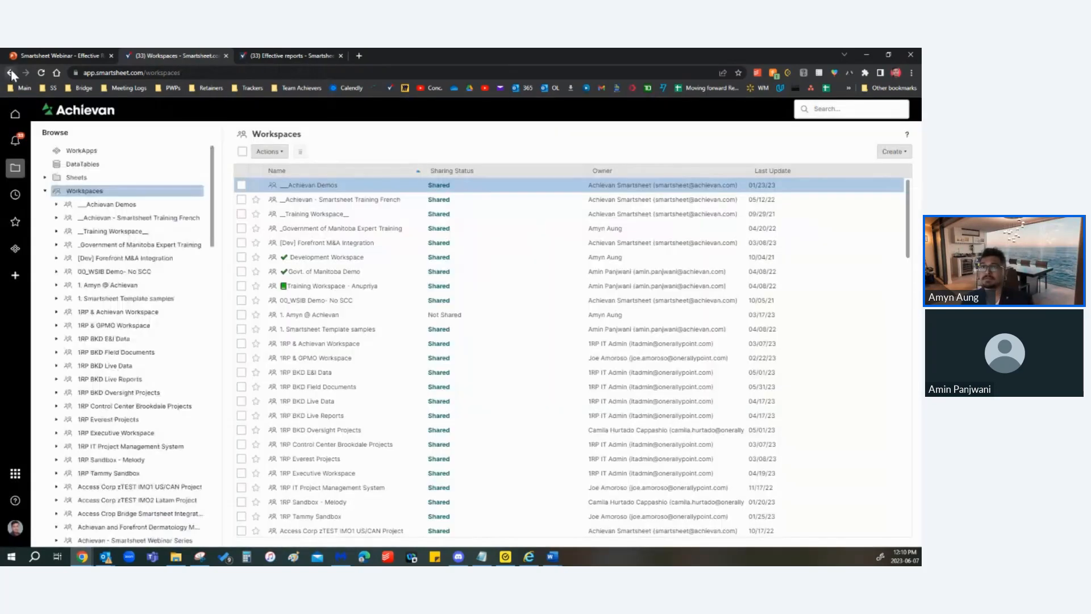
Step: Go back from the Workspaces list, reload the page and open the Effective reports report
left_click(10, 72)
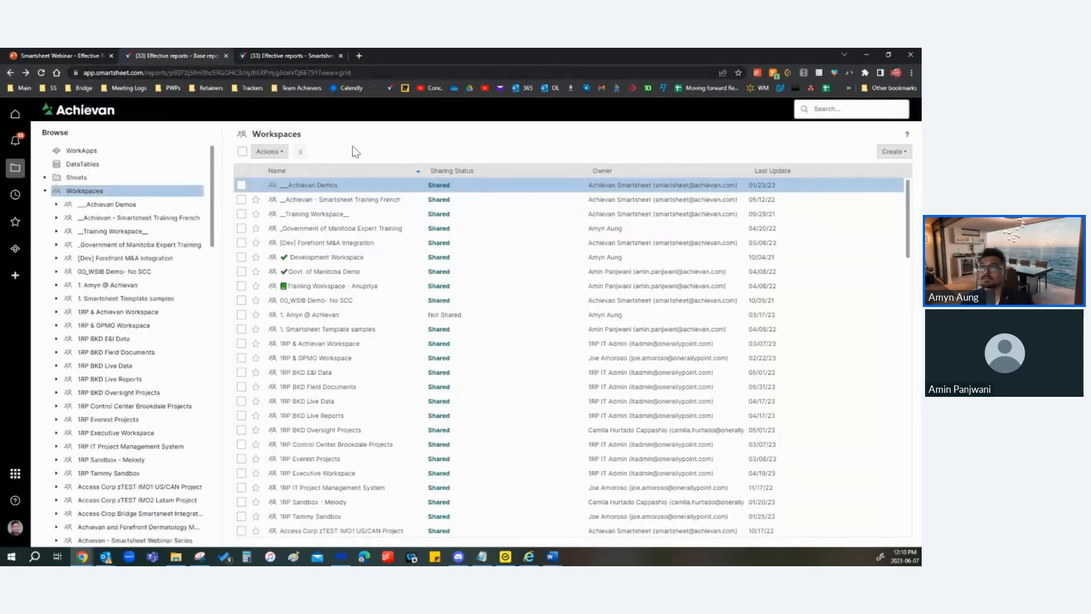
left_click(41, 73)
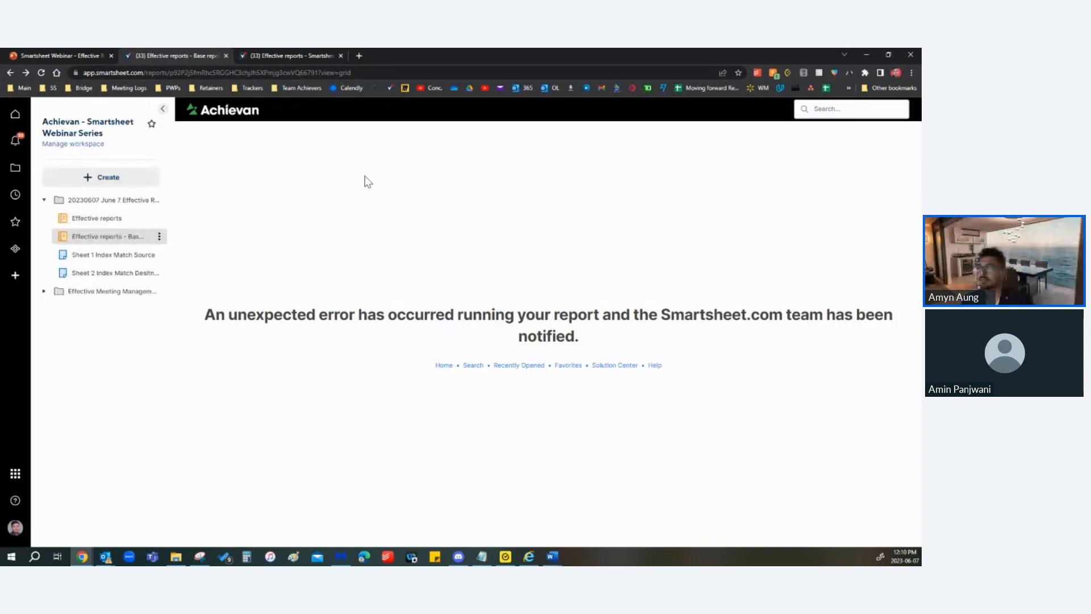
left_click(109, 220)
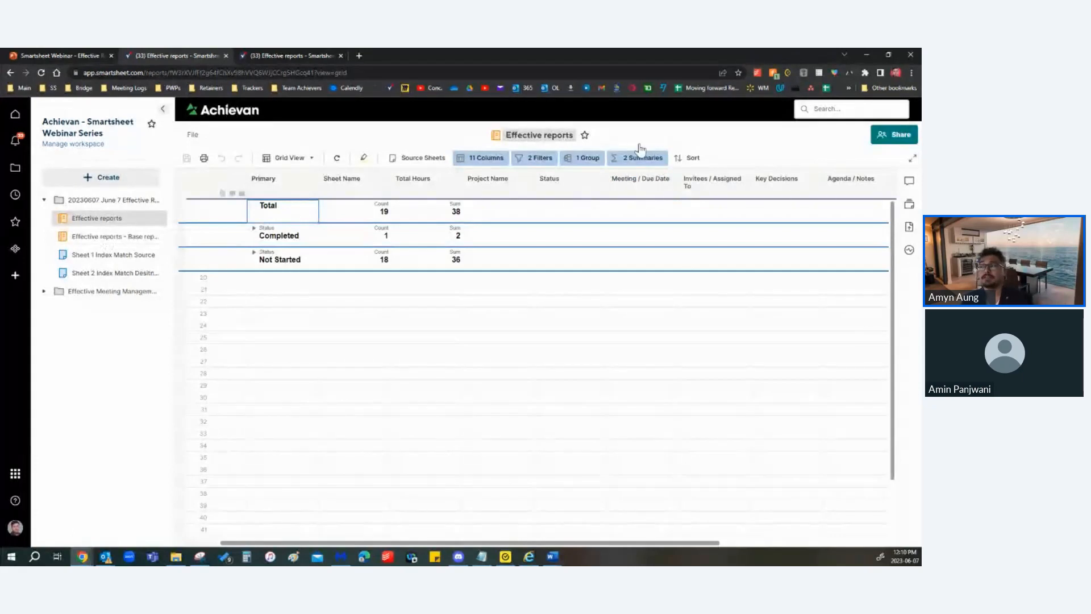
Step: Review the Effective reports report's grouping settings, including the grouped column and sort order
left_click(566, 158)
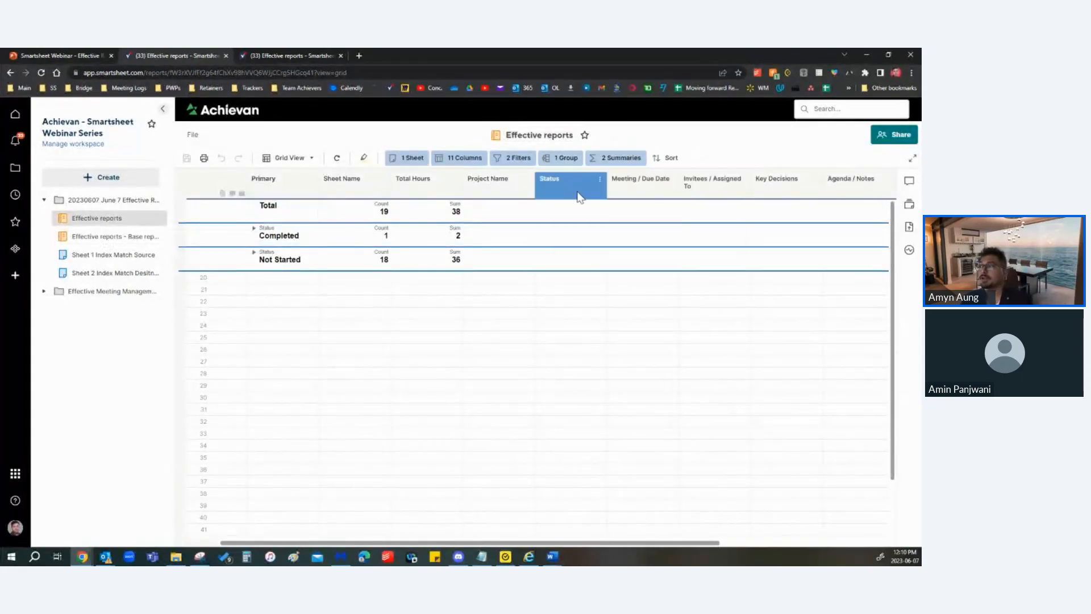
left_click(562, 158)
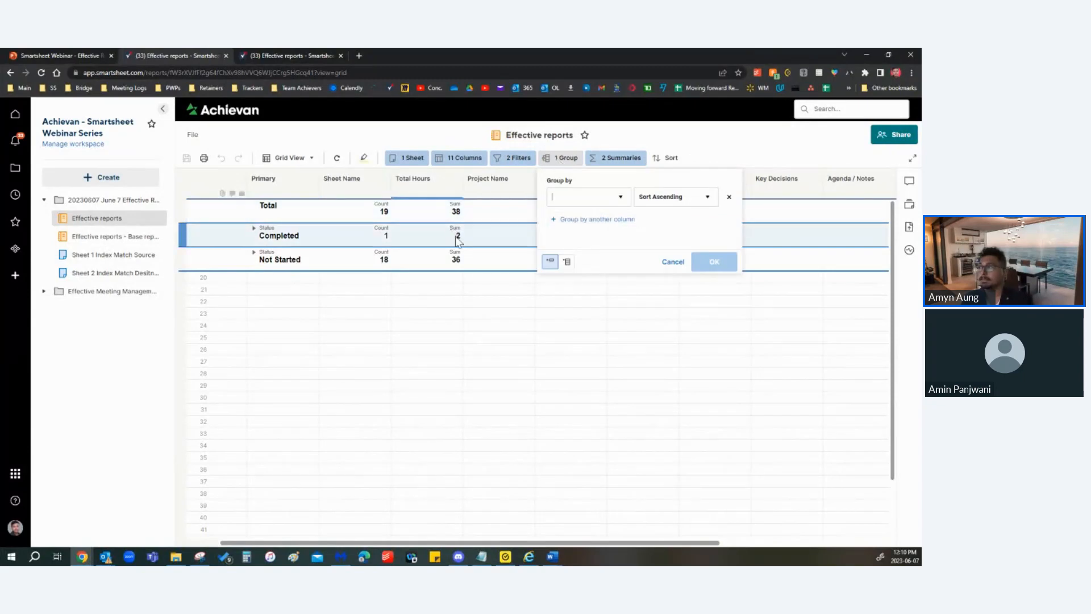
left_click(427, 235)
left_click(576, 156)
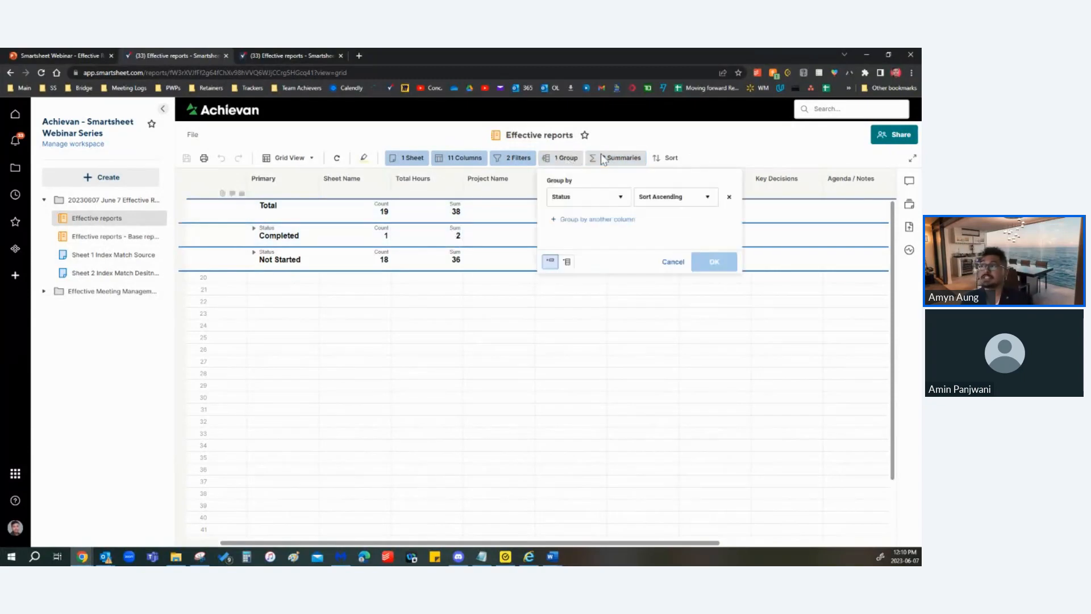
left_click(358, 221)
Step: Expand the Completed and Not Started status groups to examine their rows, and collapse both again
left_click(253, 229)
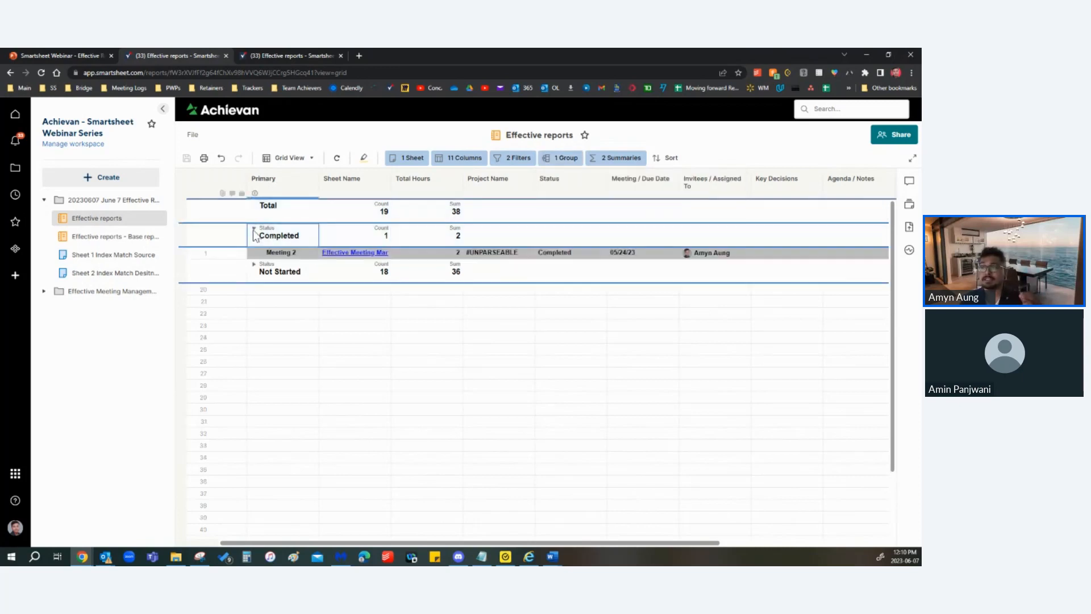
left_click(253, 264)
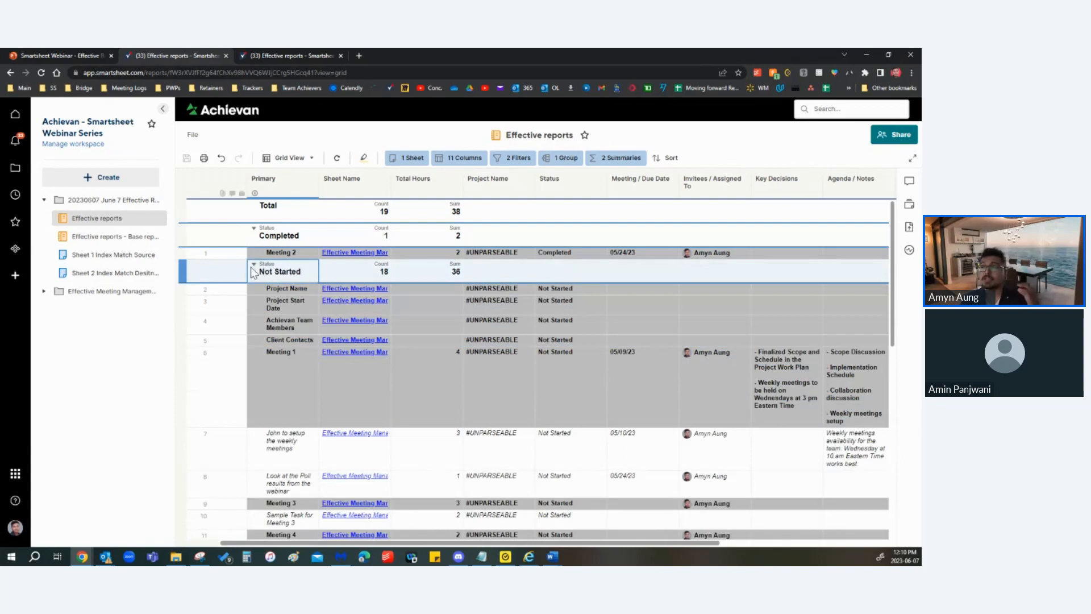
left_click(254, 266)
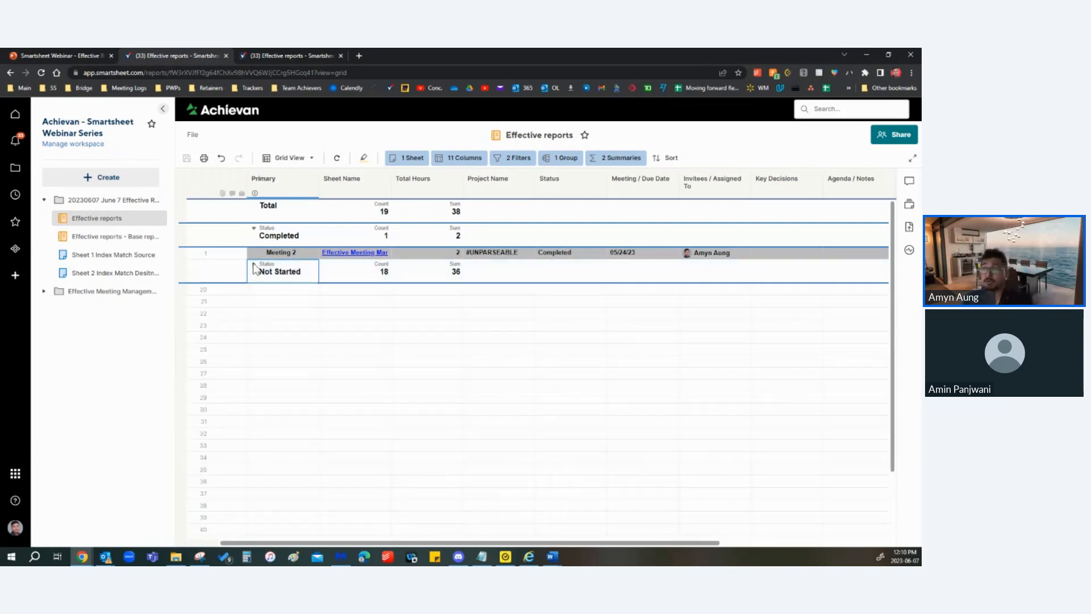
left_click(254, 265)
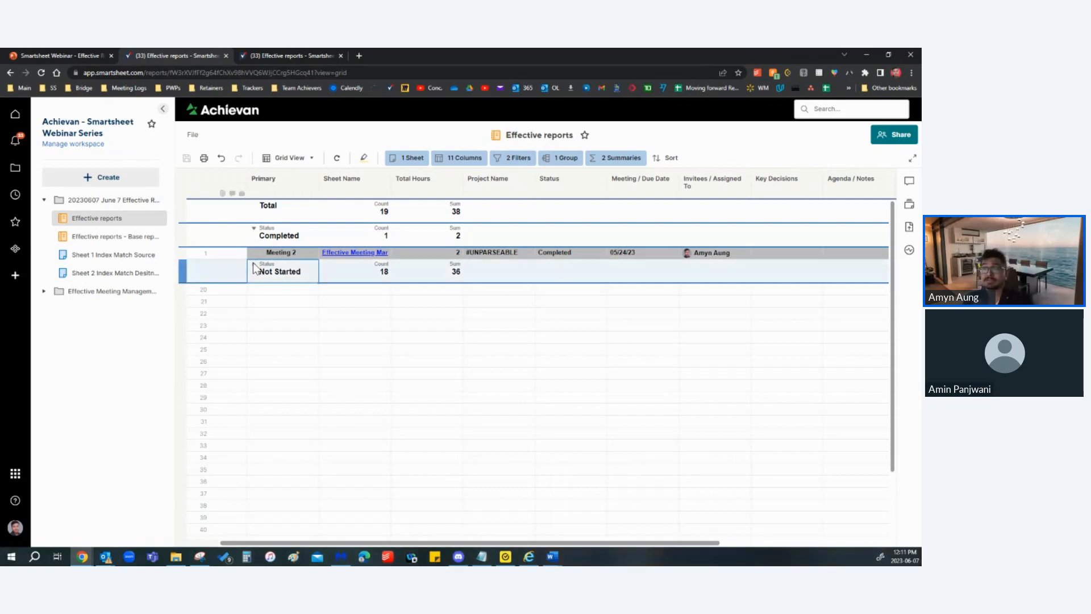
left_click(254, 265)
left_click_drag(286, 285, 503, 486)
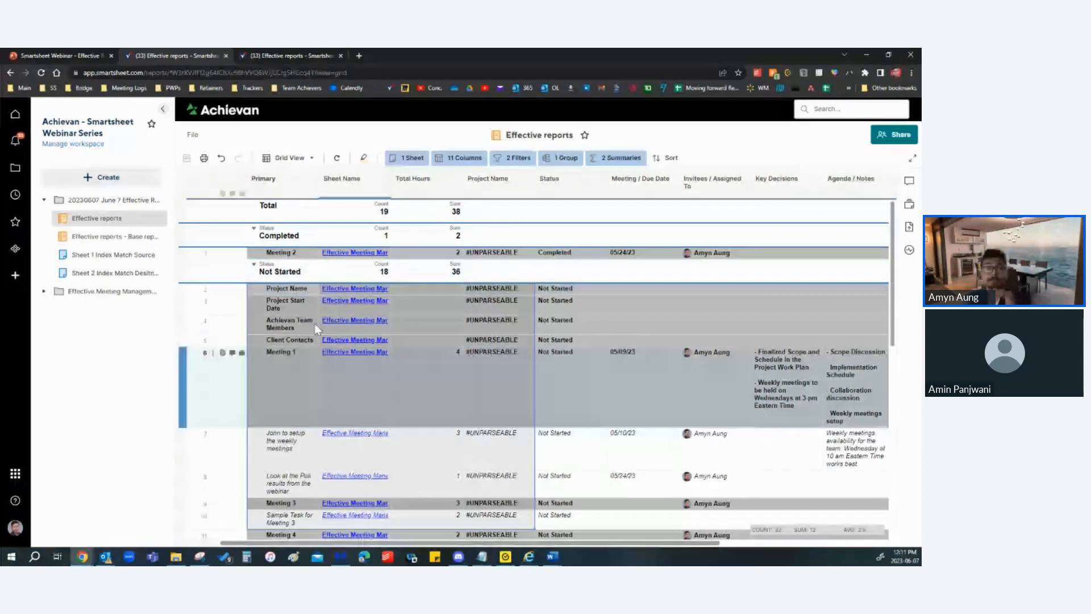
left_click(254, 264)
left_click(254, 229)
left_click(254, 228)
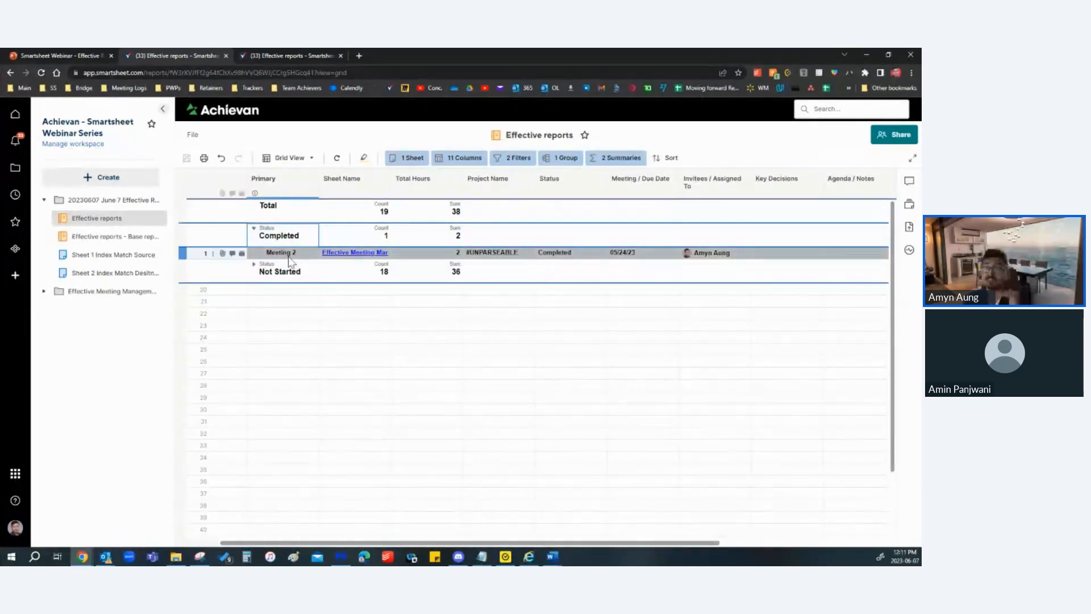
left_click(254, 229)
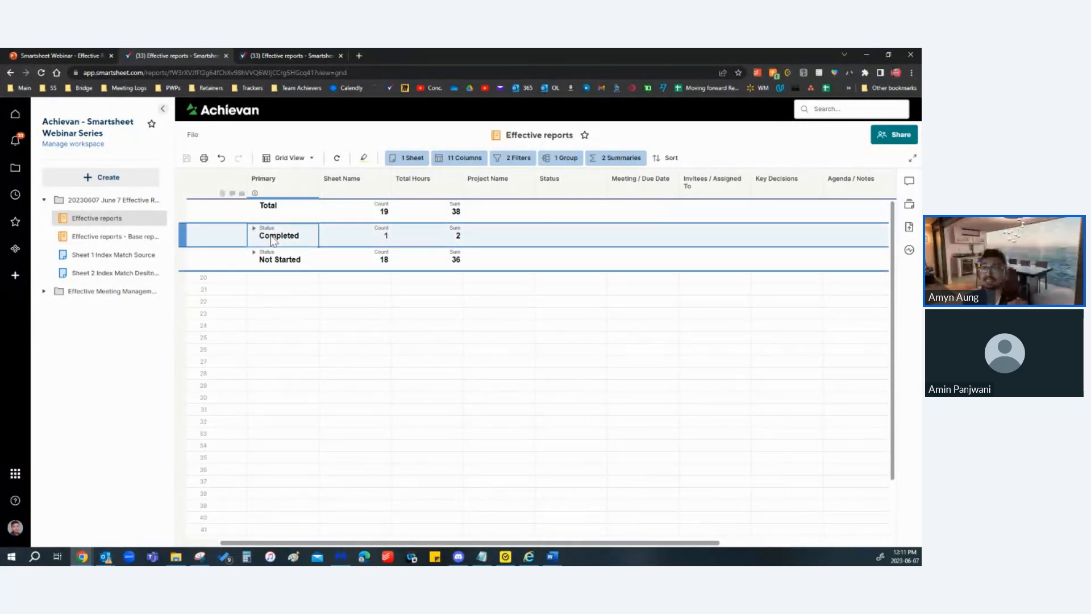
Step: Review the summary settings for Sheet Name and Total Hours and compare them with the status groups' summary cells
left_click_drag(282, 260, 454, 267)
left_click(616, 160)
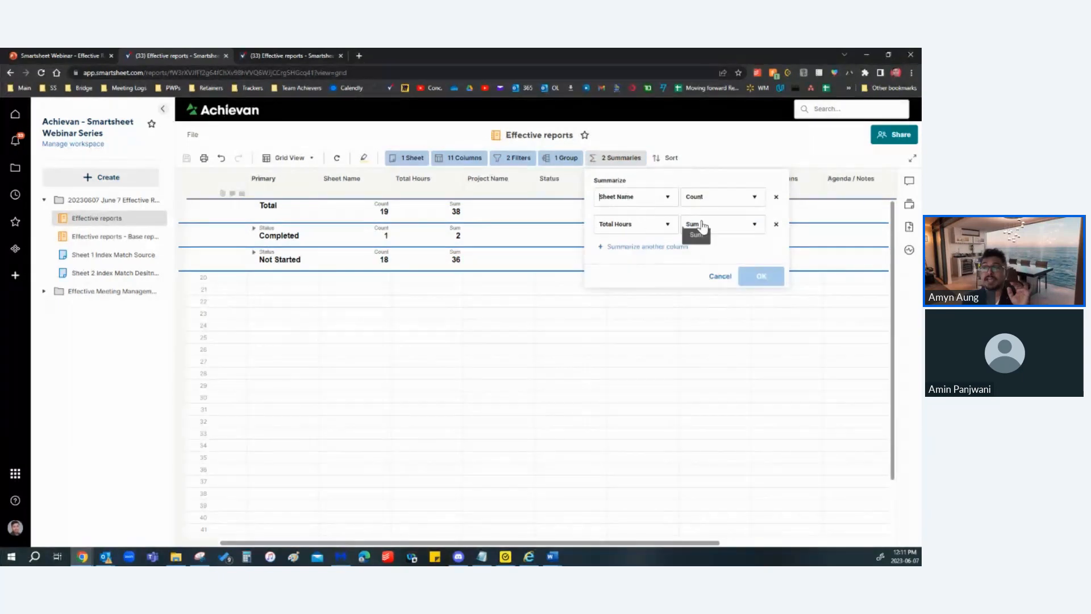
left_click(432, 259)
left_click(437, 236)
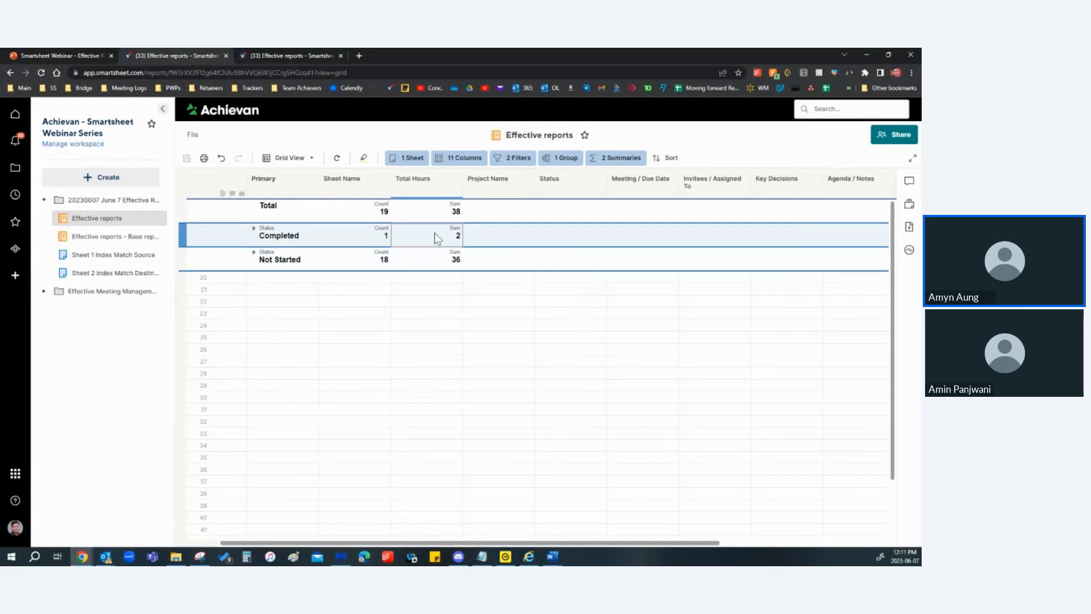
Step: Compare the count and sum cells of the Total, Completed and Not Started rows with the report's summary settings
left_click(295, 237)
left_click(428, 263)
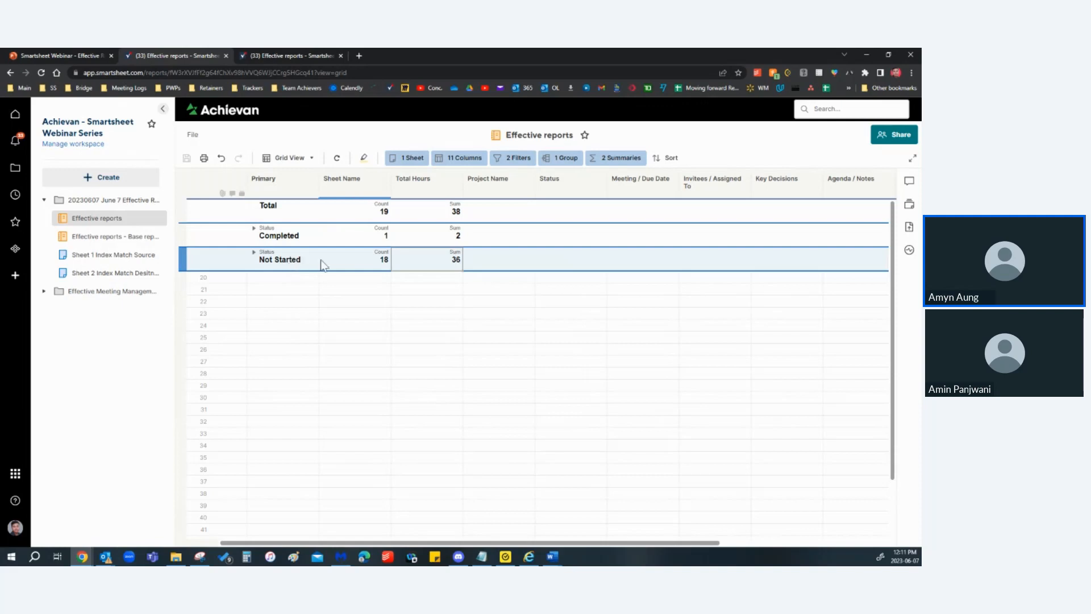
left_click(623, 159)
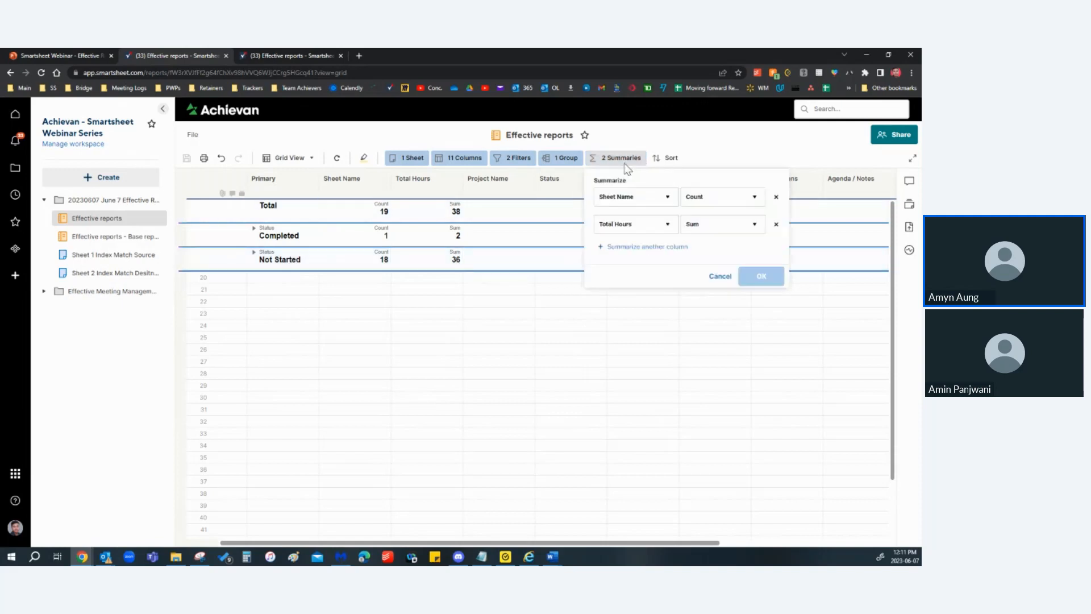
left_click_drag(261, 234, 514, 236)
left_click_drag(323, 262, 426, 267)
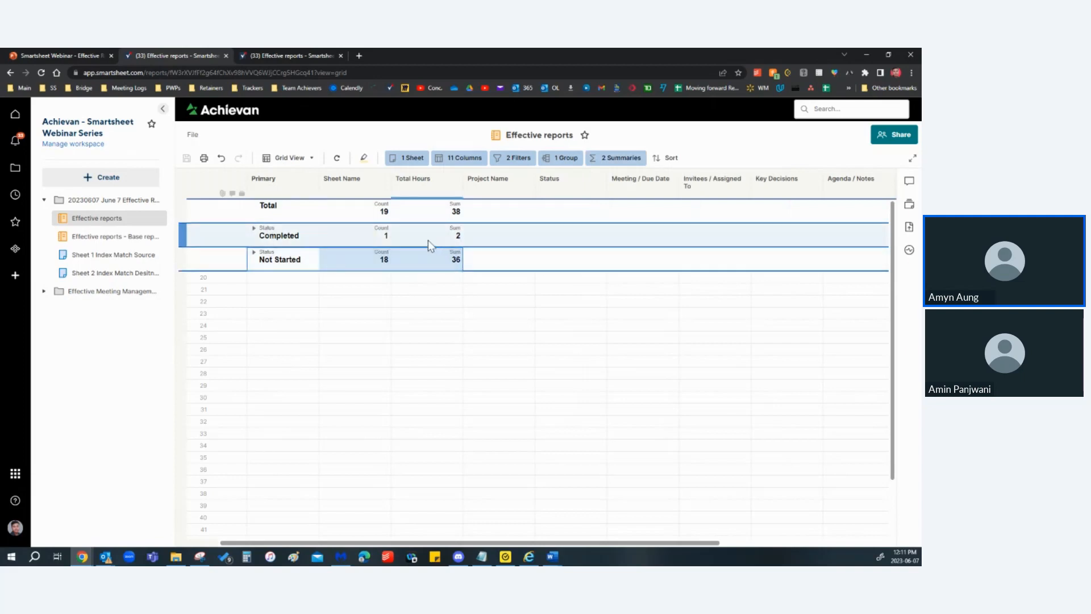
left_click(428, 240)
left_click(447, 213)
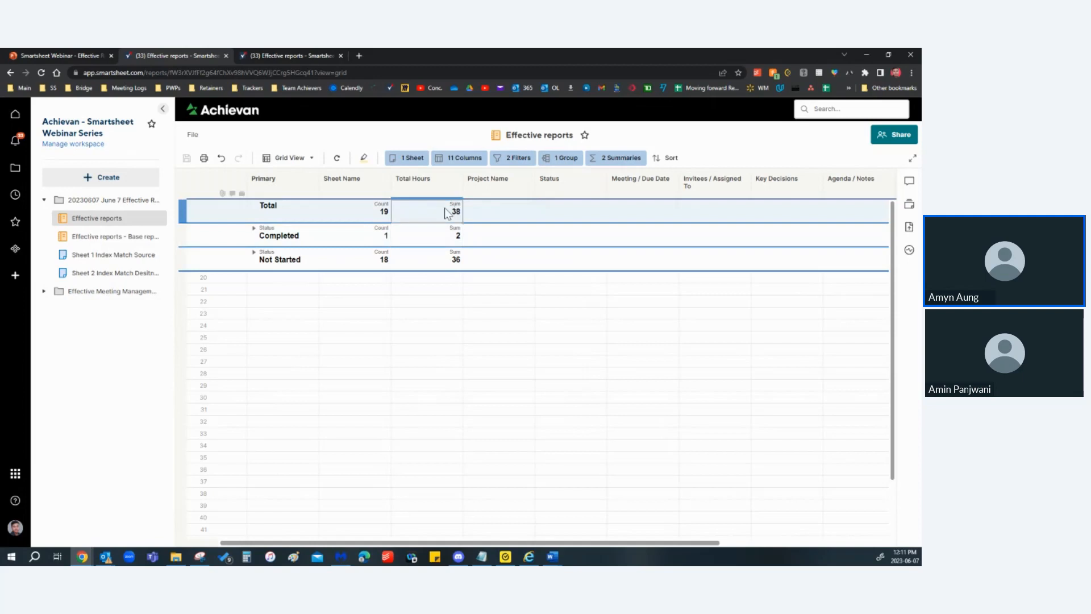
left_click_drag(351, 212, 351, 258)
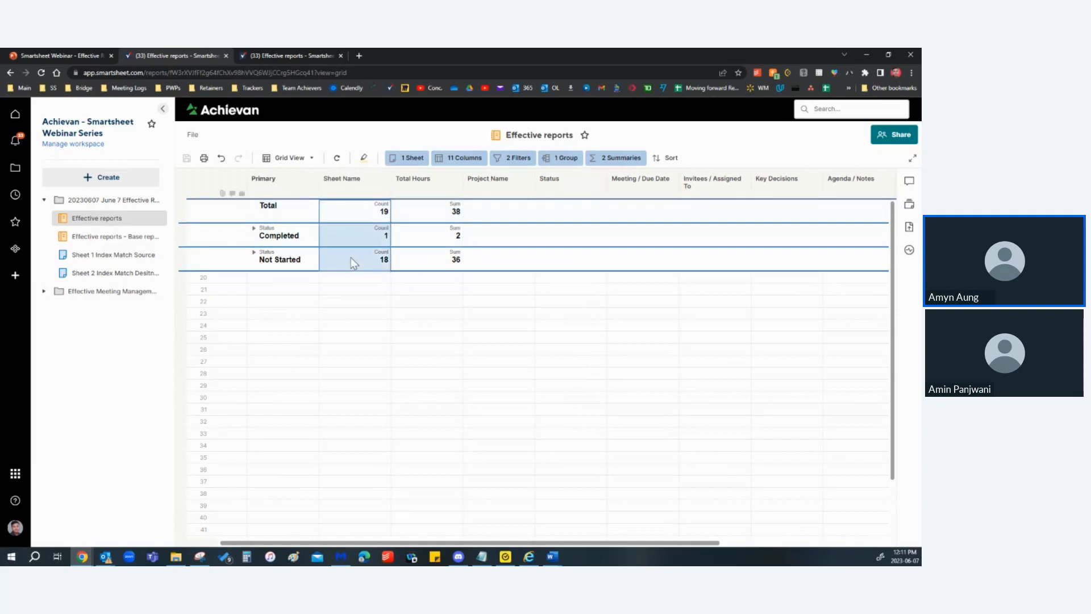
left_click(617, 160)
left_click(631, 134)
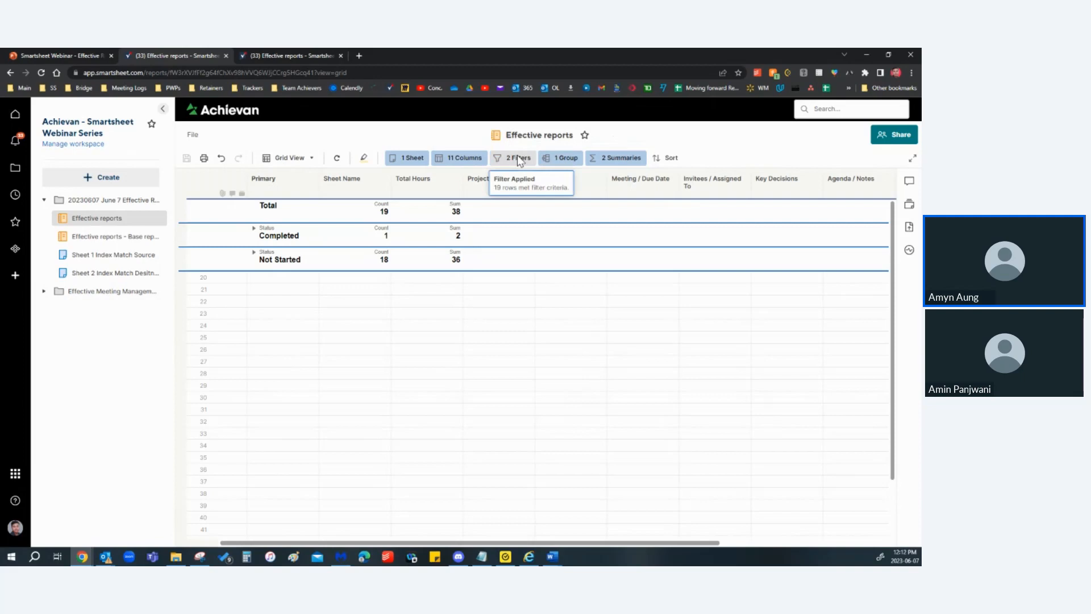
Step: Change the Effective reports report's grouping column to Category
left_click(496, 181)
left_click(574, 175)
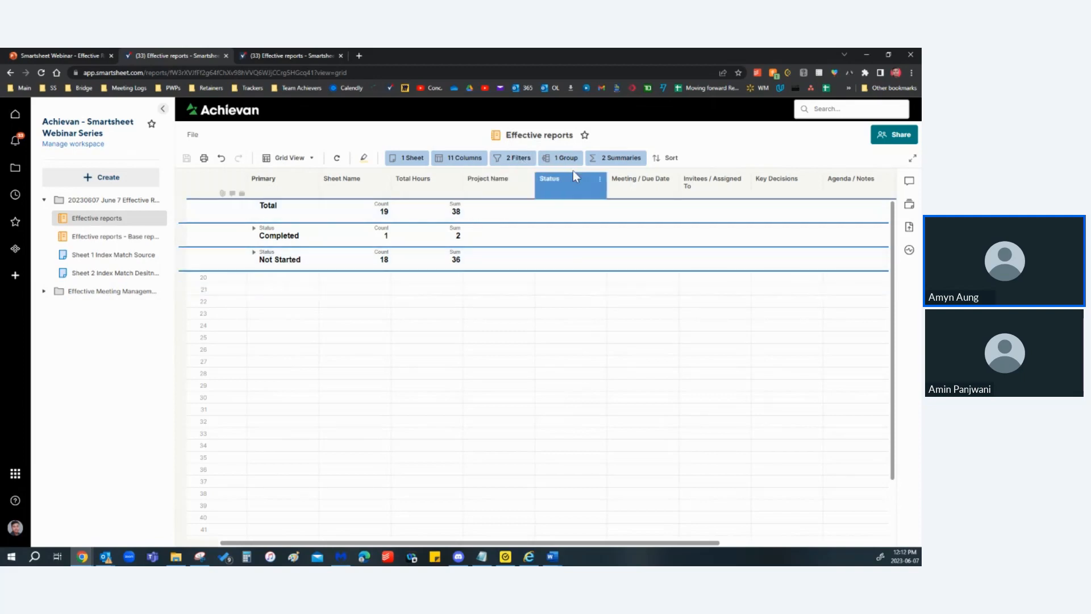
left_click(570, 160)
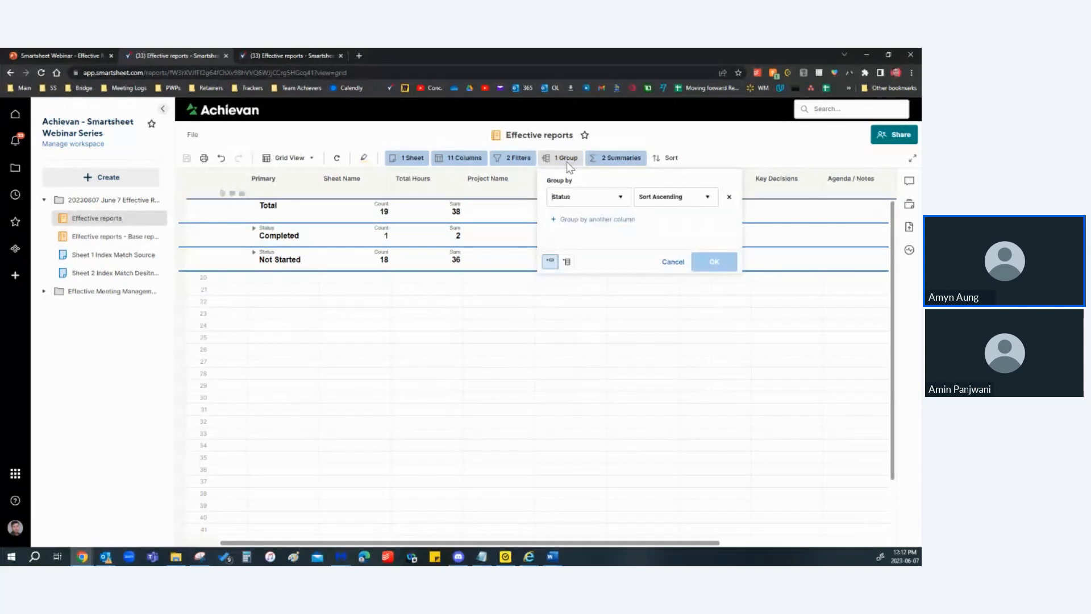
left_click(622, 199)
left_click(598, 264)
left_click(710, 262)
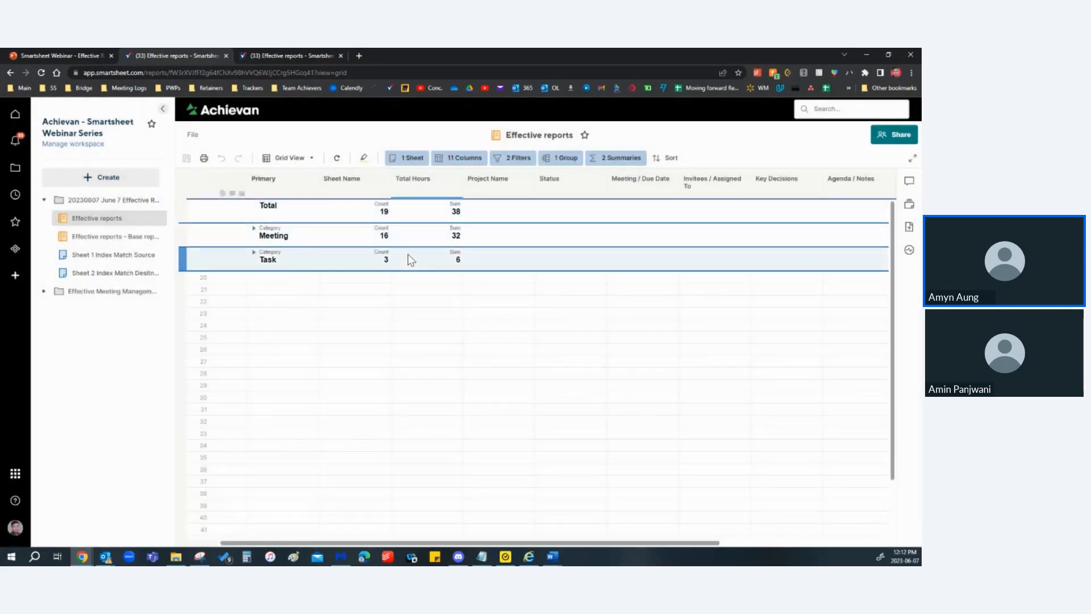
Step: Examine the count and total hours summaries of the Meeting and Task category groups
left_click(366, 242)
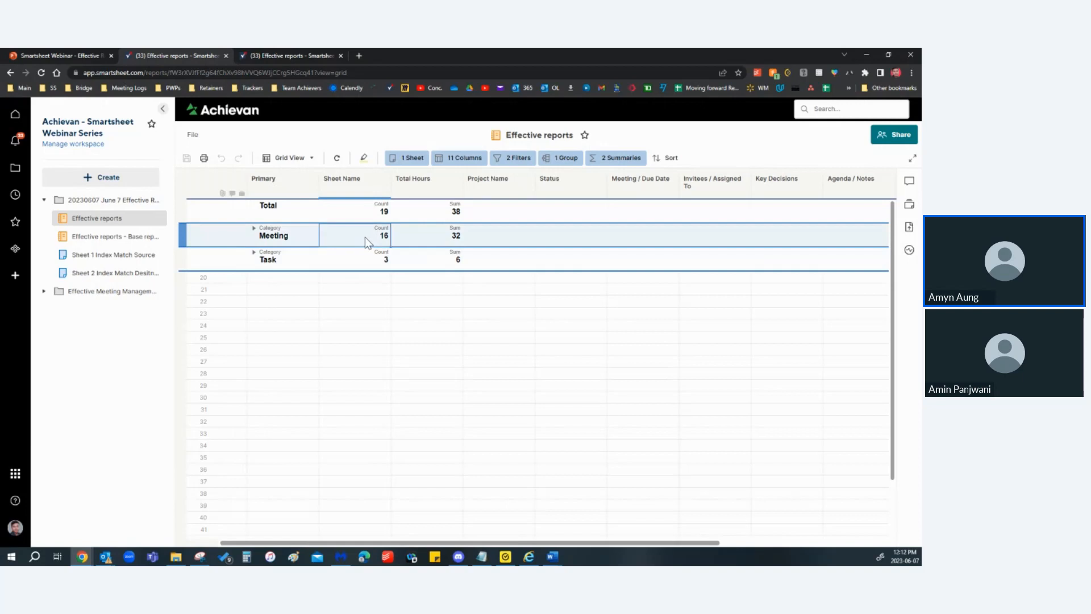
left_click(381, 259)
left_click_drag(446, 236, 285, 232)
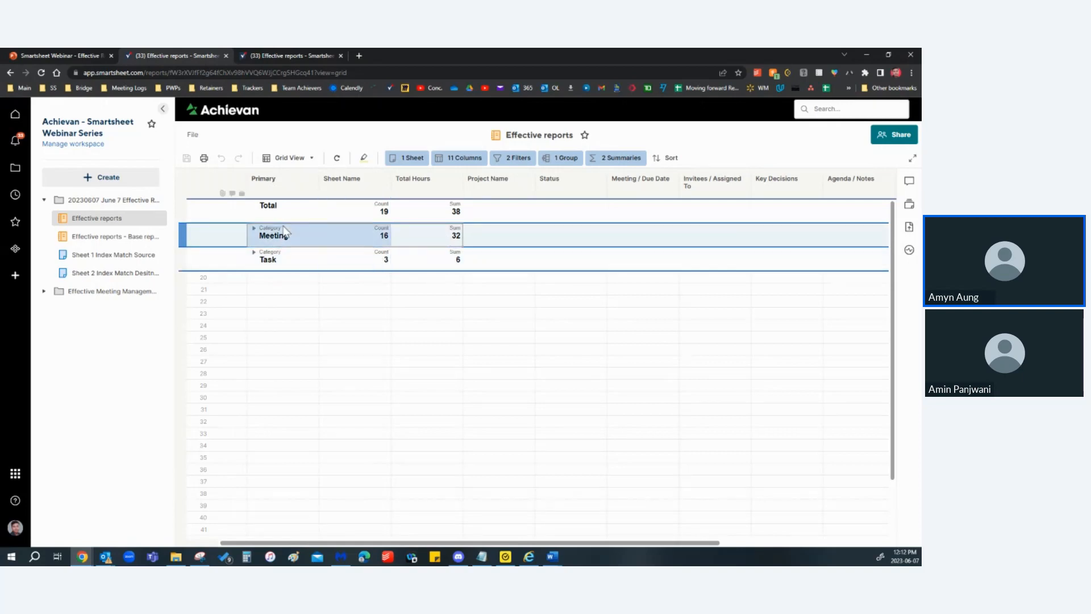
left_click(436, 260)
left_click_drag(355, 257, 289, 252)
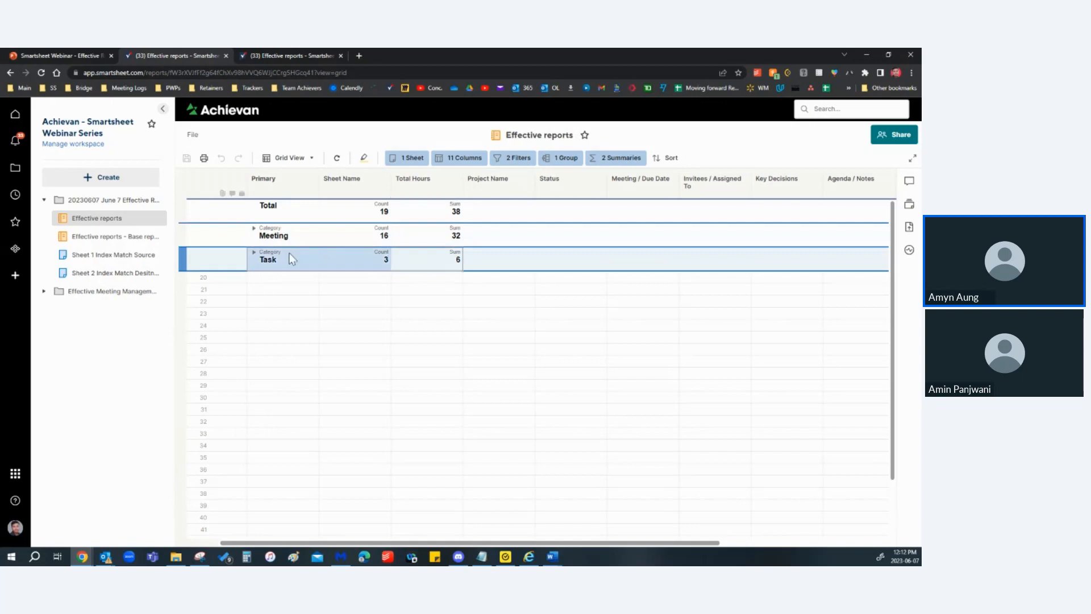
left_click(437, 267)
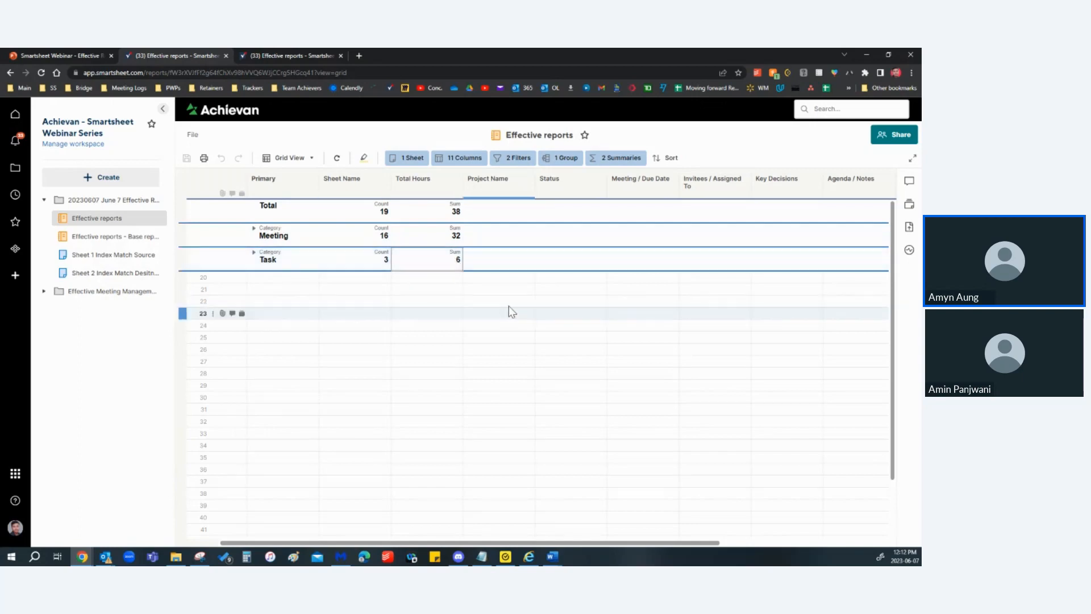
Step: Set the Category groups to display expanded, look through the Meeting and Task rows, and collapse the Meeting group
left_click(563, 163)
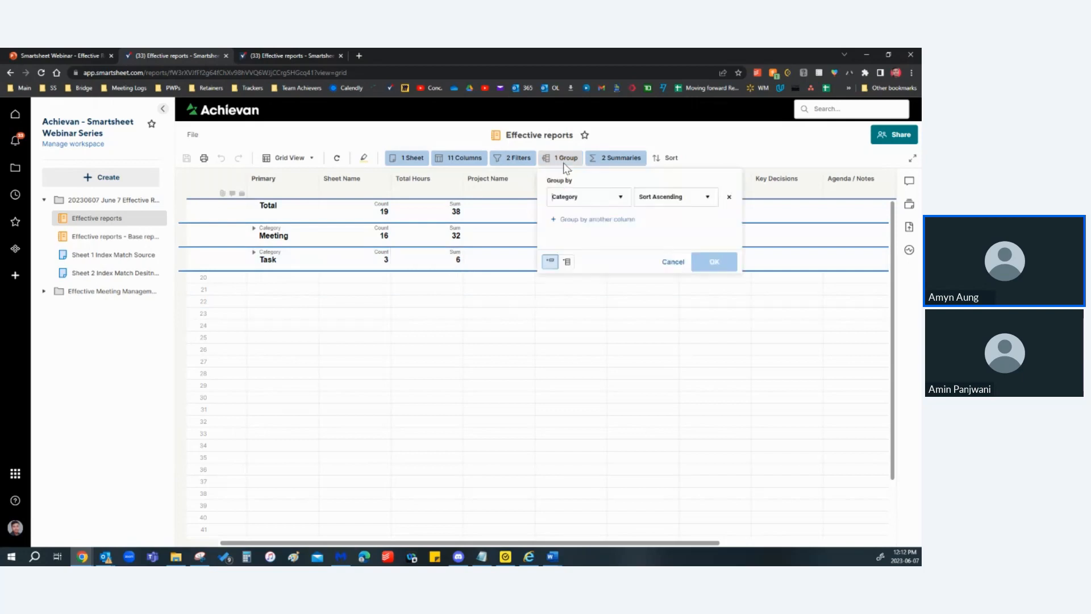
left_click(566, 262)
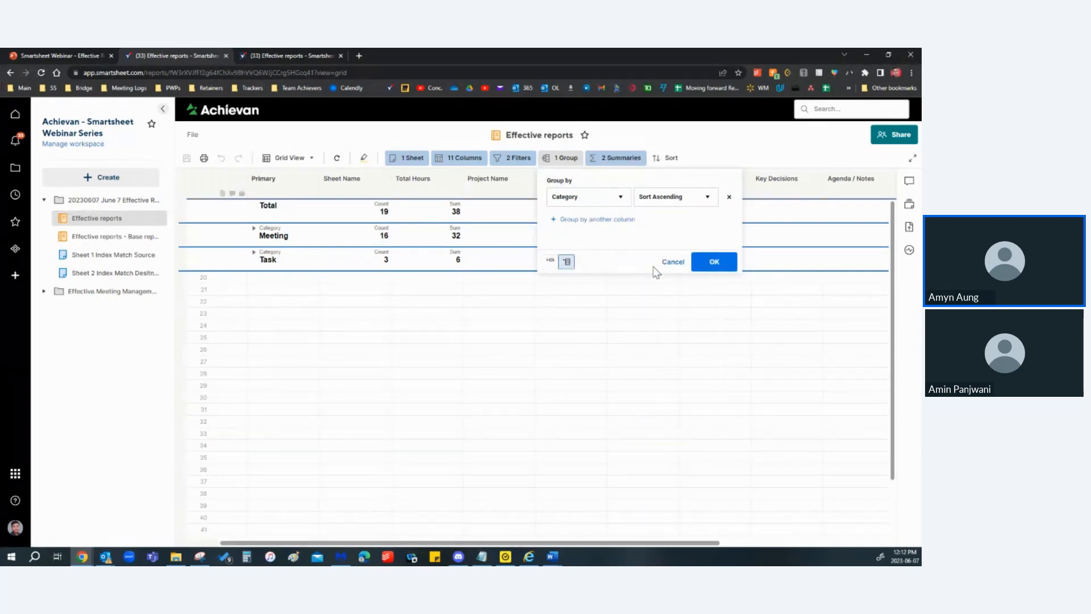
left_click(714, 262)
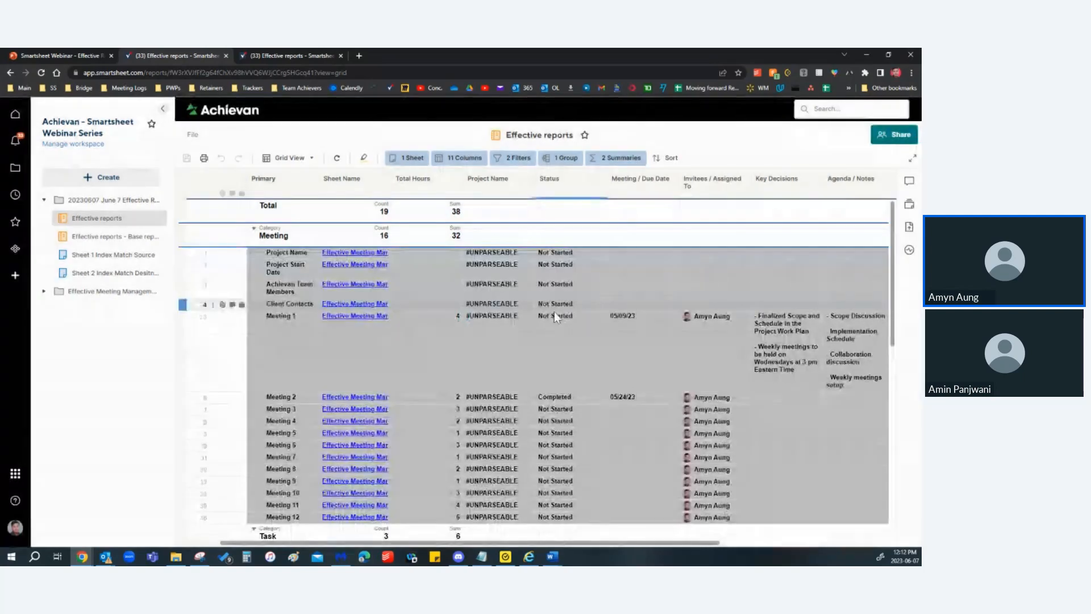
scroll(278, 304, "down", 5)
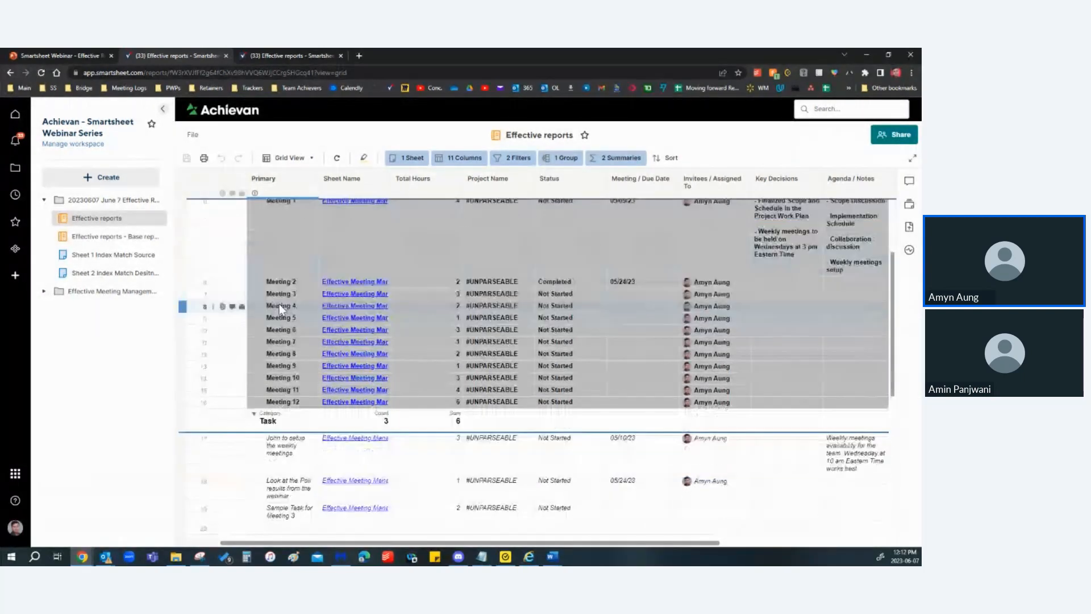
scroll(275, 337, "up", 5)
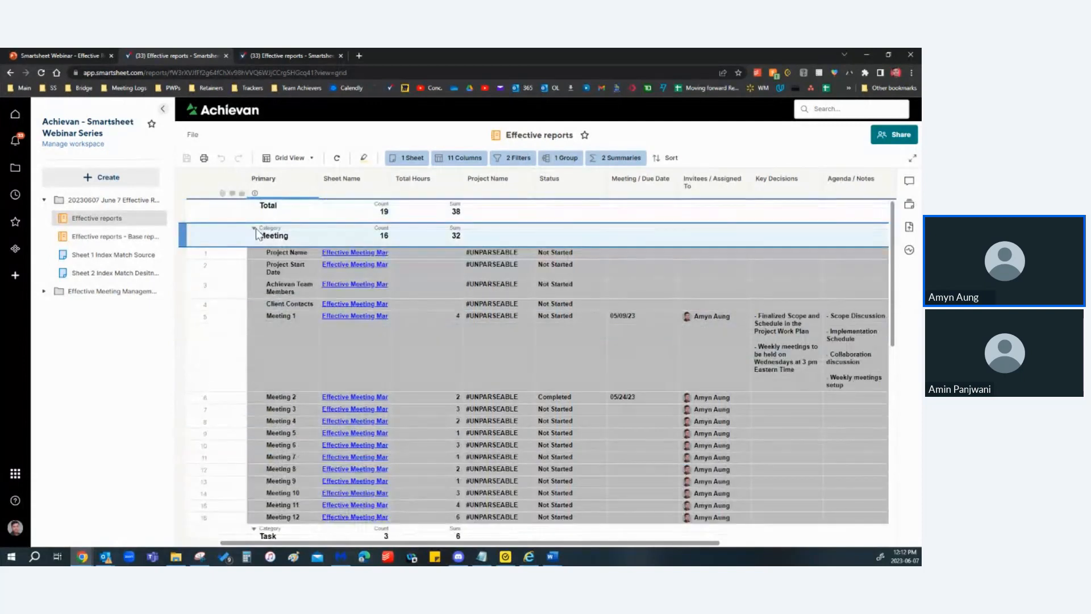
left_click(253, 228)
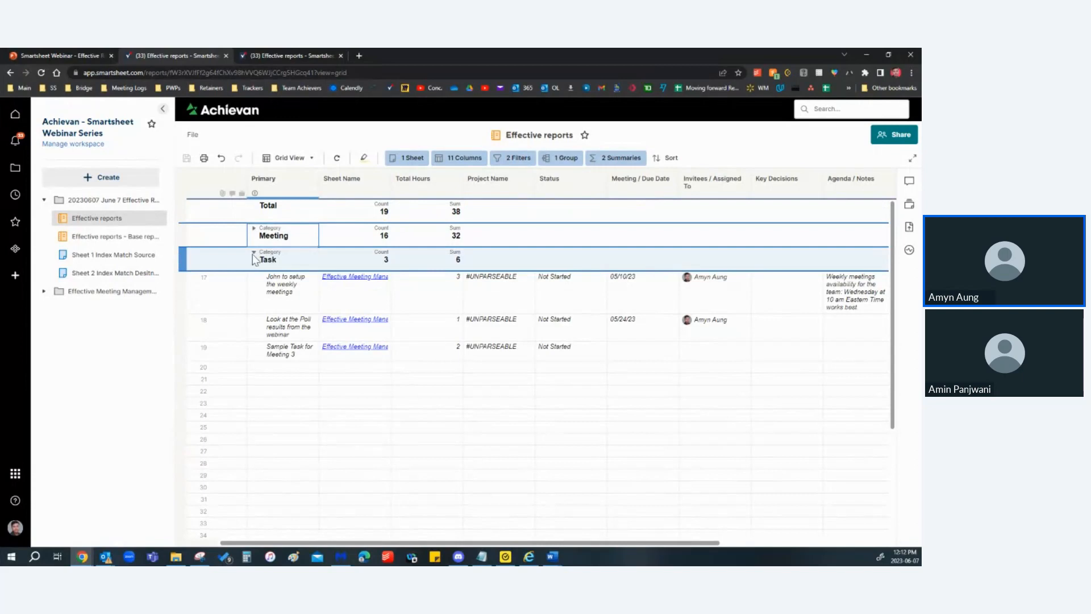
Step: Switch the report's group display back to collapsed in the grouping settings
left_click(563, 158)
left_click(565, 263)
left_click(704, 262)
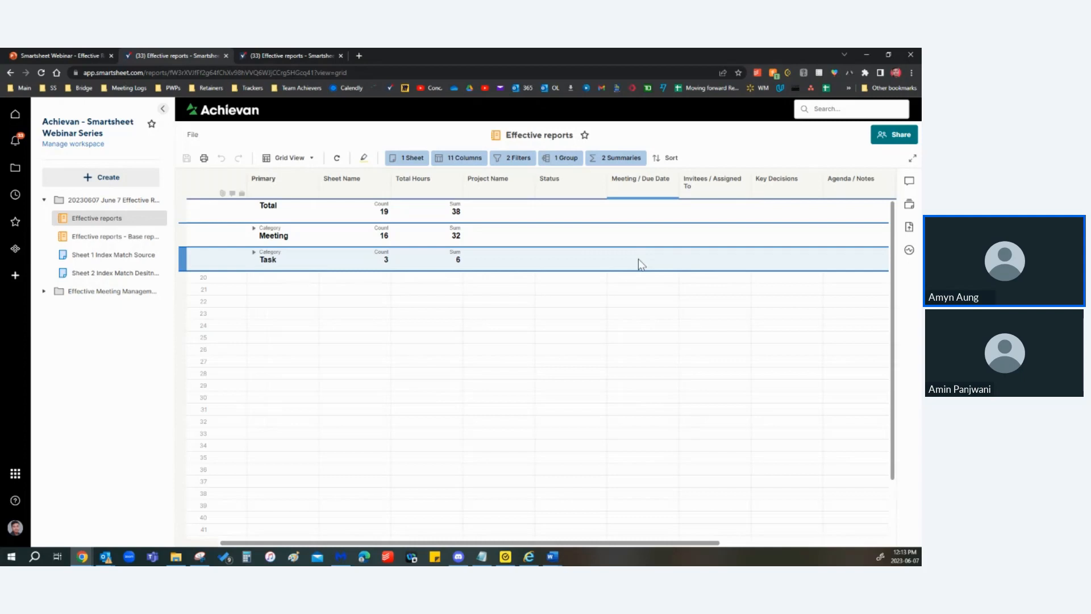
Step: Add a sort by Key Decisions to the report
left_click(671, 159)
left_click(728, 204)
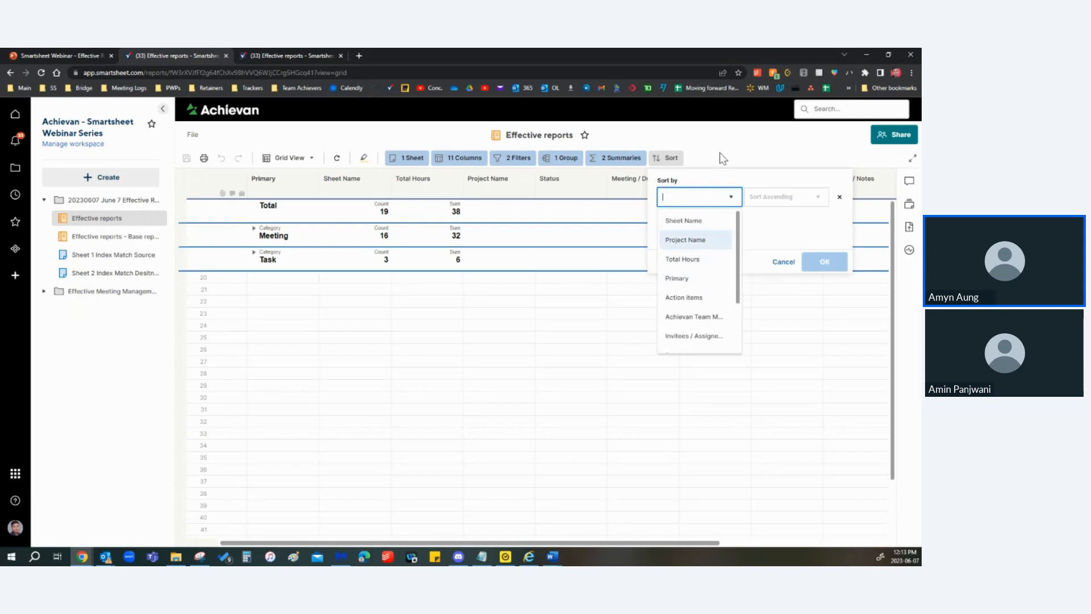
scroll(705, 322, "down", 2)
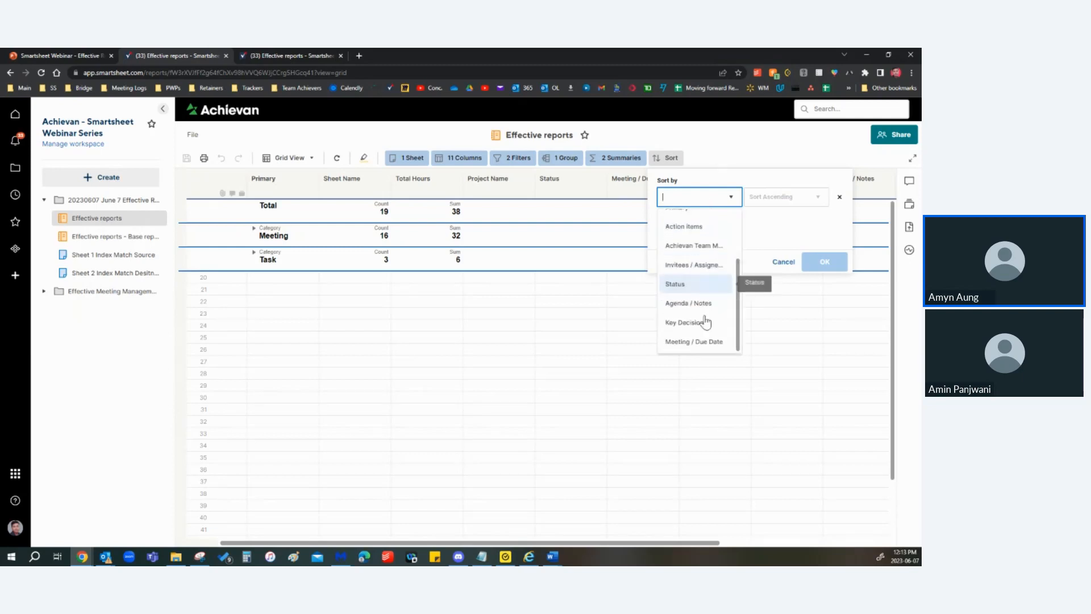
left_click(699, 322)
left_click(812, 265)
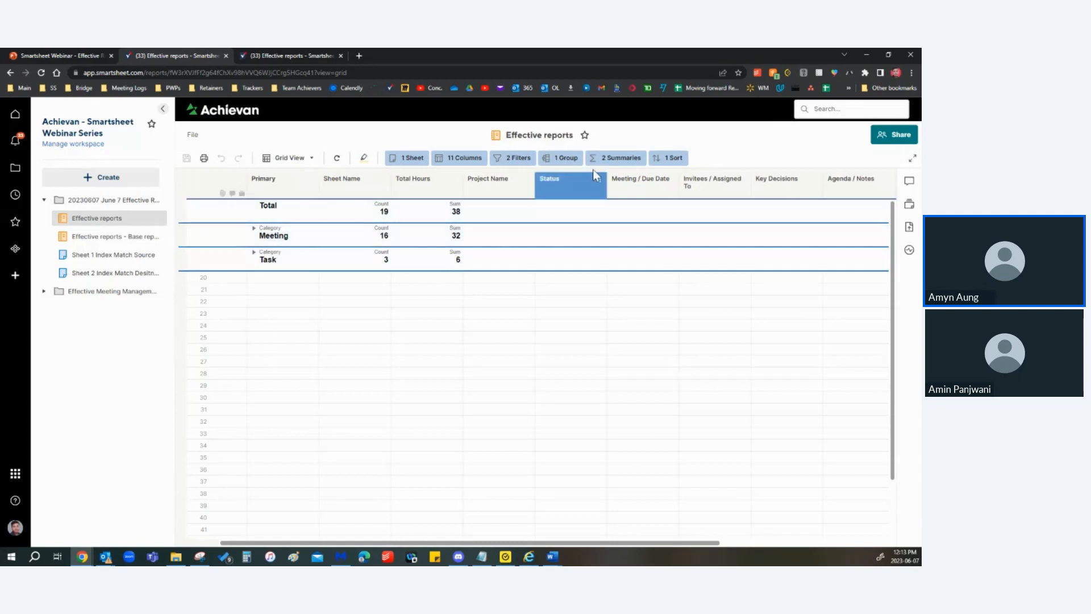
Step: Add Status as a second grouping level beneath Category, sorted ascending
left_click(565, 158)
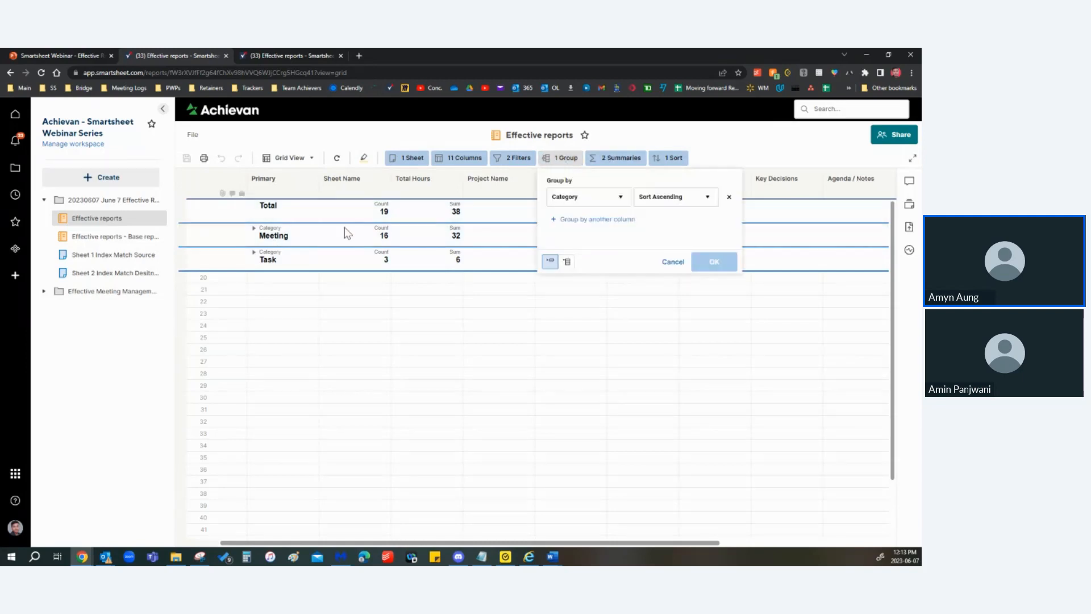
left_click(277, 241)
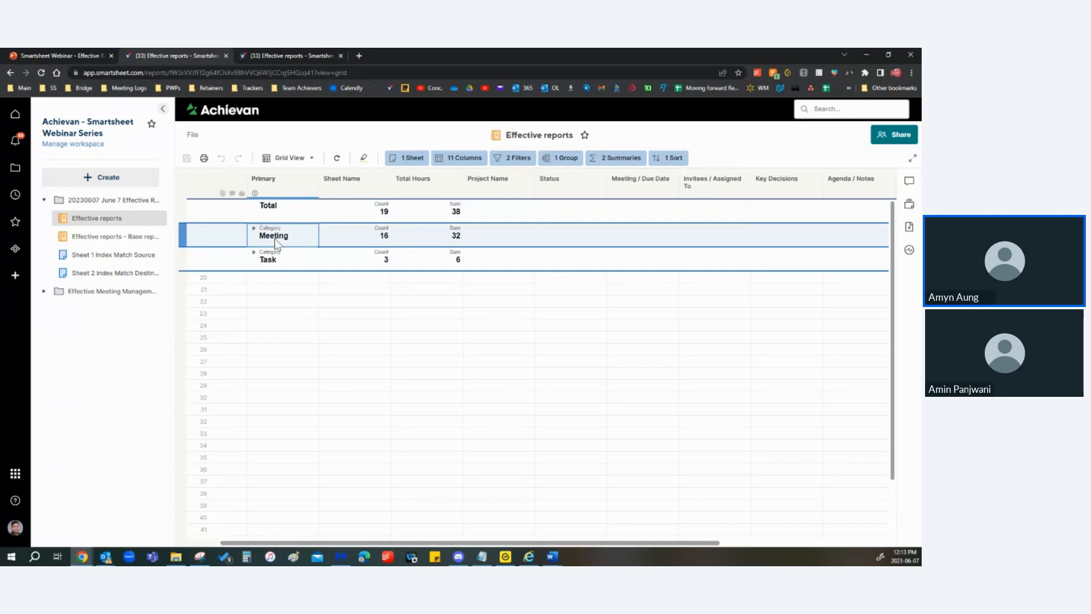
left_click(274, 261)
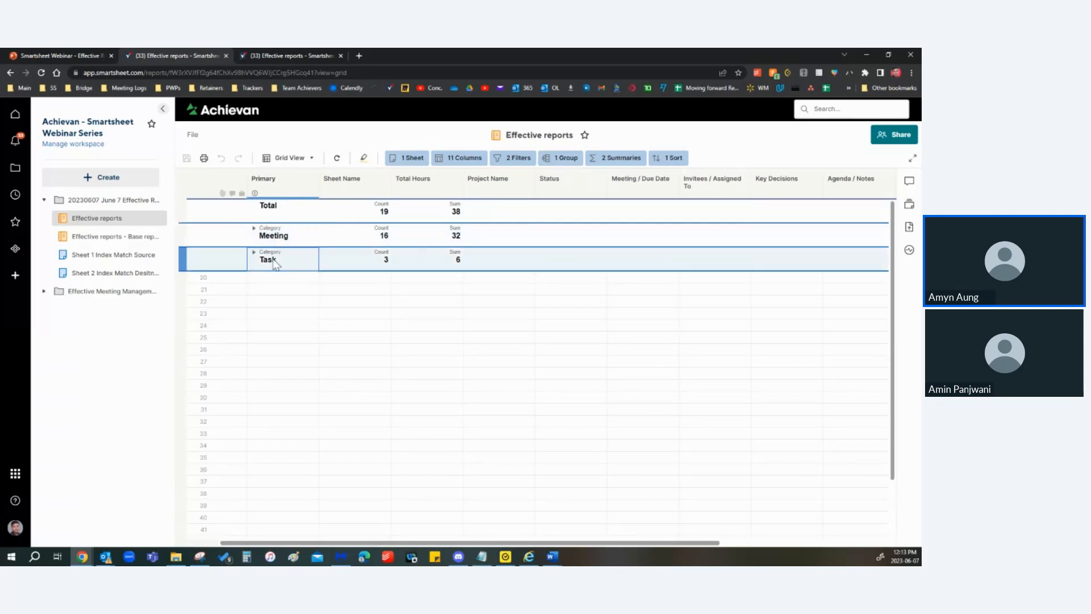
left_click(566, 158)
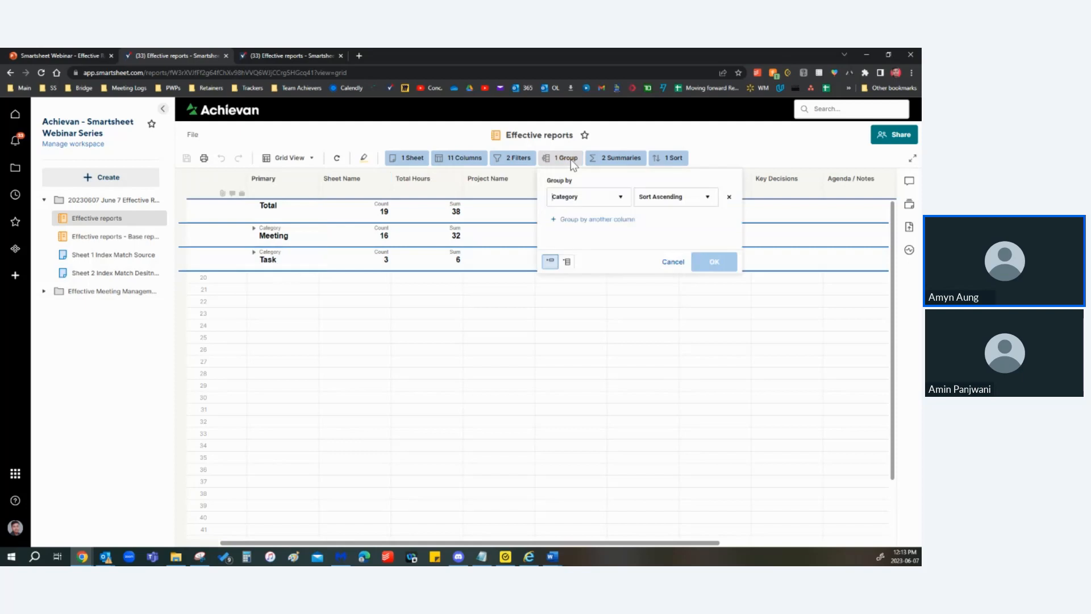
left_click(597, 220)
left_click(578, 234)
type("stat")
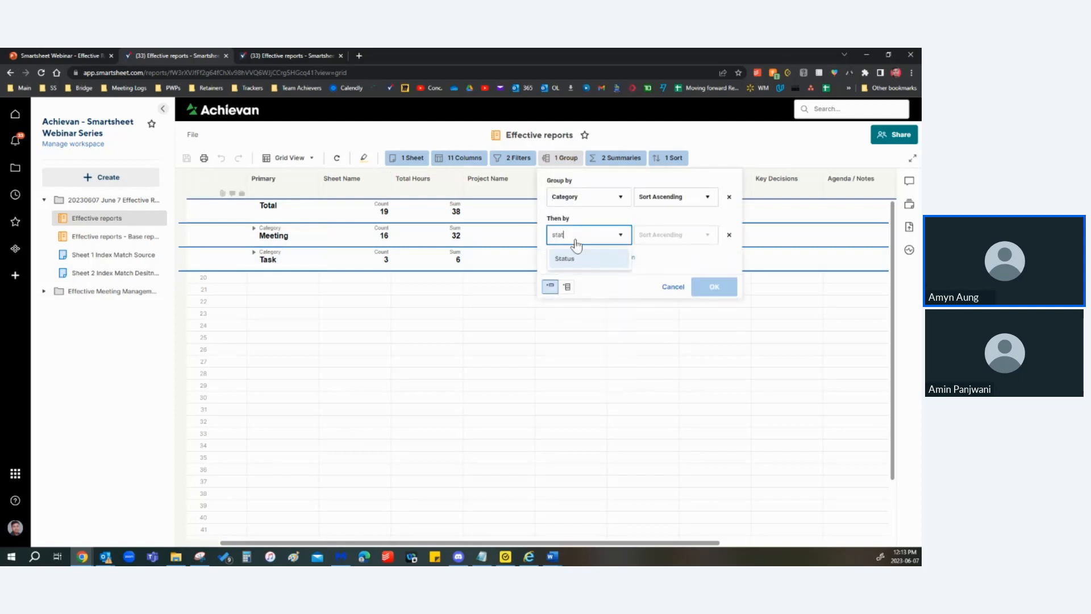
left_click(570, 259)
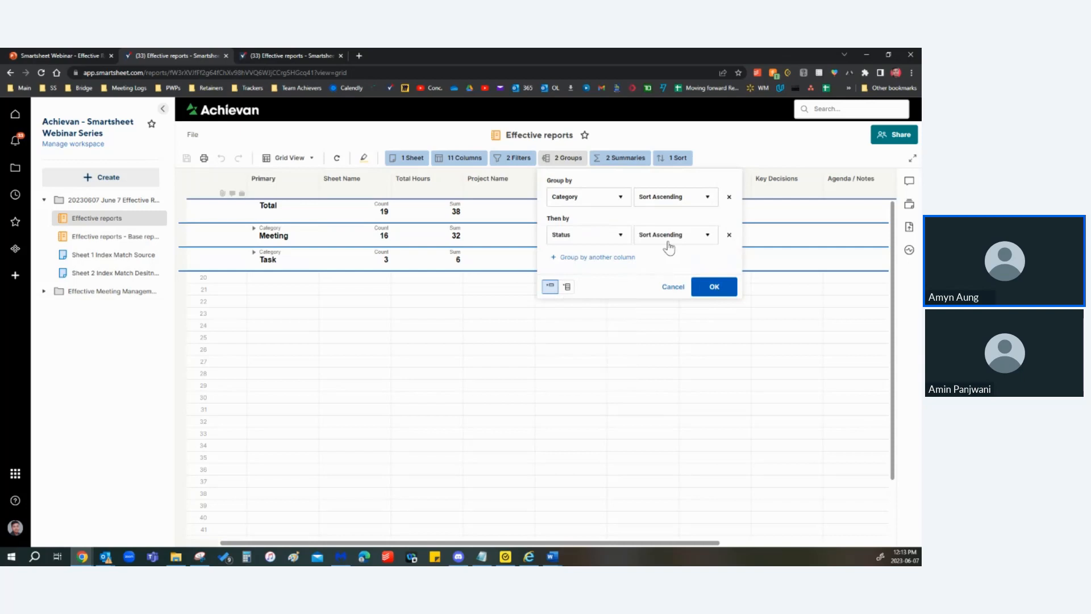
left_click(707, 286)
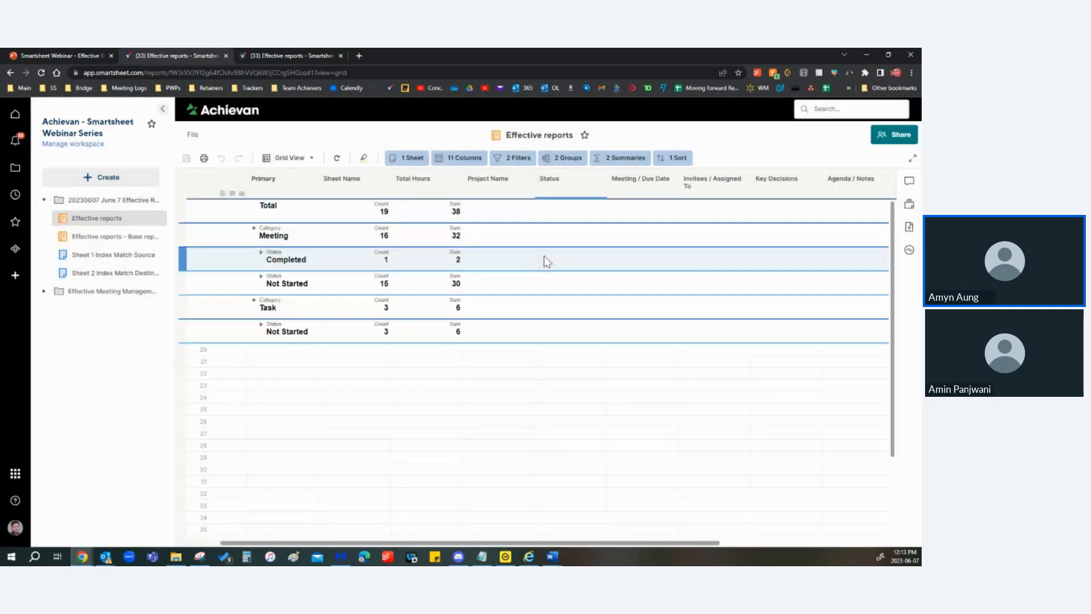
Step: Examine the count and total hours summaries of the status subgroups within the Meeting and Task categories
left_click(316, 242)
left_click_drag(282, 243, 398, 241)
left_click_drag(286, 263, 373, 284)
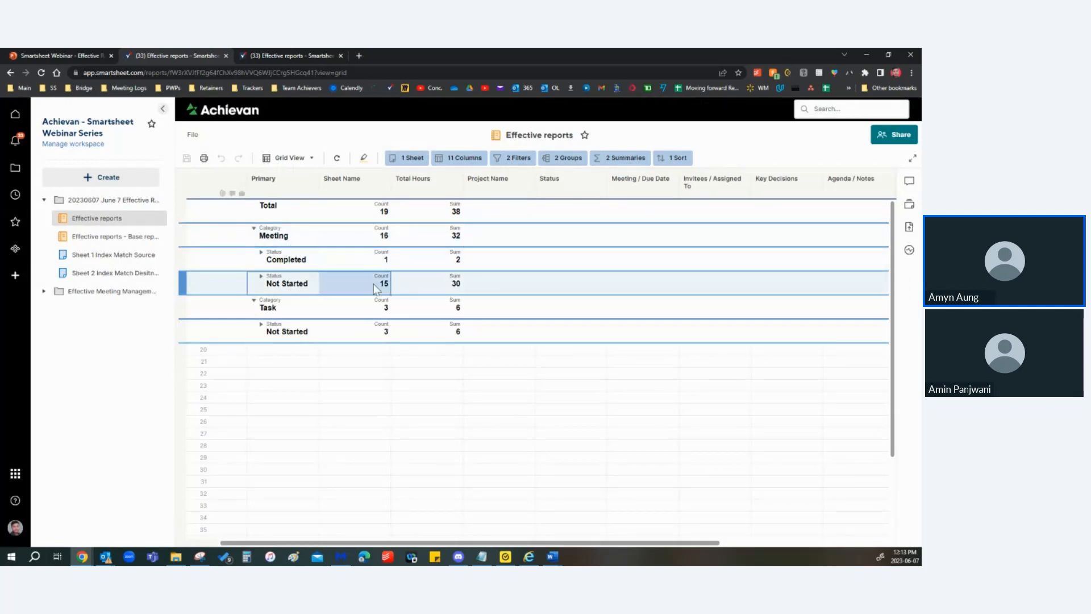
left_click(309, 315)
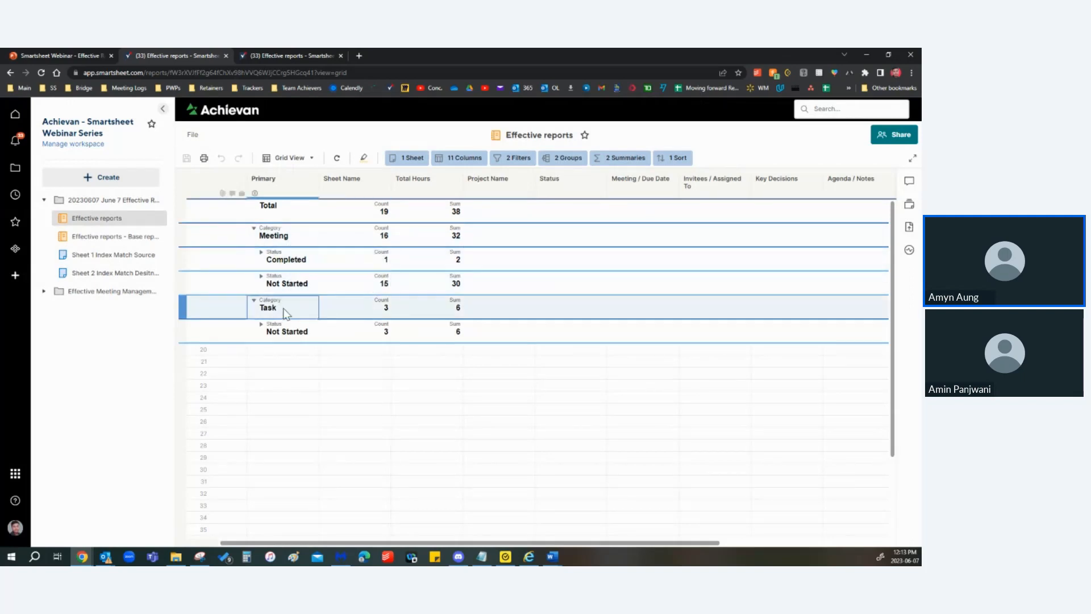
left_click_drag(283, 312, 352, 309)
left_click_drag(287, 331, 417, 332)
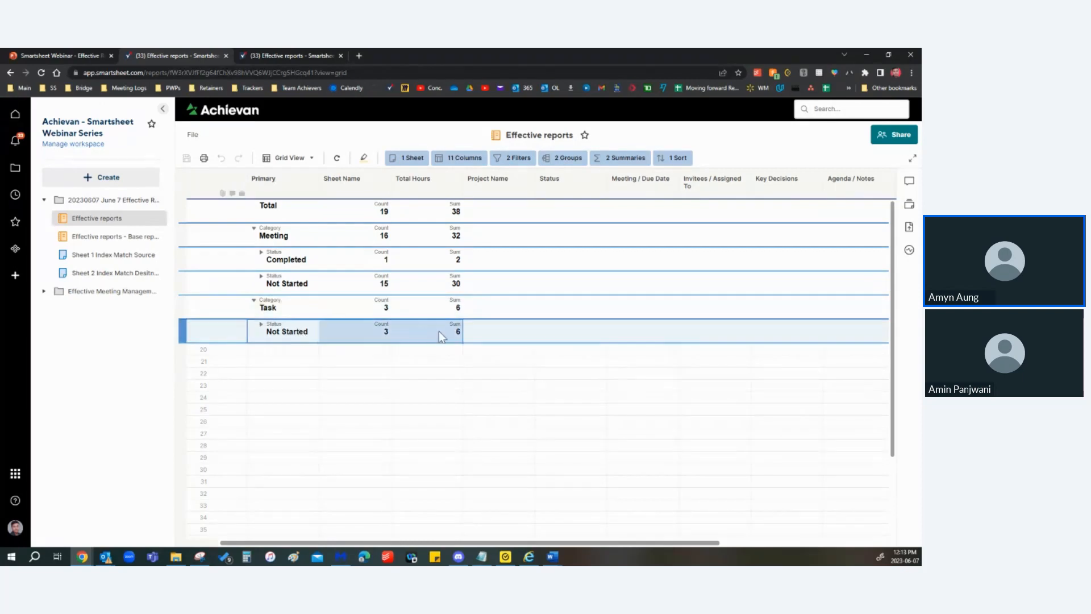
left_click(444, 338)
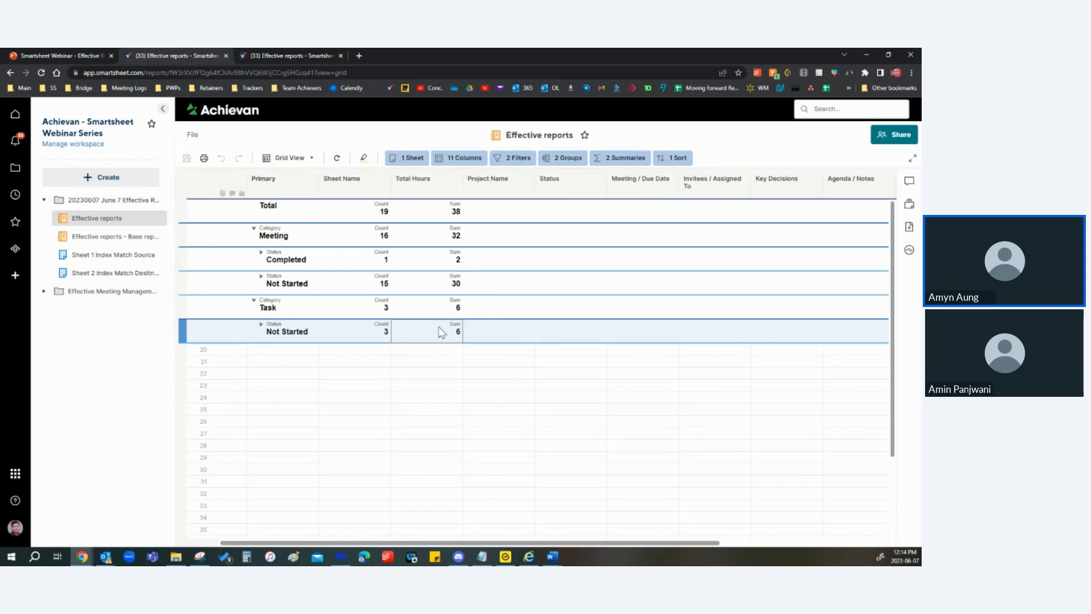
left_click(360, 292, "shift")
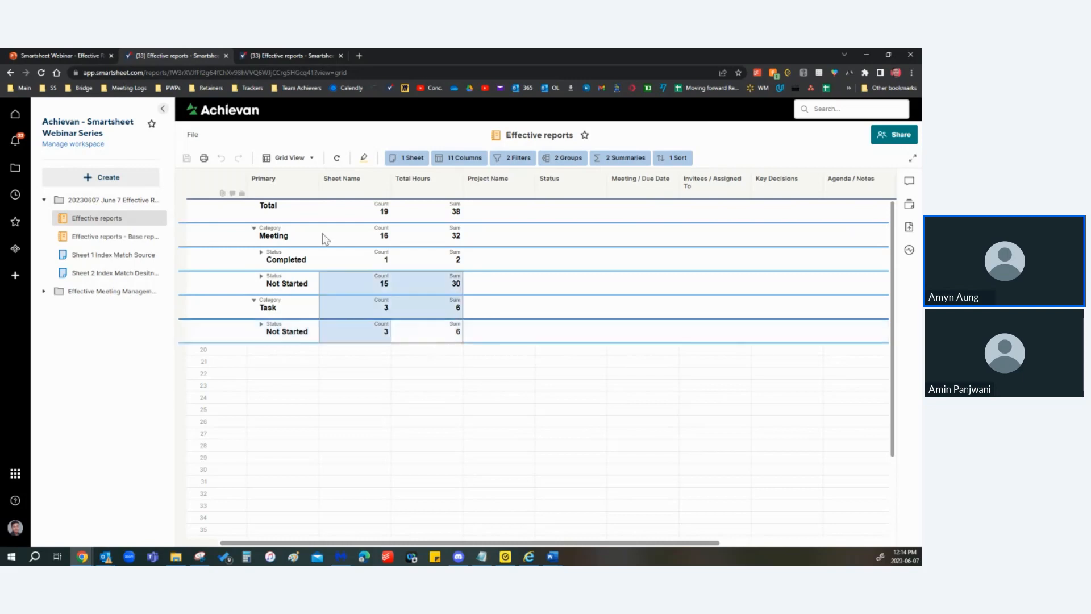
Step: Review the report's count and sum summaries across the total, Category and Status group rows
left_click(310, 219, "shift")
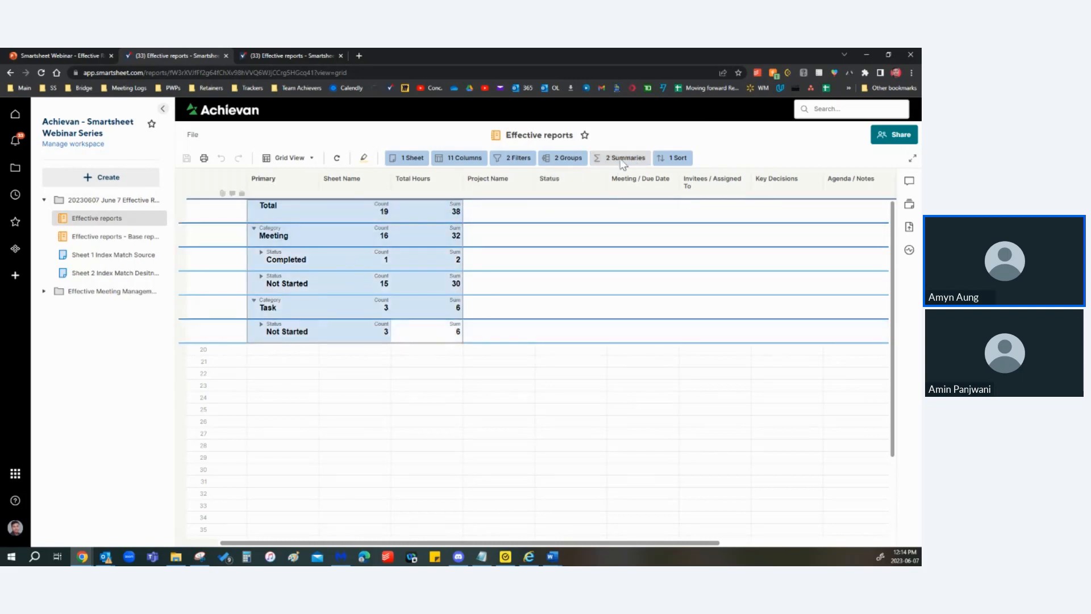
mouse_move(620, 163)
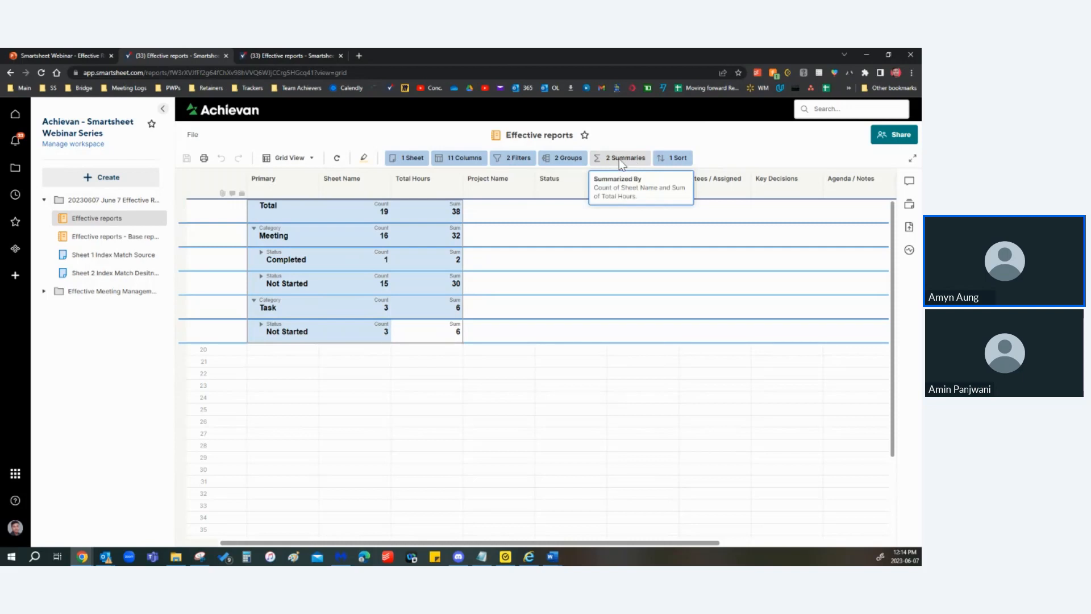
left_click_drag(275, 235, 285, 259)
left_click(375, 328, "shift")
left_click(424, 374)
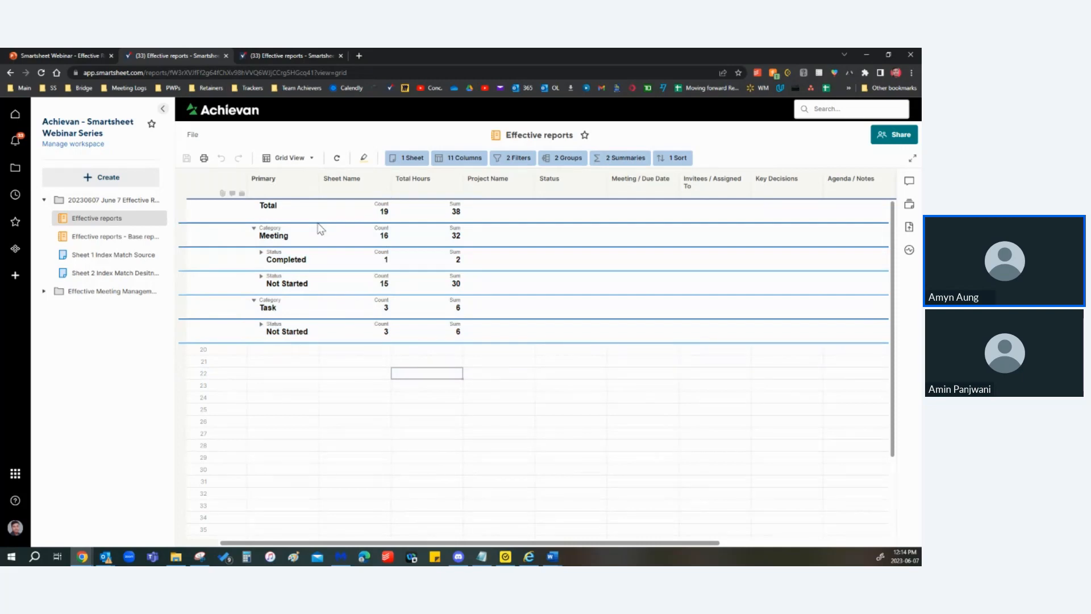
left_click_drag(436, 243, 309, 235)
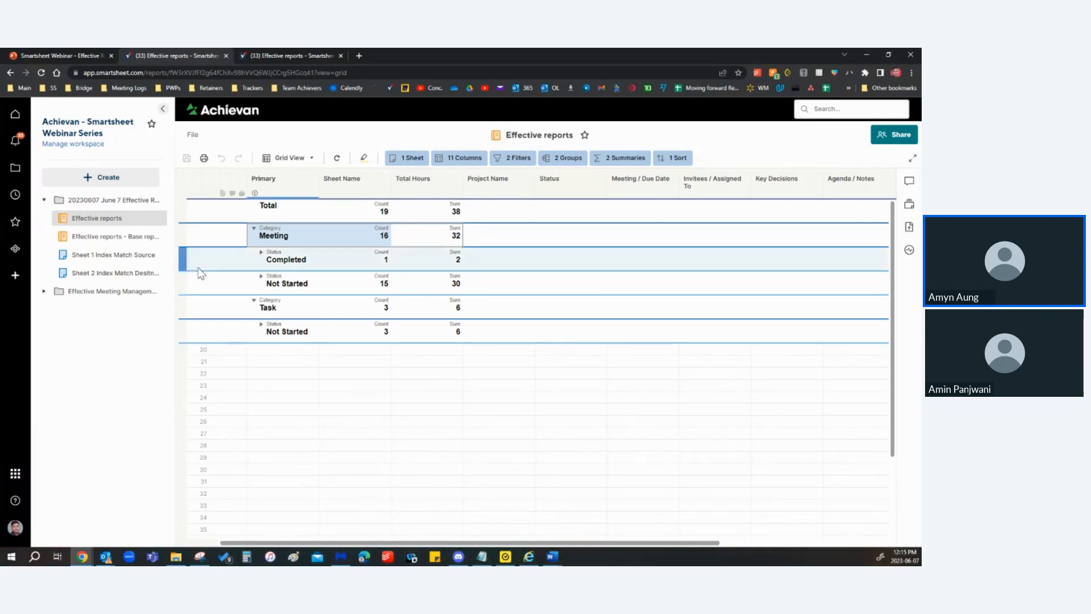
Step: Examine the department and manager columns in the Sheet 1 Index Match Source sheet, viewing the Sheet 2 destination sheet for comparison
left_click(111, 256)
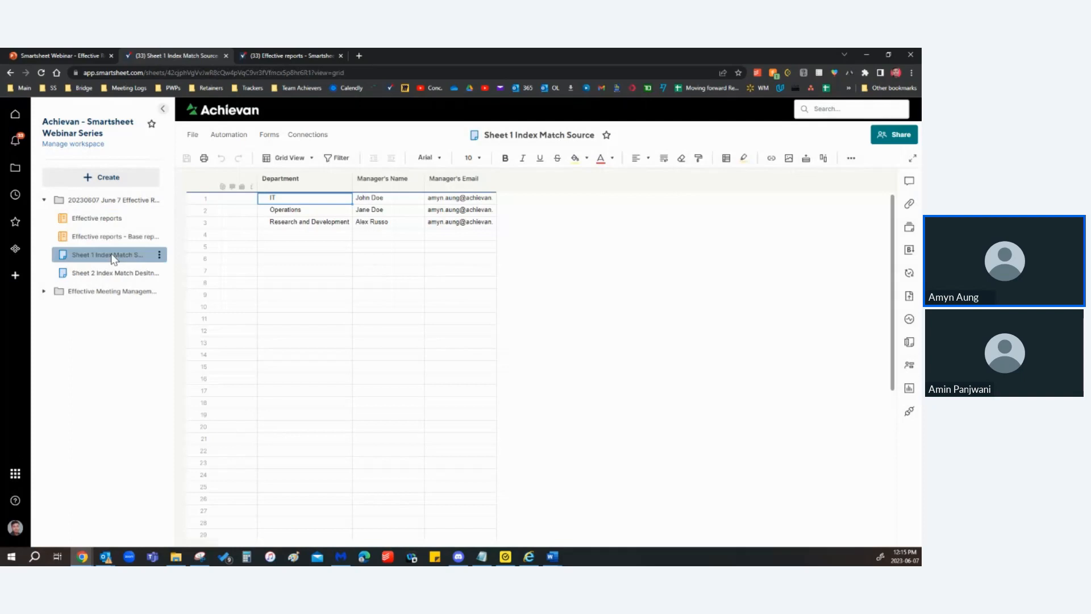
left_click(116, 272)
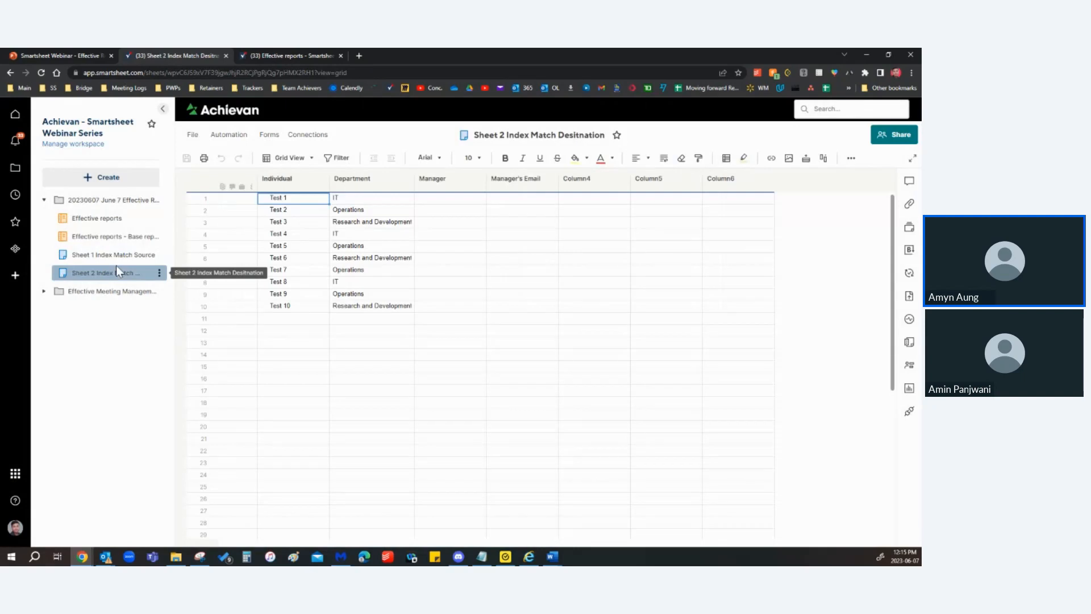
left_click(119, 259)
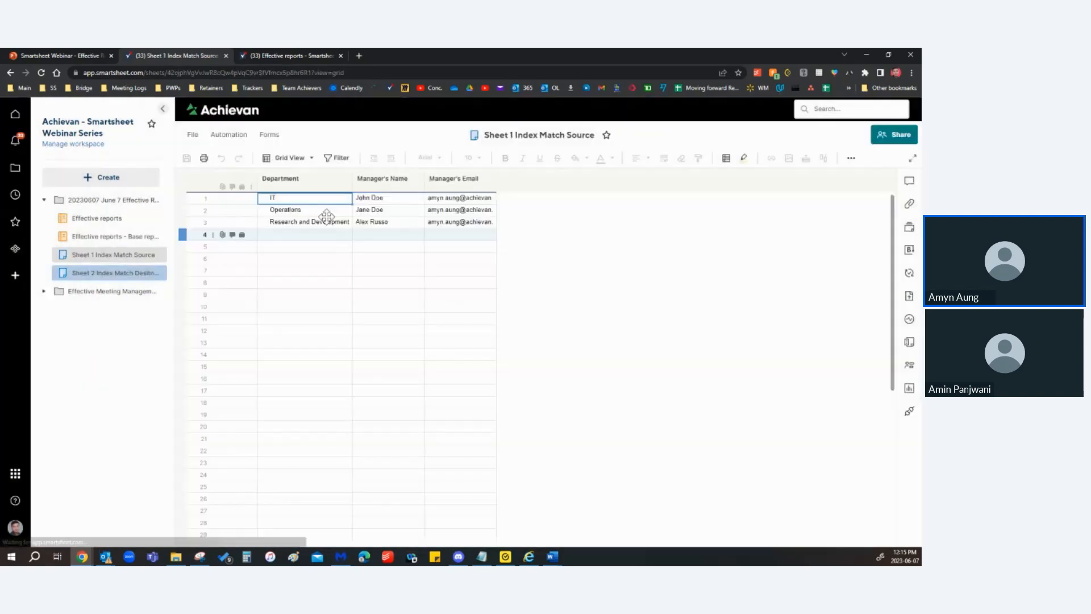
left_click_drag(314, 203, 399, 196)
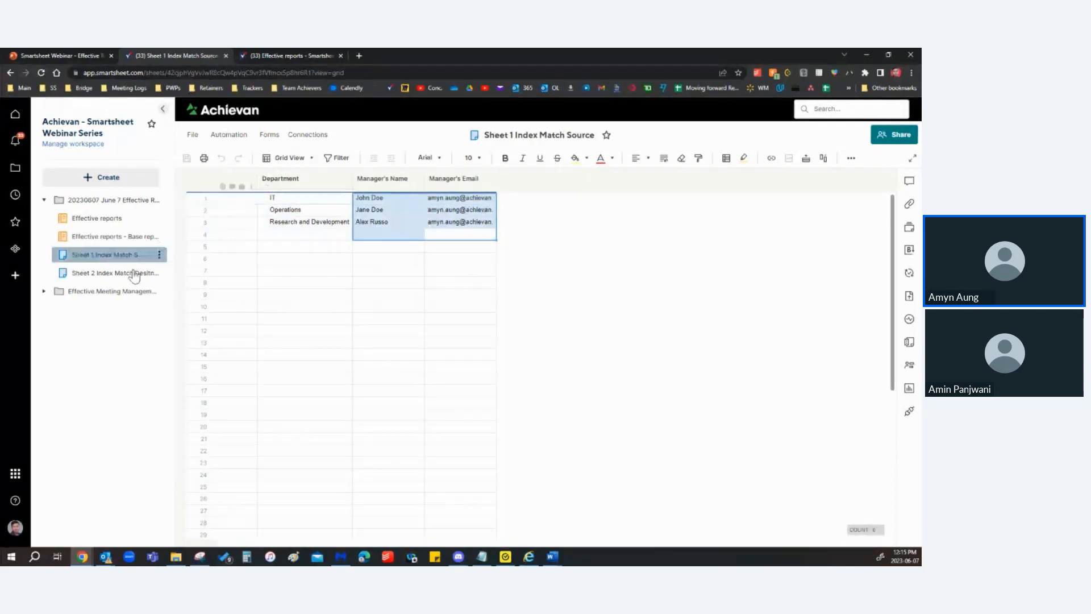
Step: Open Sheet 2 Index Match Desitnation and examine its Individual, Department, Manager and Manager's Email columns for rows 1 to 10
left_click(110, 279)
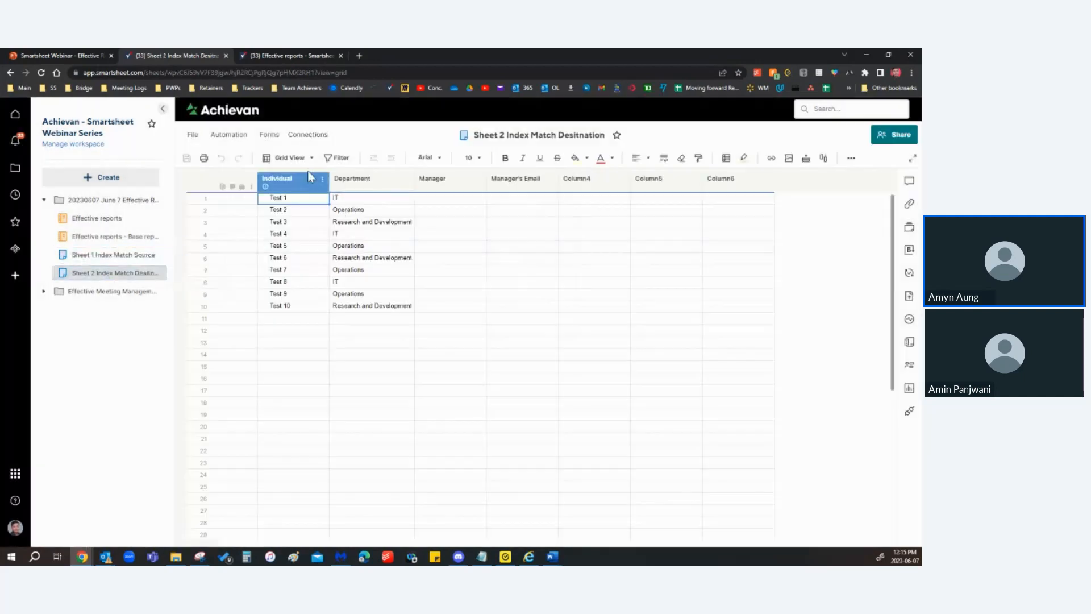
left_click(287, 180)
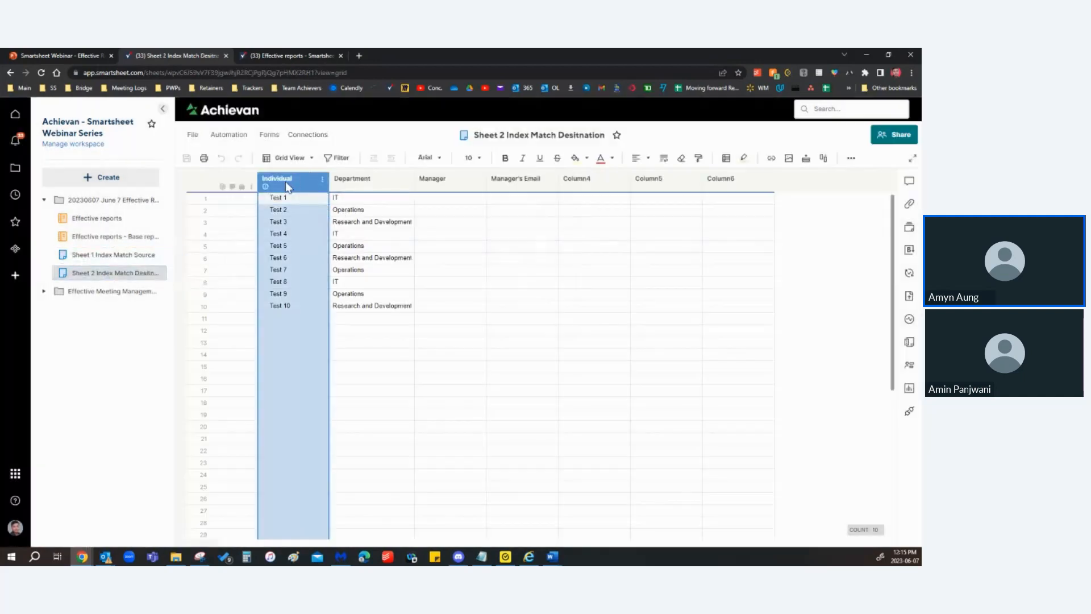
left_click(357, 185)
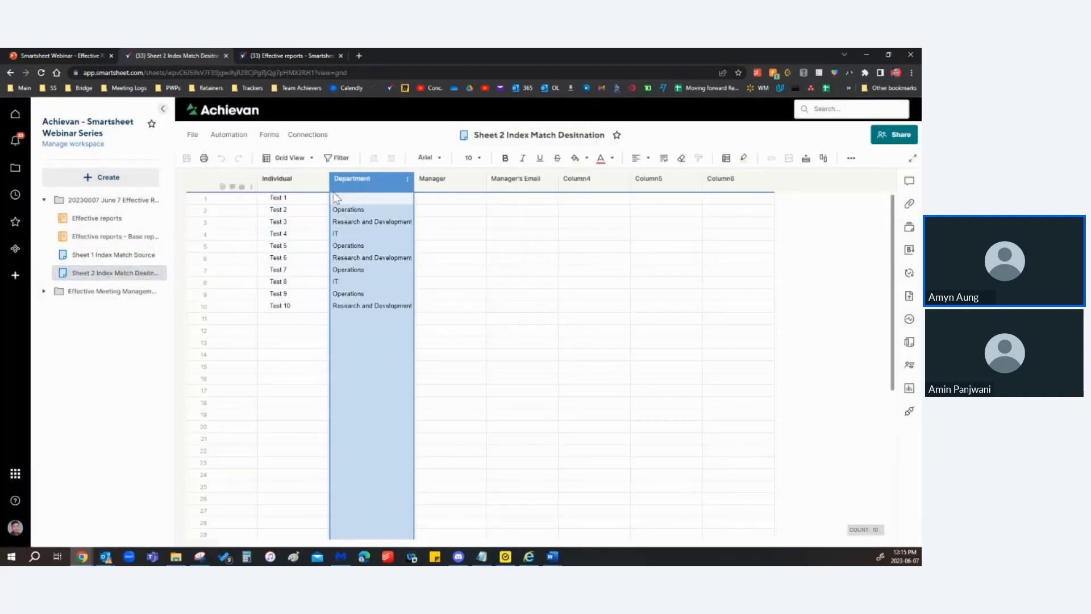
left_click_drag(294, 202, 309, 305)
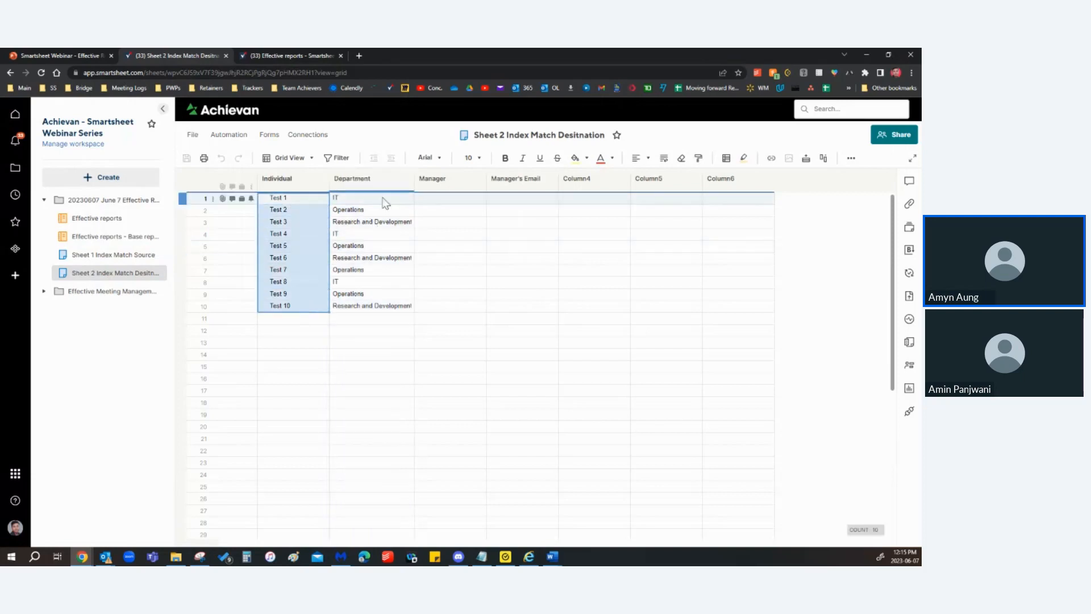
left_click_drag(384, 202, 393, 304)
left_click(448, 198)
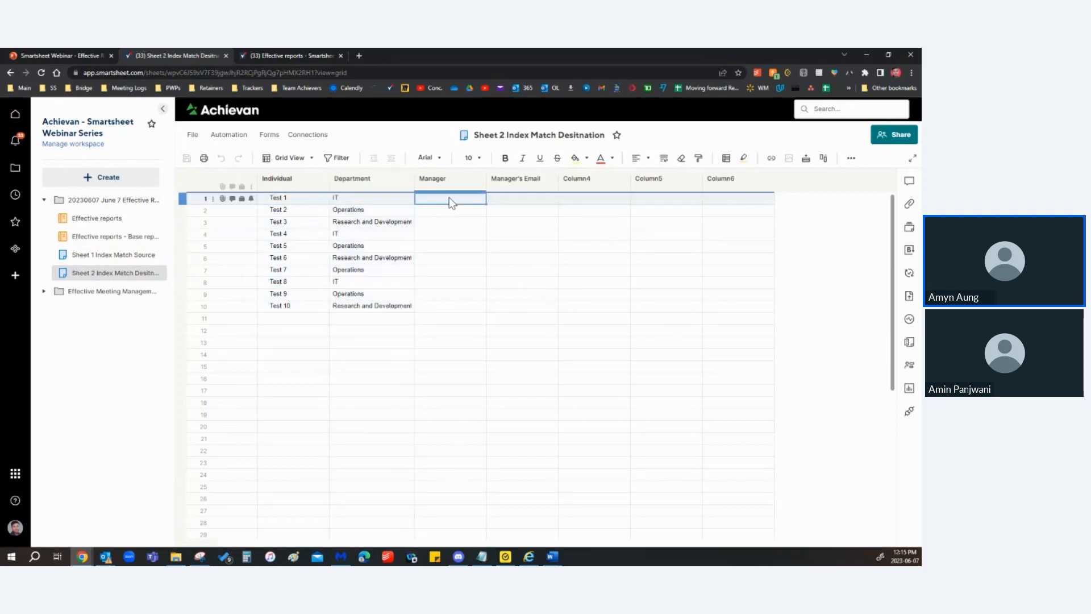
left_click_drag(449, 198, 511, 310)
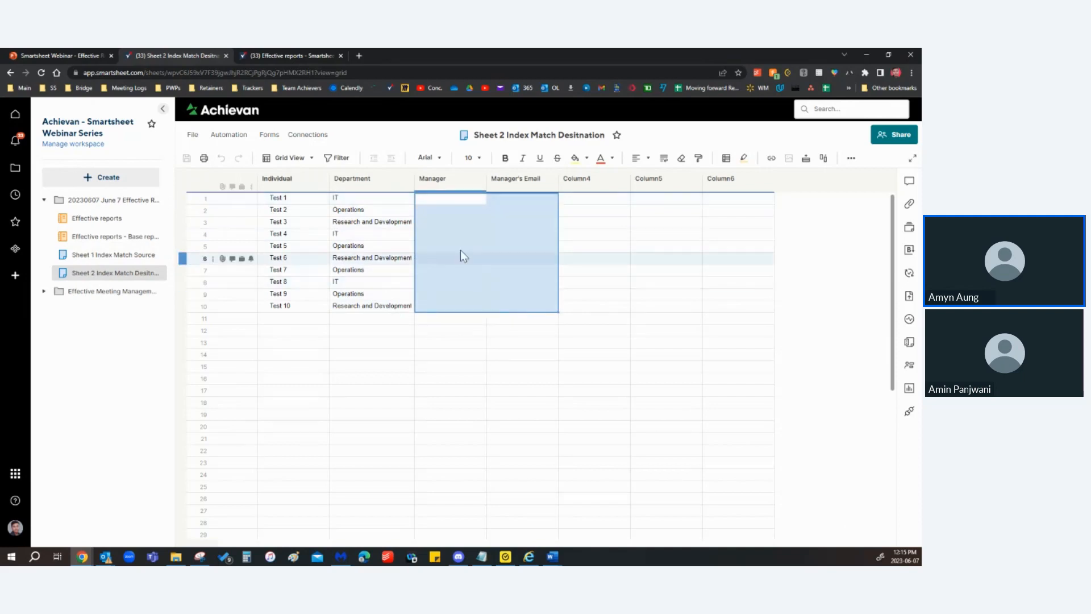
Step: Start an INDEX formula in the row 1 Manager cell and choose Sheet 1 Index Match Source as its referenced sheet
left_click(452, 205)
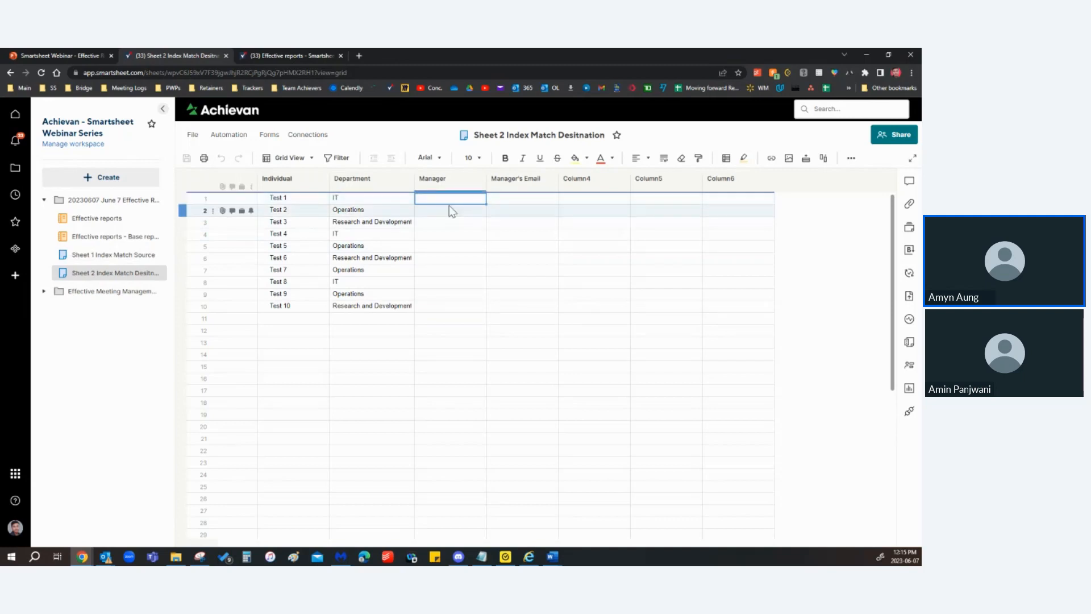
type("=")
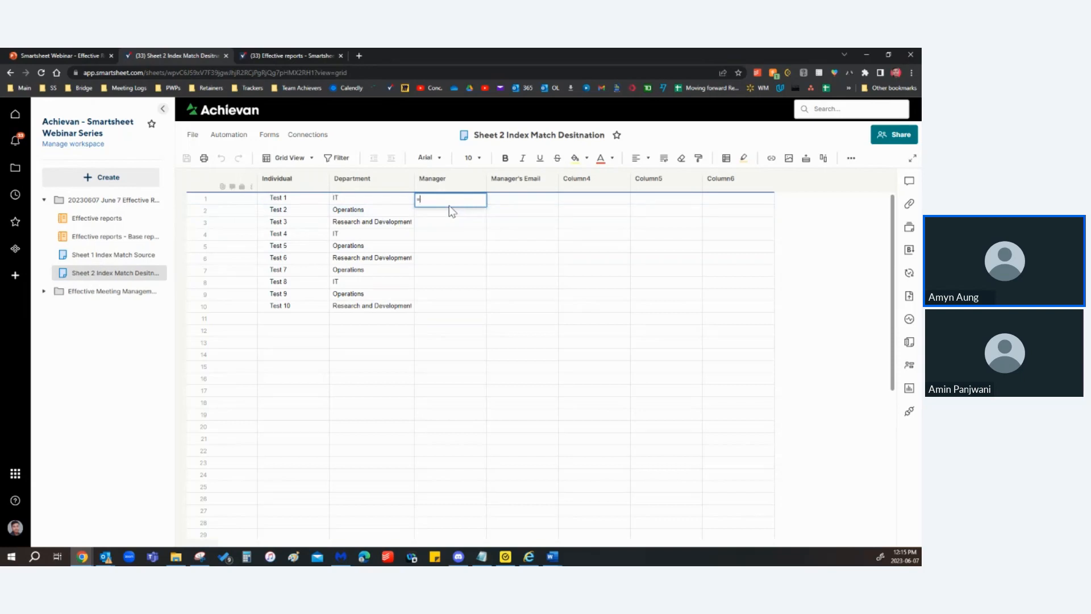
type("index")
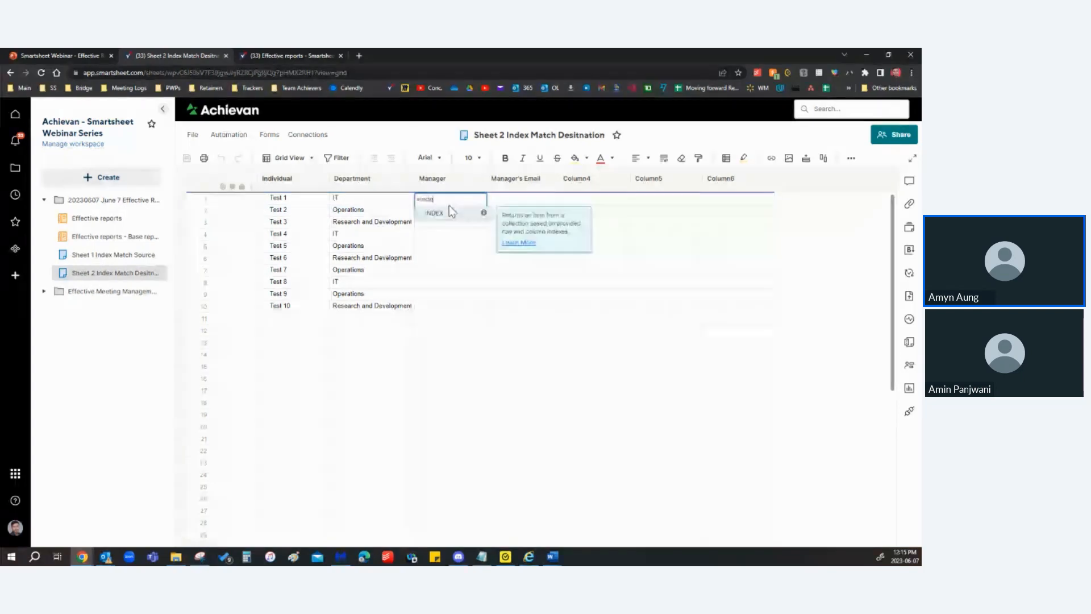
left_click(448, 213)
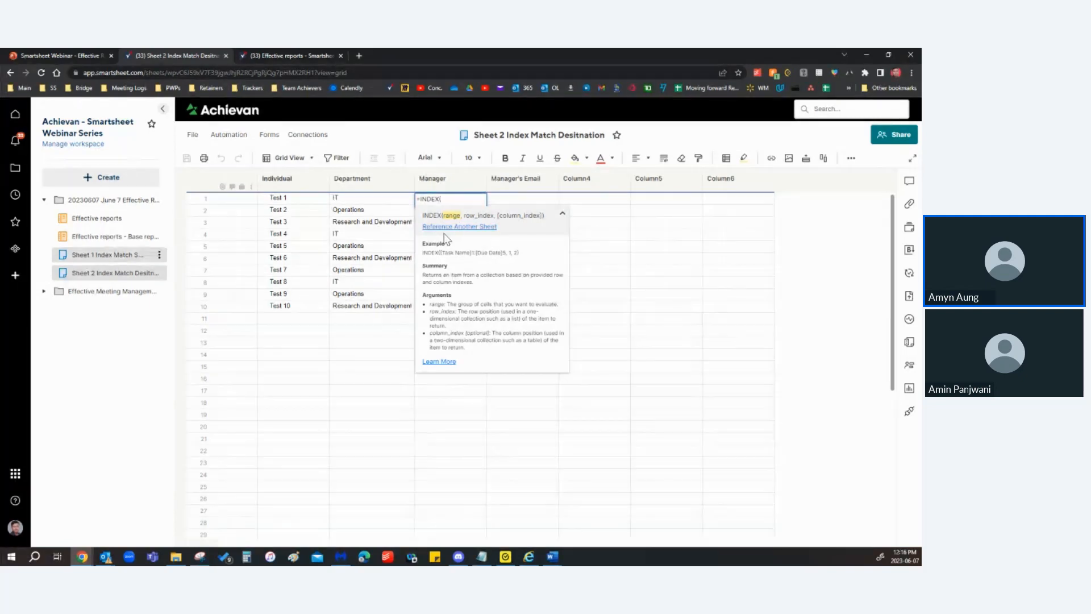
left_click(487, 227)
type("sheet 1 in")
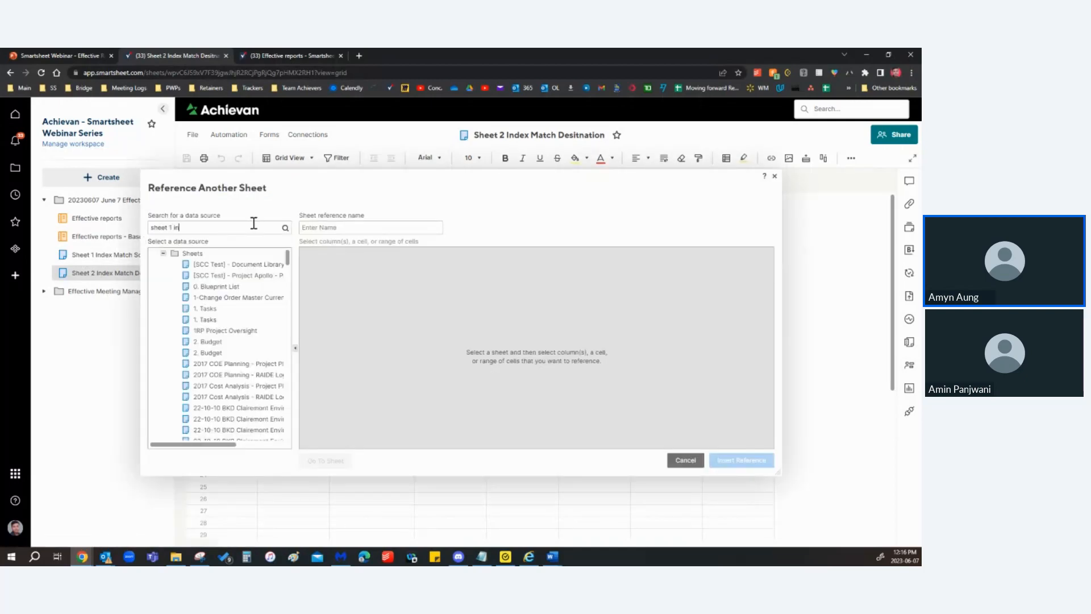
type("dex match")
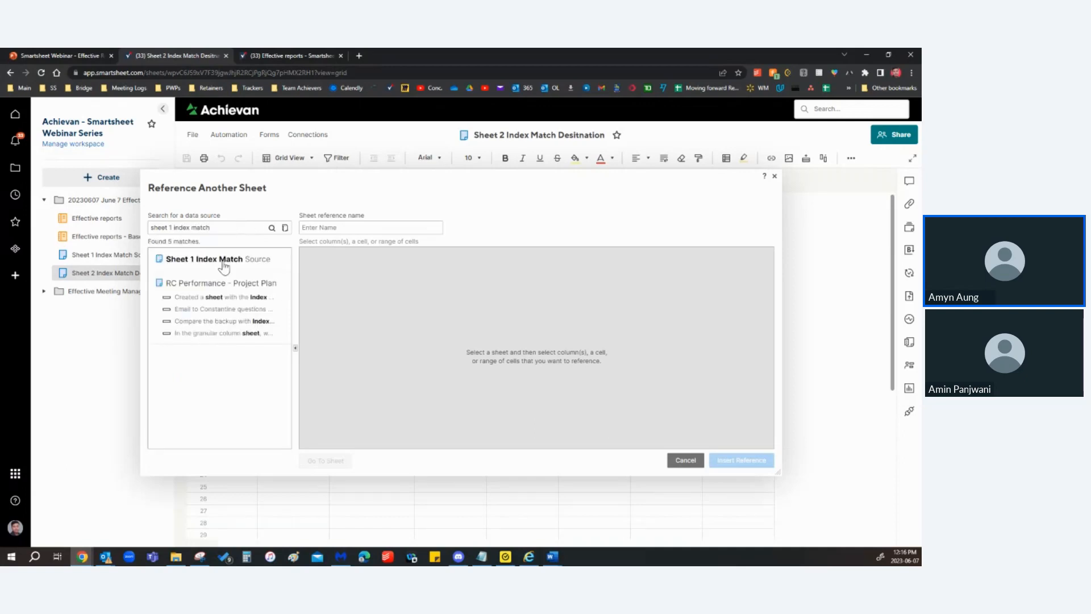
left_click(220, 267)
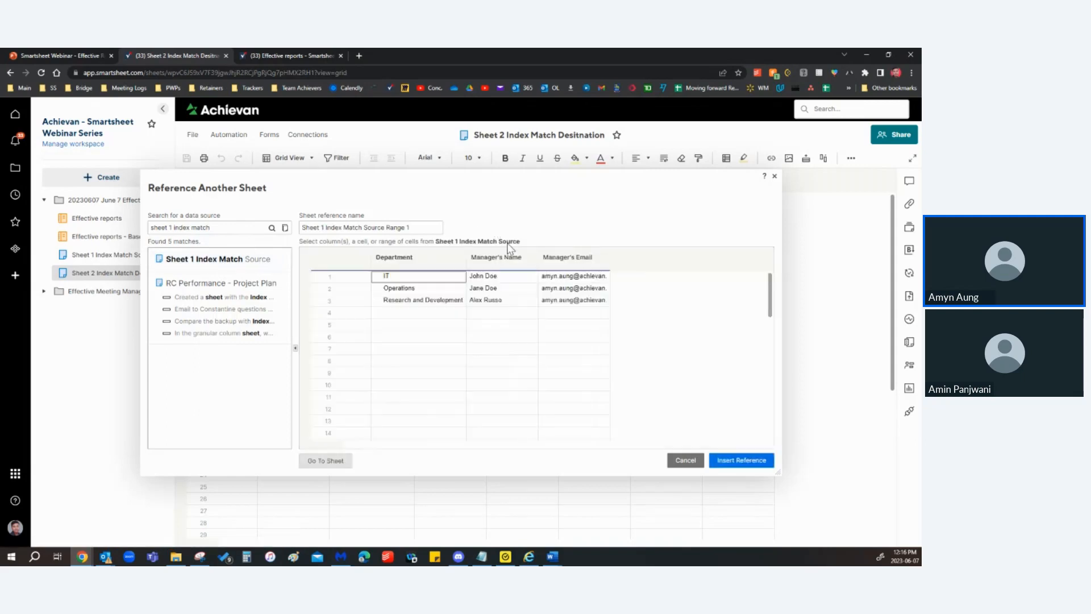
Step: Insert the Manager's Name column as the INDEX range, naming the reference "Manager's Name column from Sheet 1"
left_click(492, 260)
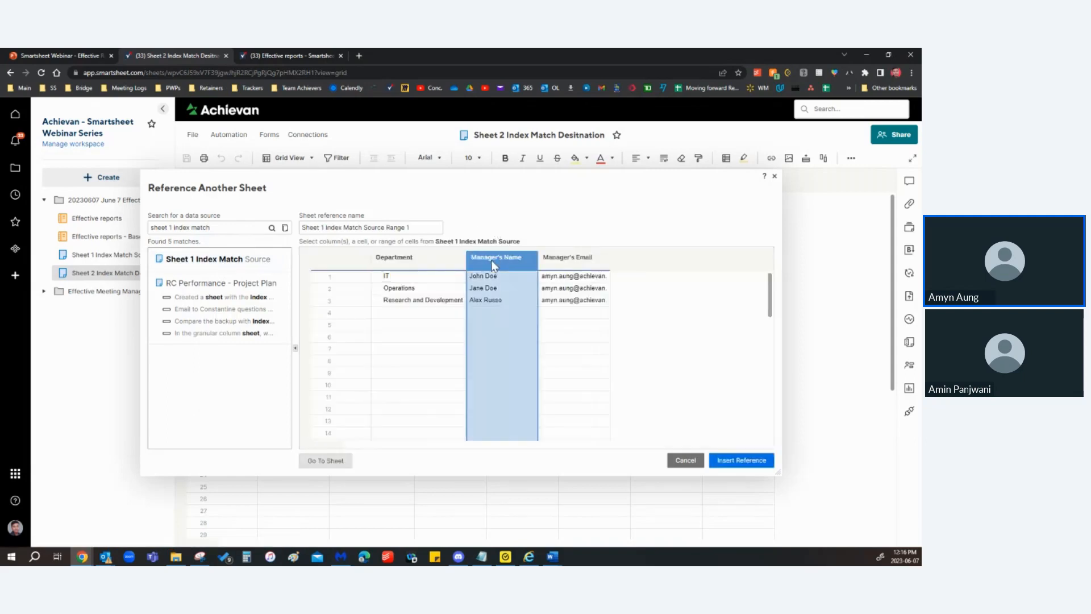
triple_click(421, 227)
type("Manager's Name column from Sheet 1")
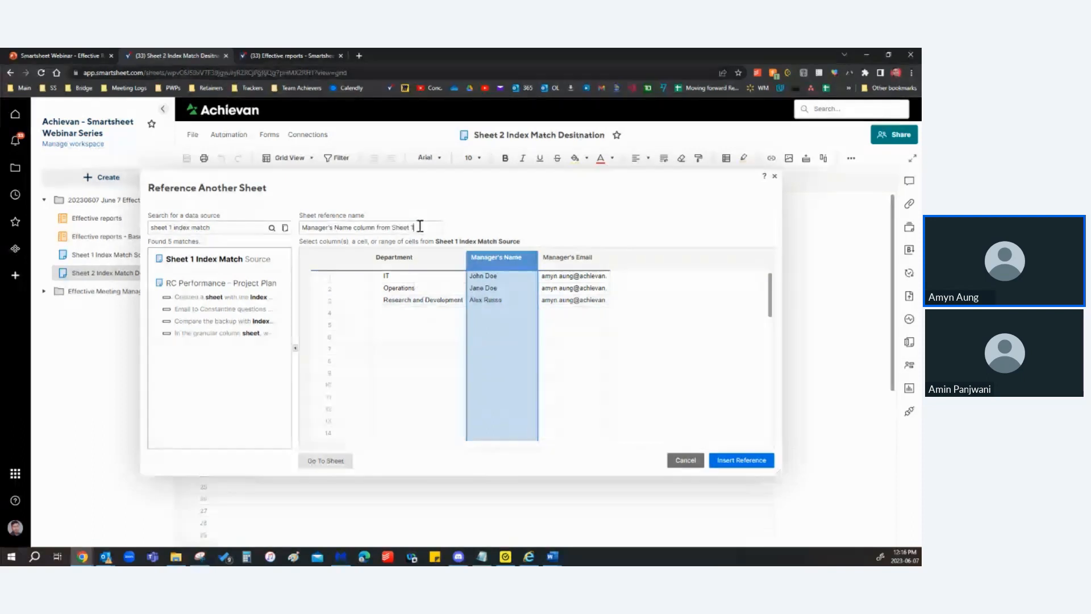
left_click_drag(418, 227, 300, 226)
left_click(300, 226)
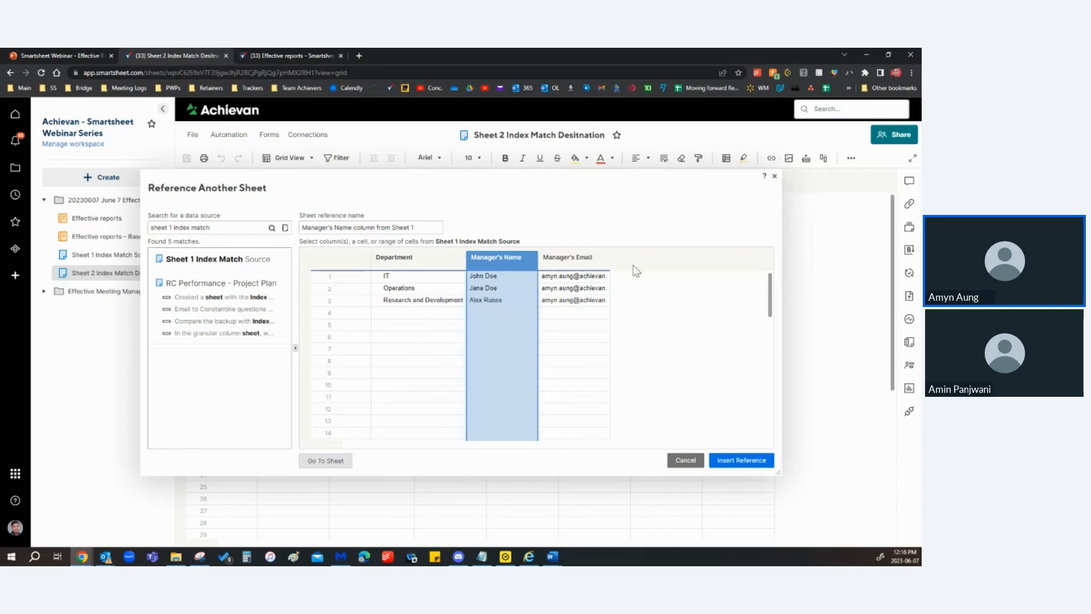
left_click(756, 459)
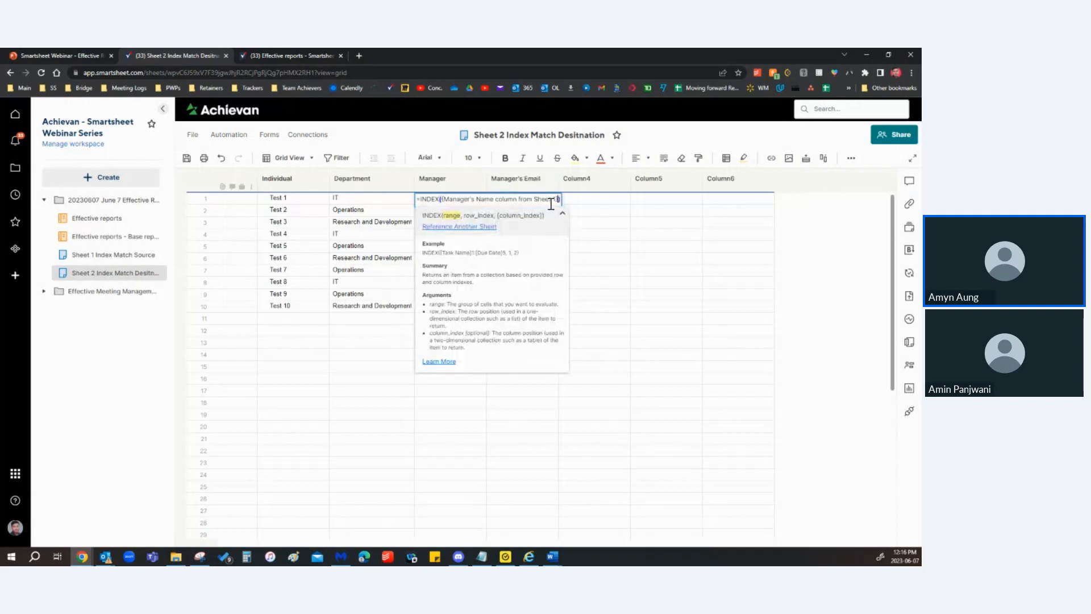
Step: Add a MATCH function as the row index, with the row's Department cell (Department@row) as its search value
type(",Matc")
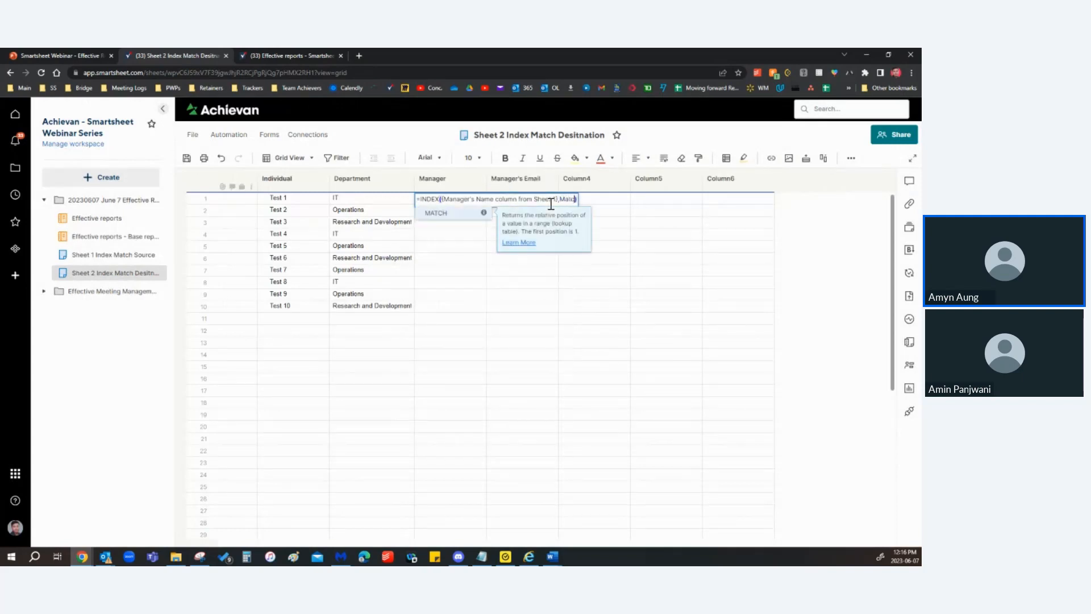
type("h")
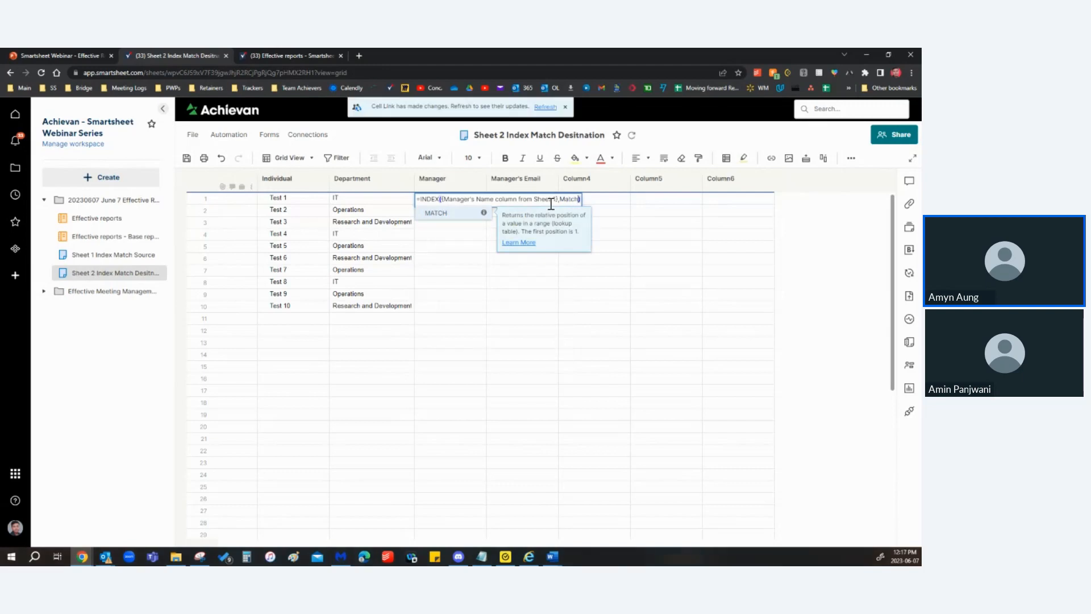
left_click(458, 213)
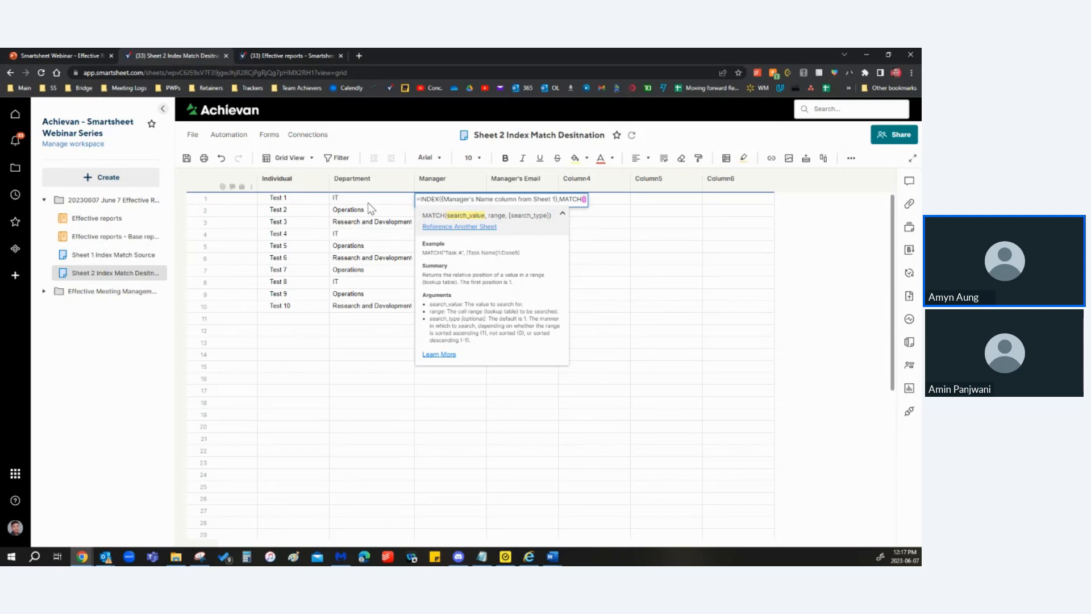
left_click(367, 191)
left_click(367, 199)
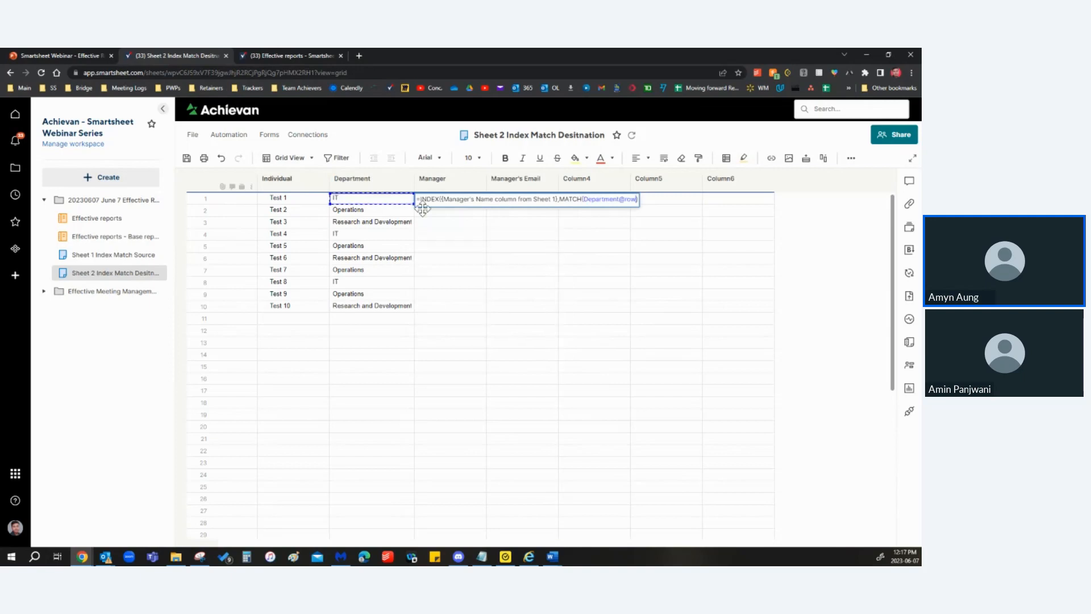
type(",")
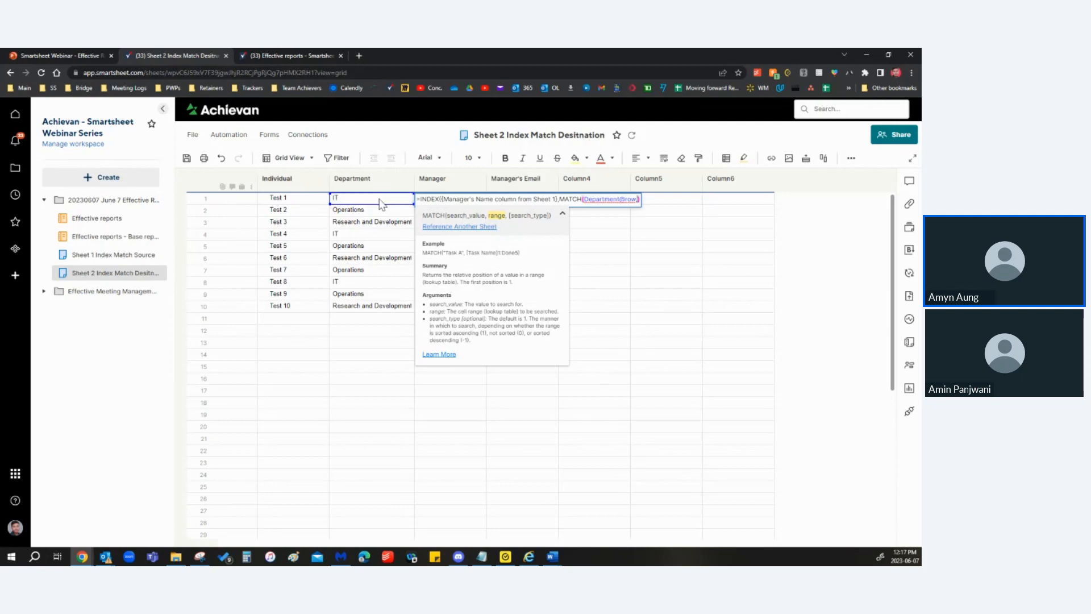
Step: Insert the source sheet's Department column as the MATCH range, naming the reference "Department column from Sheet 1"
left_click(461, 228)
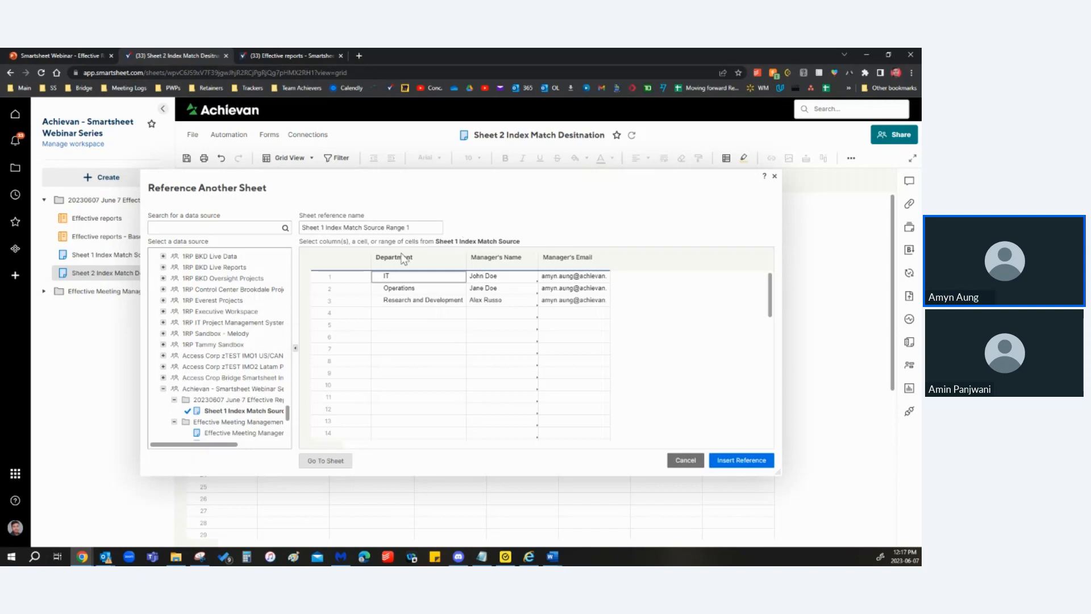
left_click(420, 263)
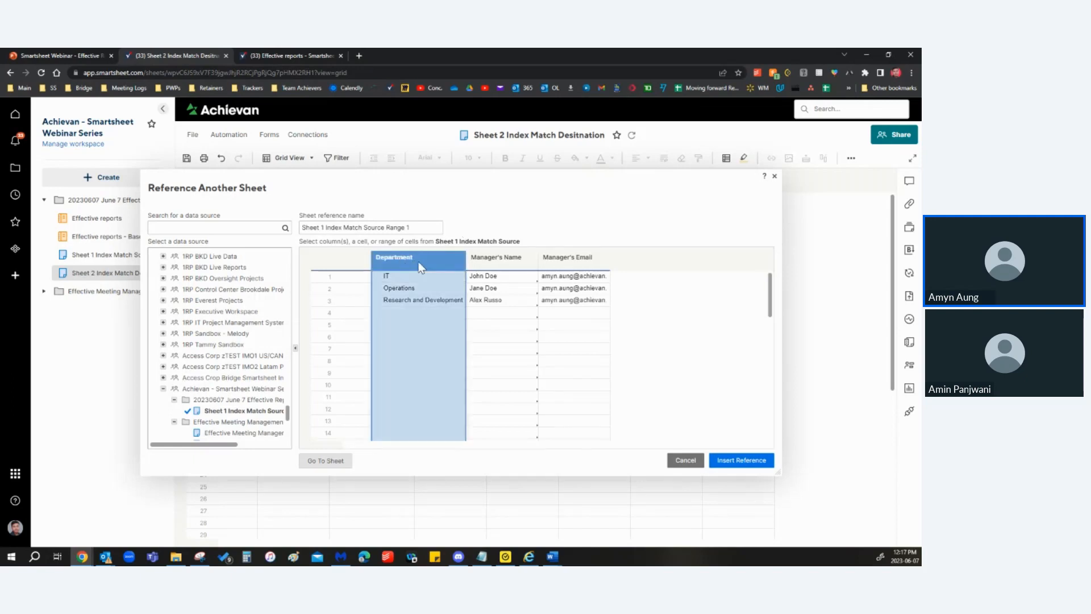
triple_click(419, 228)
type("Department column from Sheet 1")
left_click(737, 461)
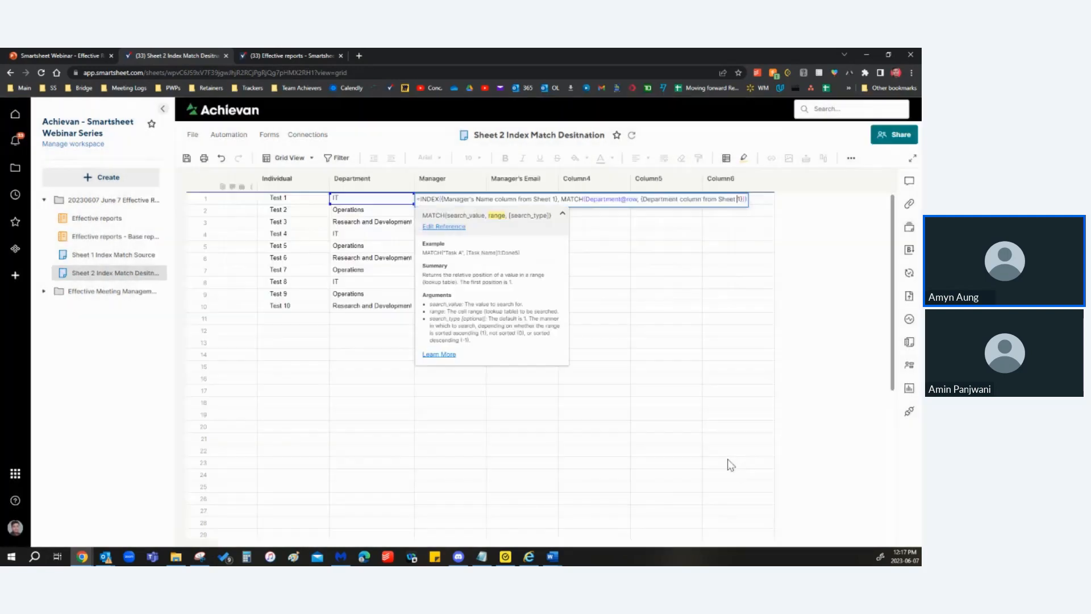
Step: Set the MATCH search type to 0 and commit the completed INDEX/MATCH formula in the row 1 Manager cell
type(")")
left_click(742, 197)
type(",0")
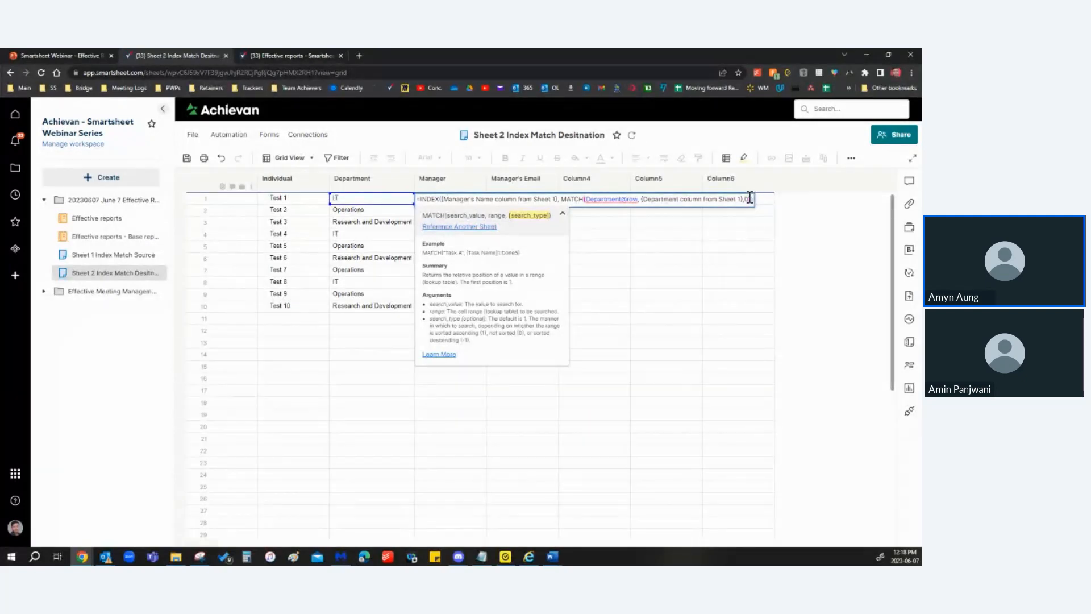
key("Return")
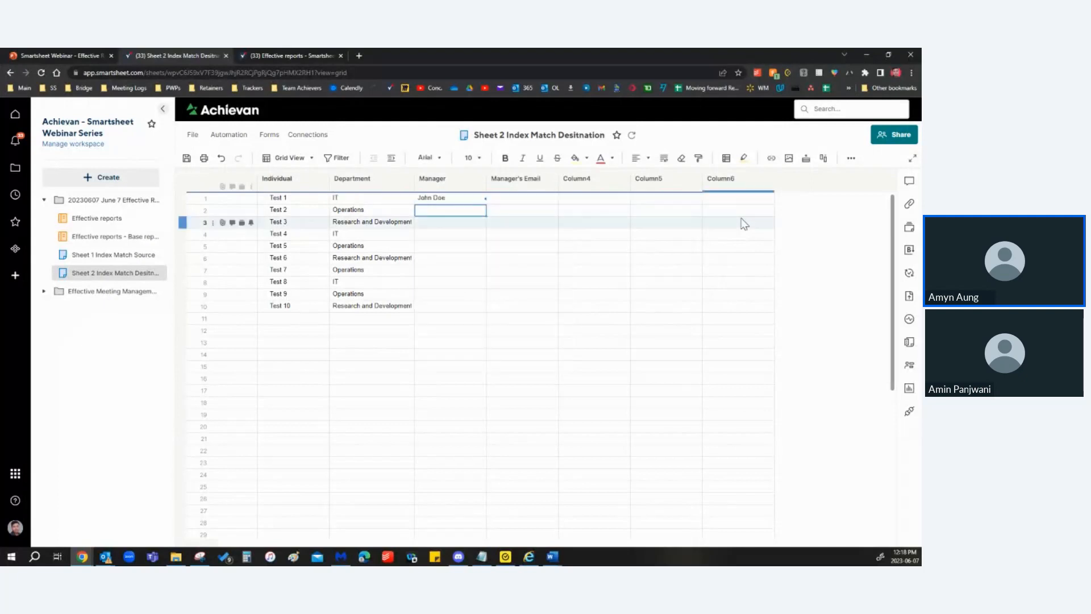
Step: Save the changes to the destination sheet, check the IT department's manager in Sheet 1 Index Match Source, and return to Sheet 2
left_click(449, 200)
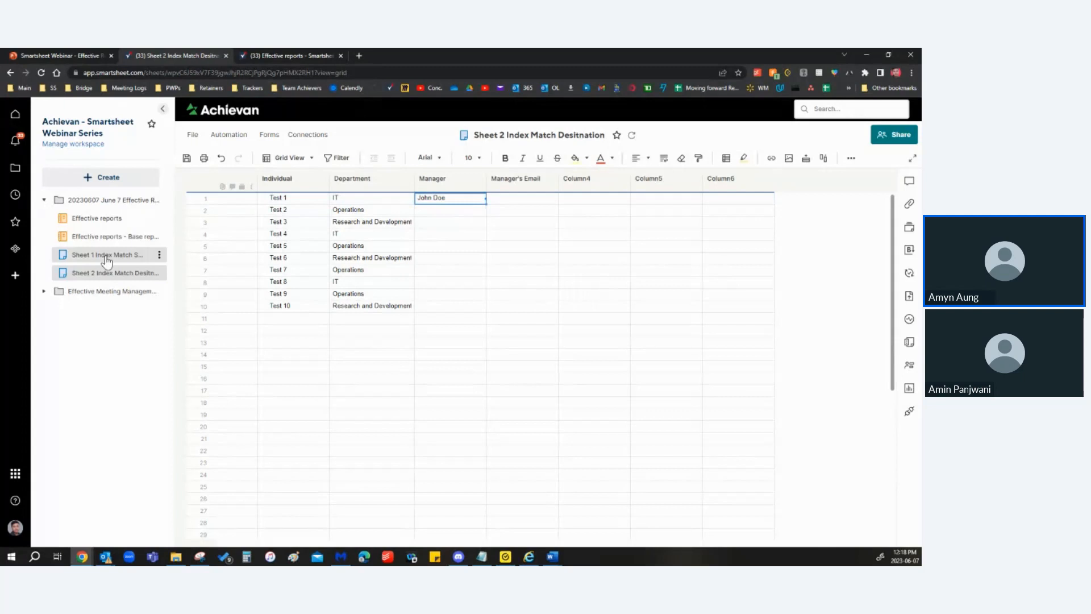
left_click(355, 197)
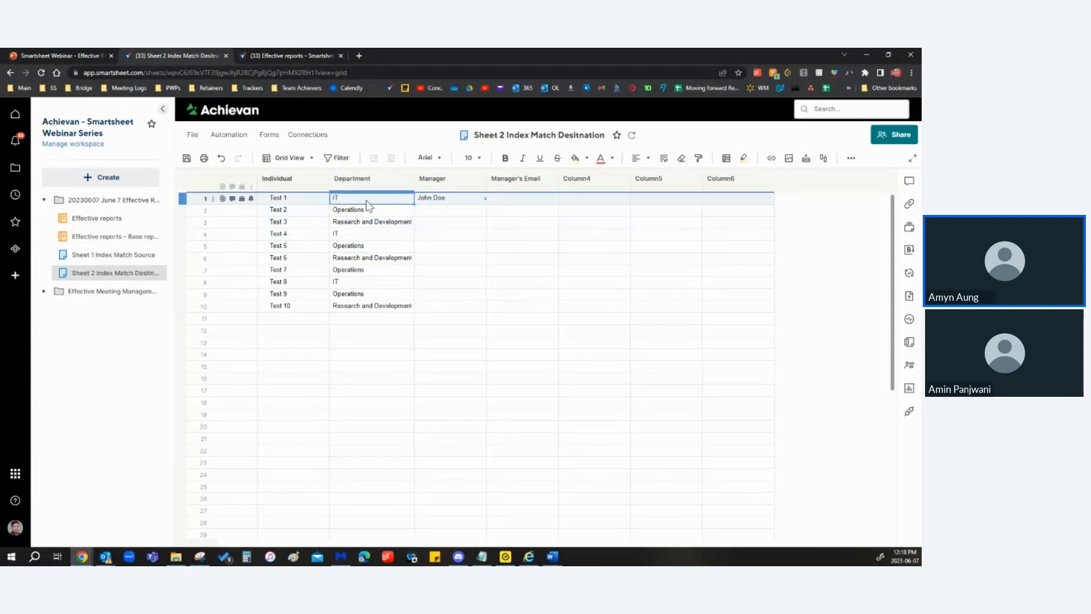
left_click(113, 254)
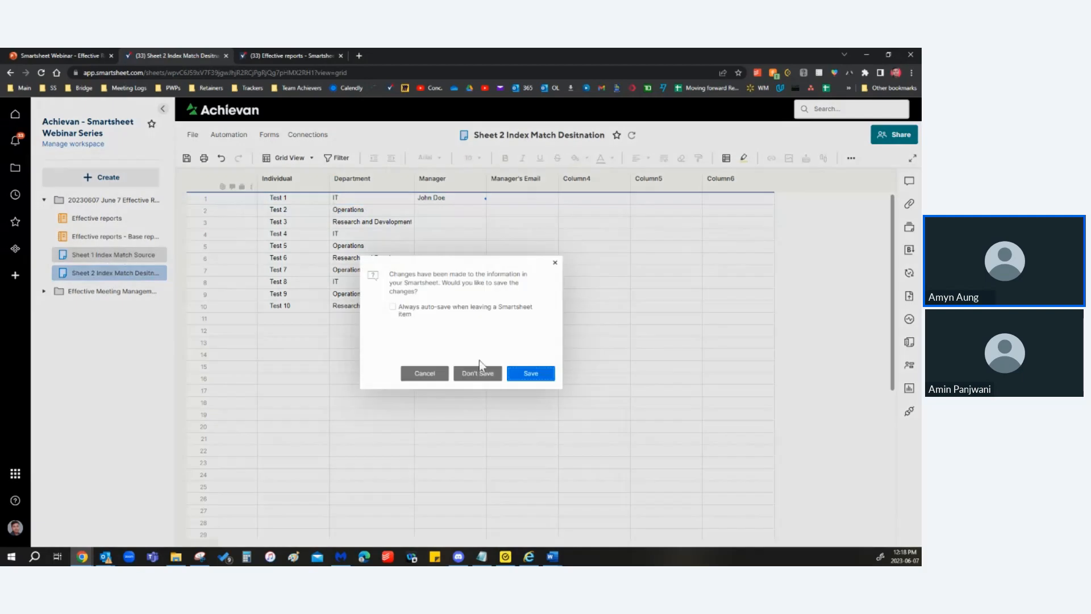
left_click(530, 374)
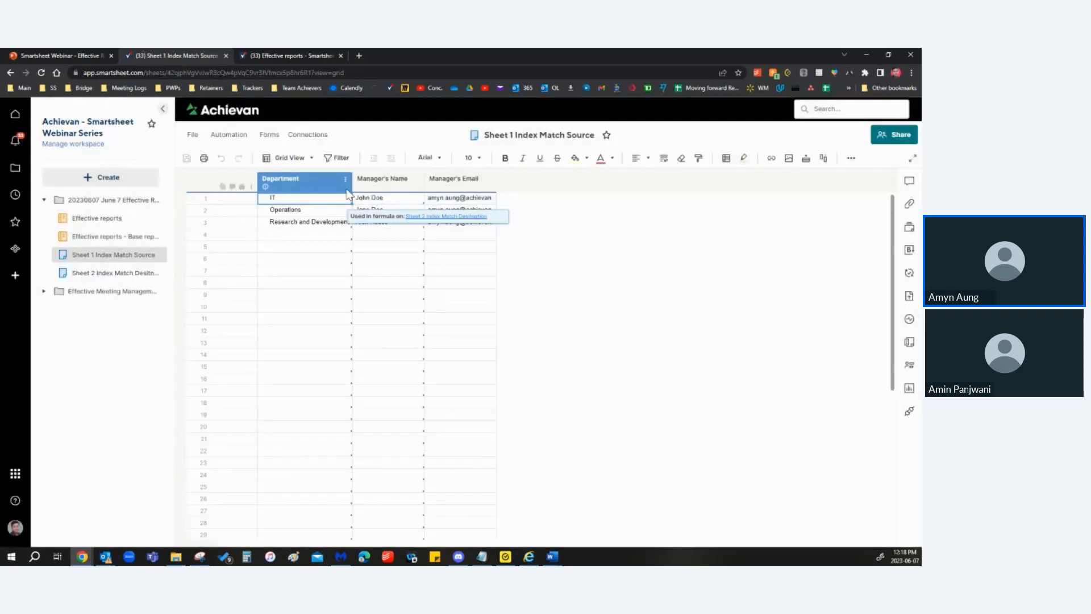
left_click(372, 197)
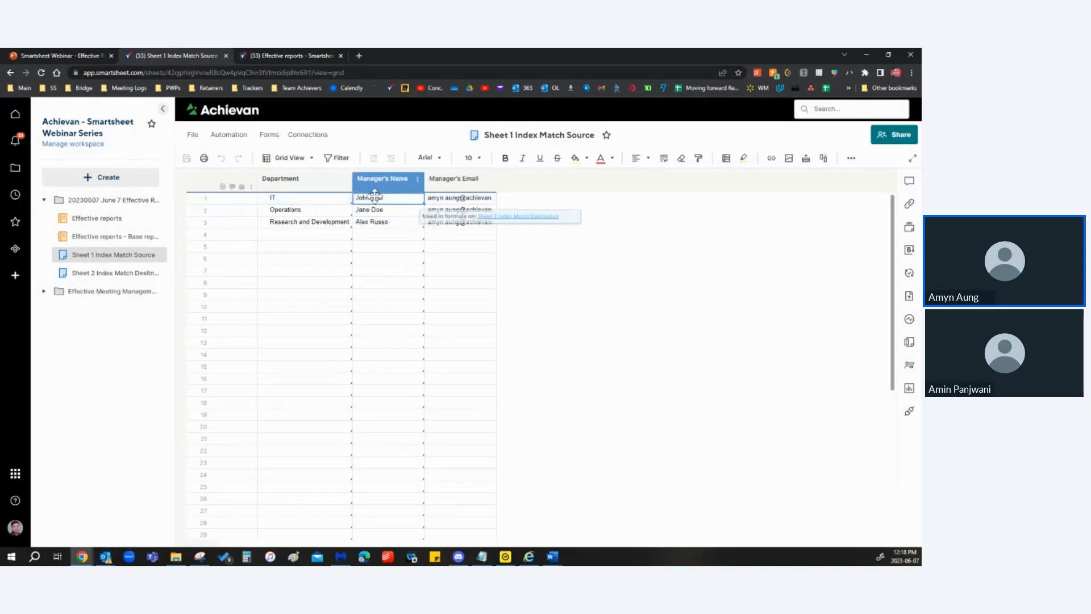
left_click(114, 272)
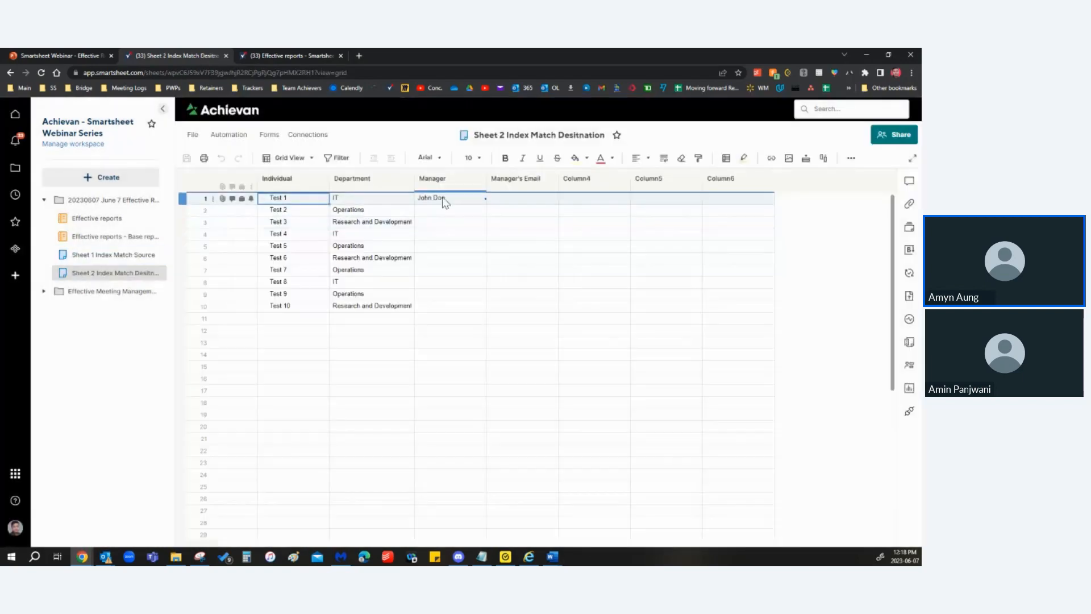
Step: Fill the row 1 Manager formula down through row 4, and convert it to a column formula for the whole Manager column
left_click(444, 200)
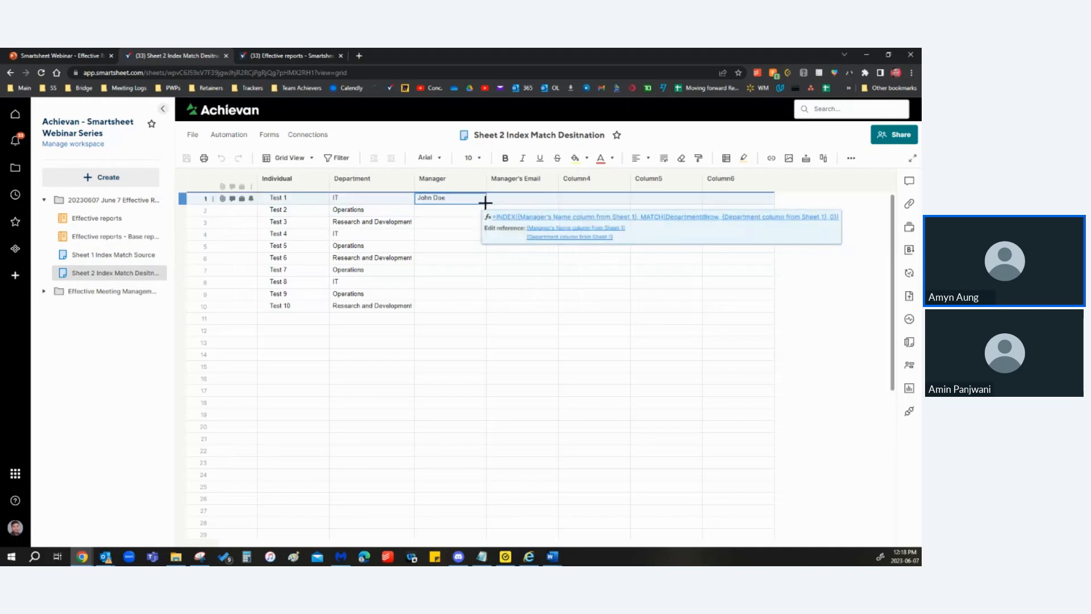
left_click_drag(485, 203, 470, 241)
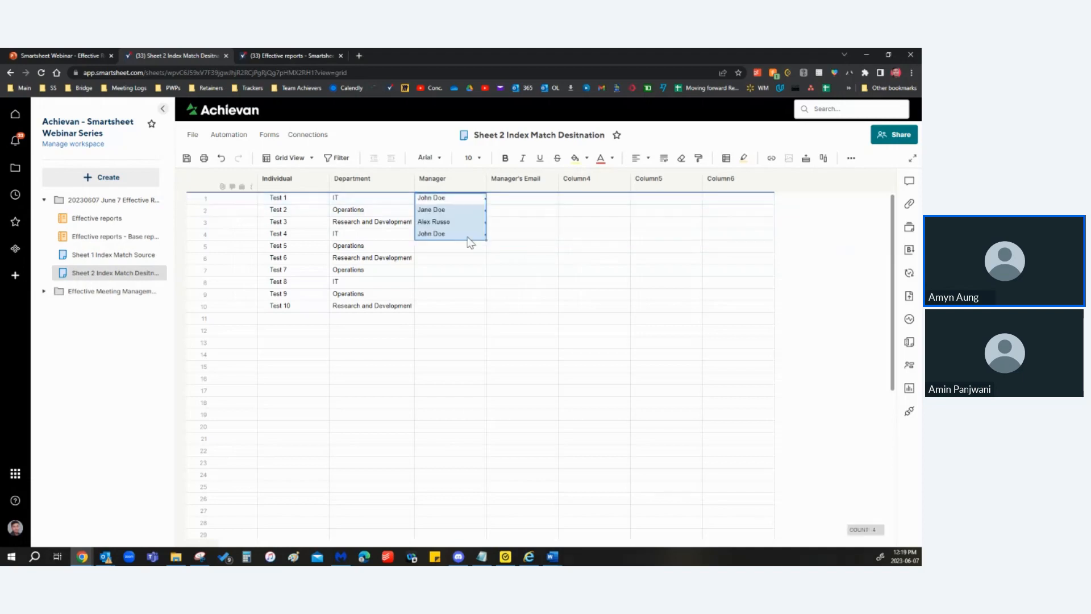
left_click(455, 202)
right_click(455, 204)
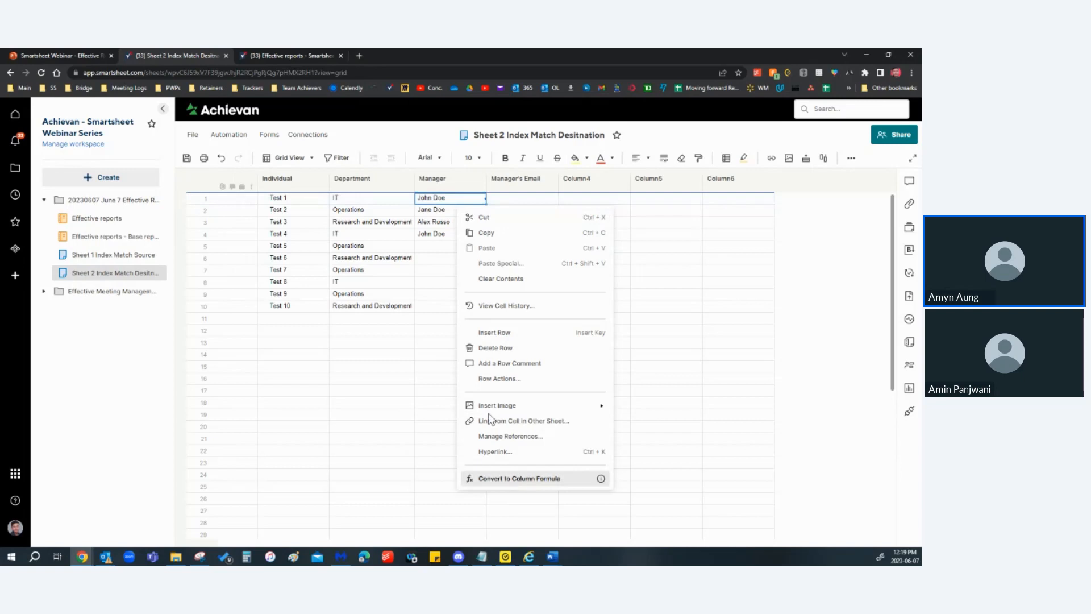
right_click(438, 209)
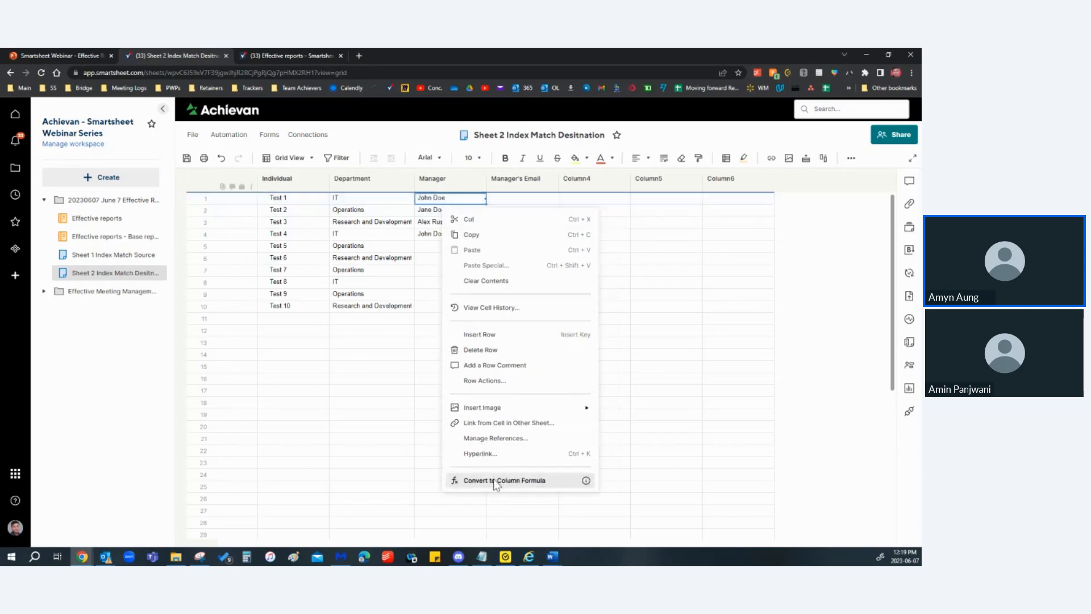
left_click(550, 483)
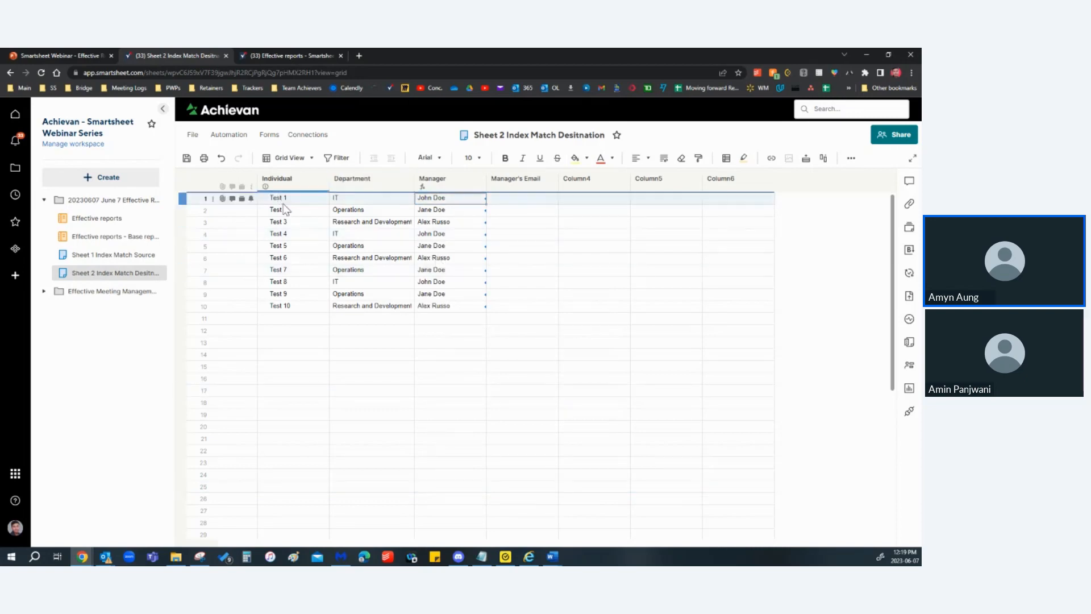
left_click(363, 224)
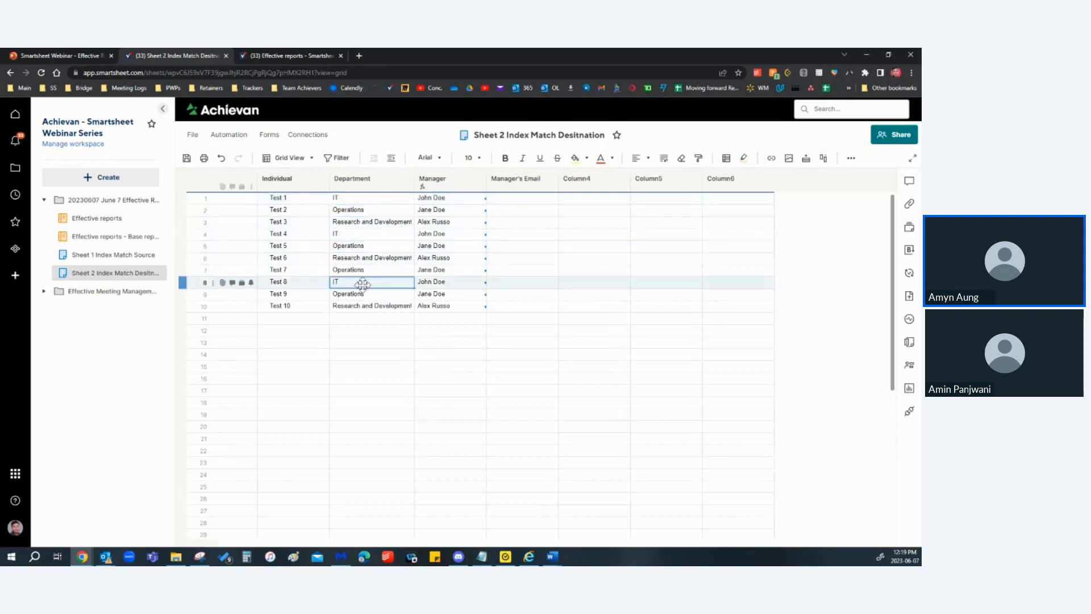
left_click(443, 198)
left_click(461, 307, "shift")
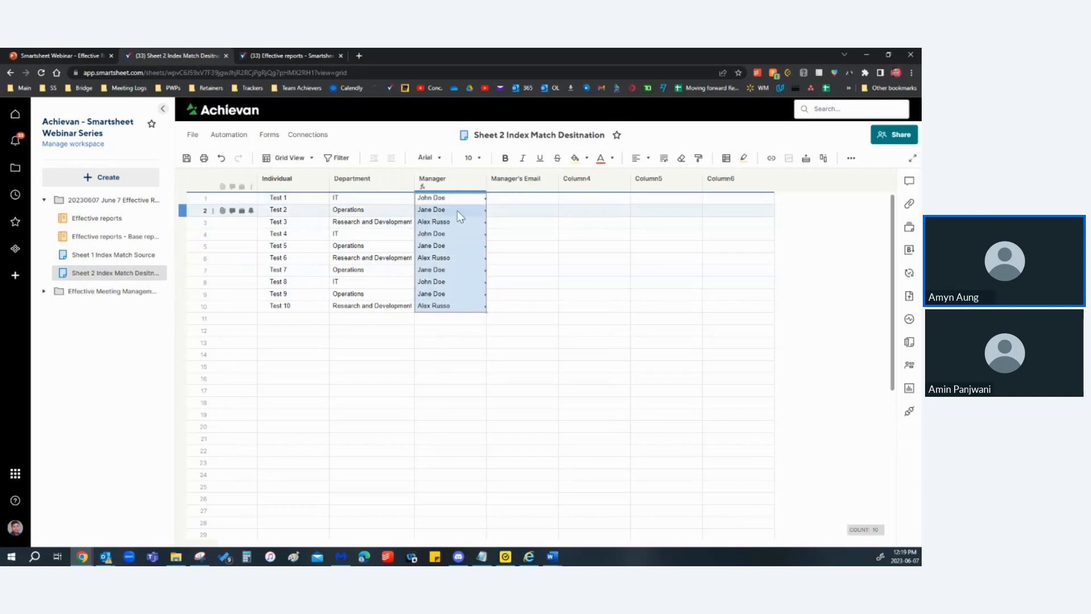
Step: Add a row 11 entry with "Test 11" as Individual and "IT" as Department, and check its Manager cell's formula
left_click(309, 318)
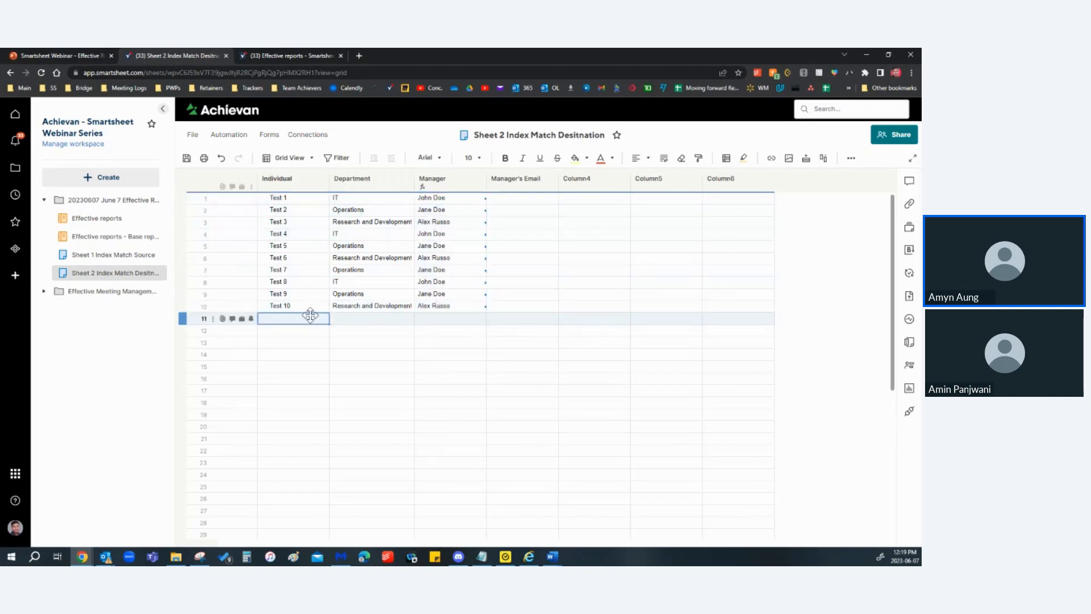
type("Test 11")
key("Return")
key("Tab")
key("Up")
type("IT")
key("Return")
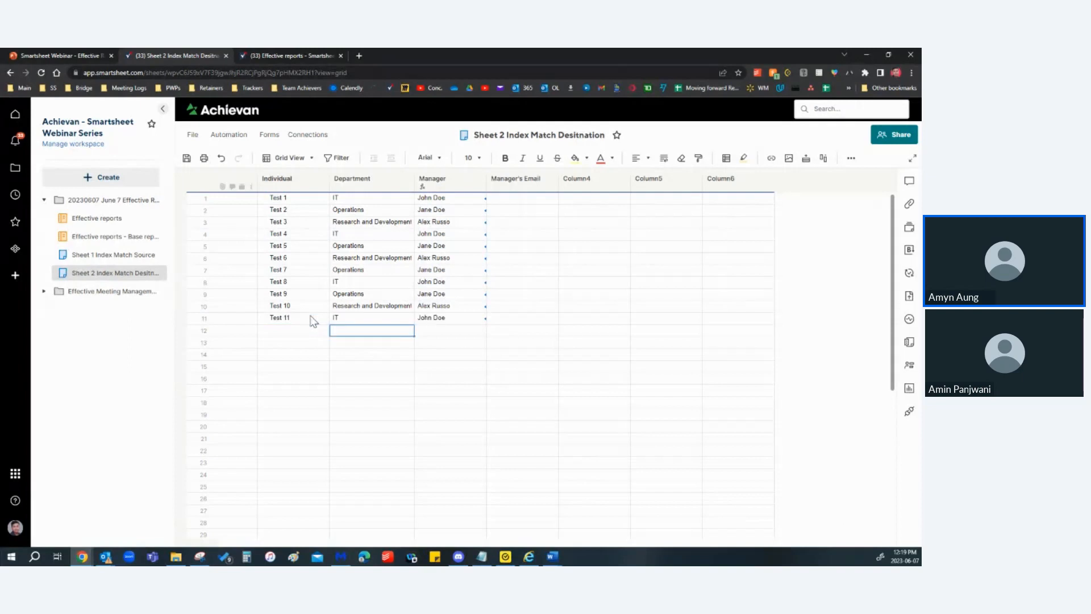
left_click(456, 319)
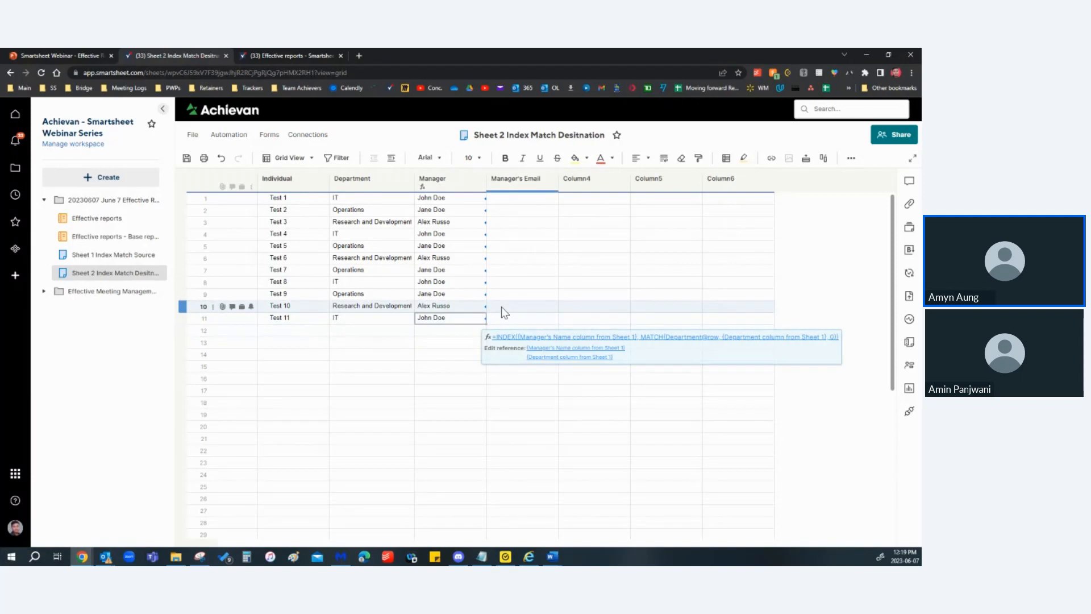
Step: Start an INDEX formula in row 1's Manager's Email cell, using Sheet 1's Manager's Email column as a reference named "Manager's Email from Sheet 1"
left_click(509, 201)
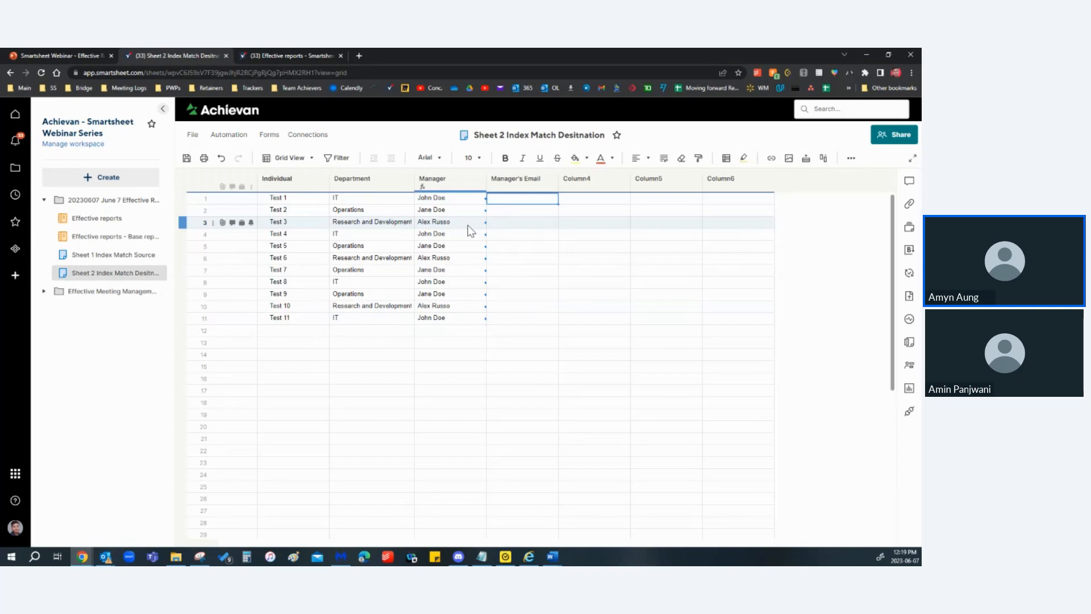
type("=ind")
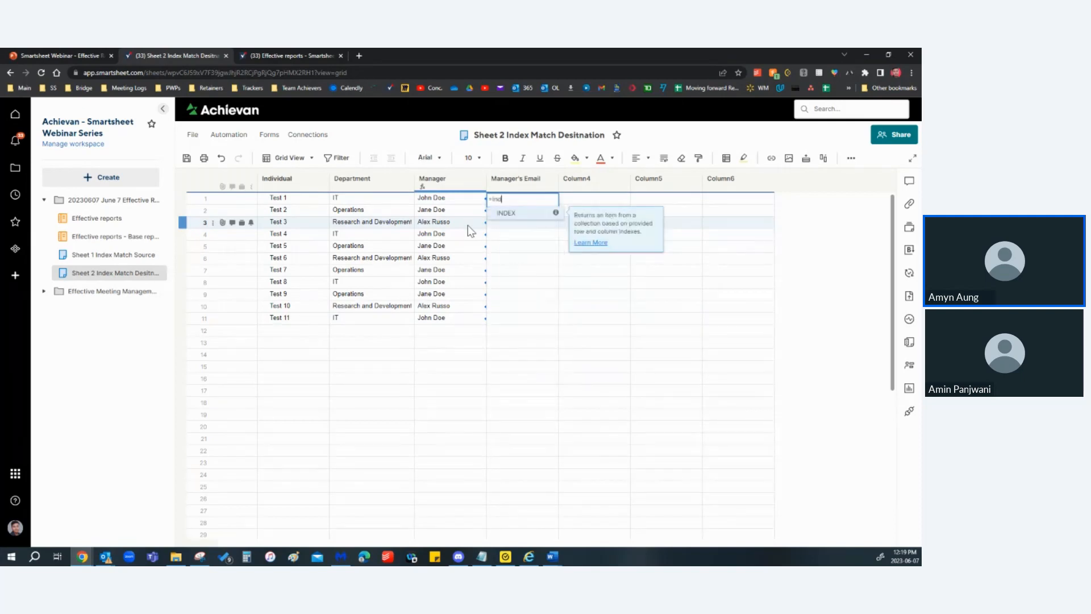
left_click(501, 214)
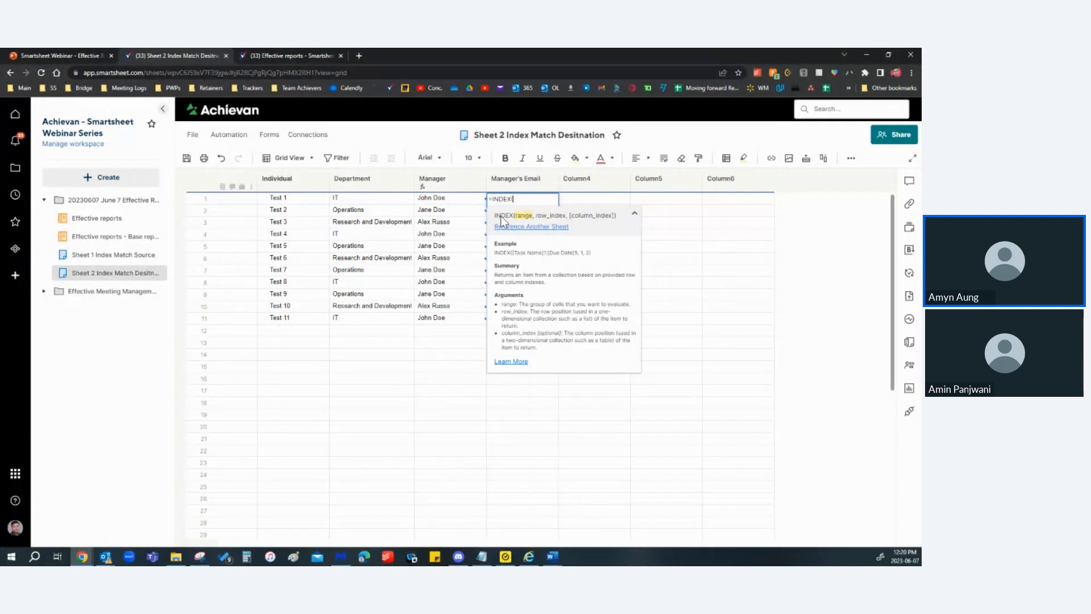
left_click(509, 227)
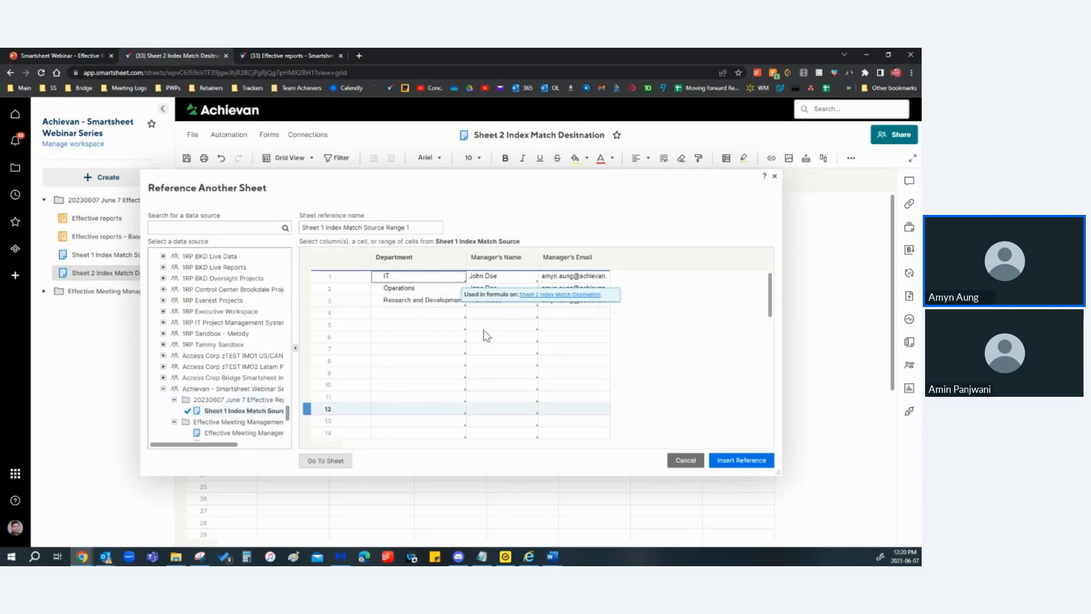
left_click(572, 259)
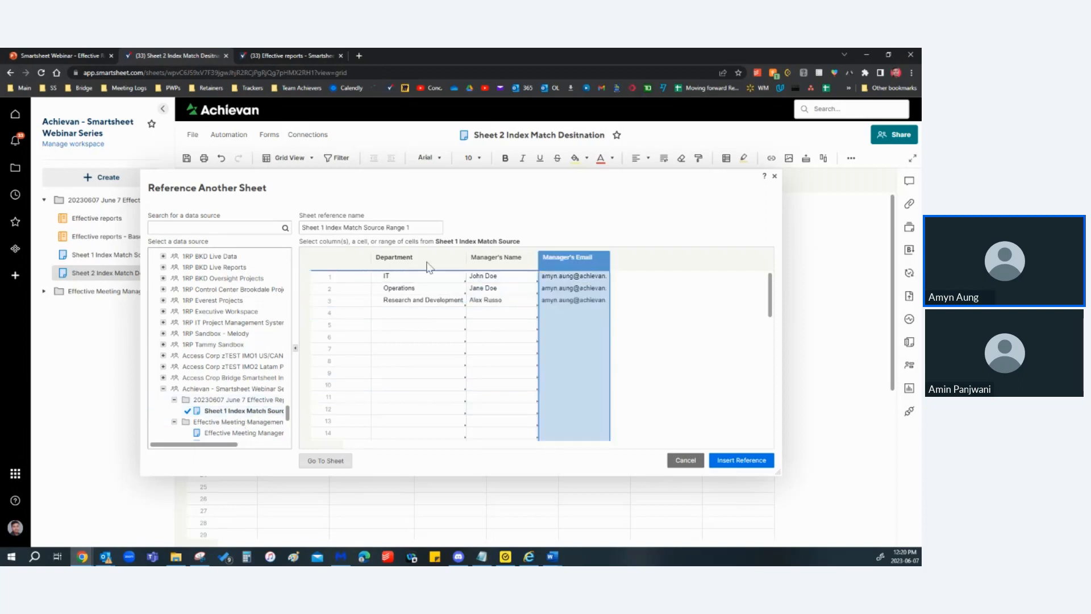
triple_click(412, 227)
type("Manager's Email from Sheet 1")
left_click(733, 462)
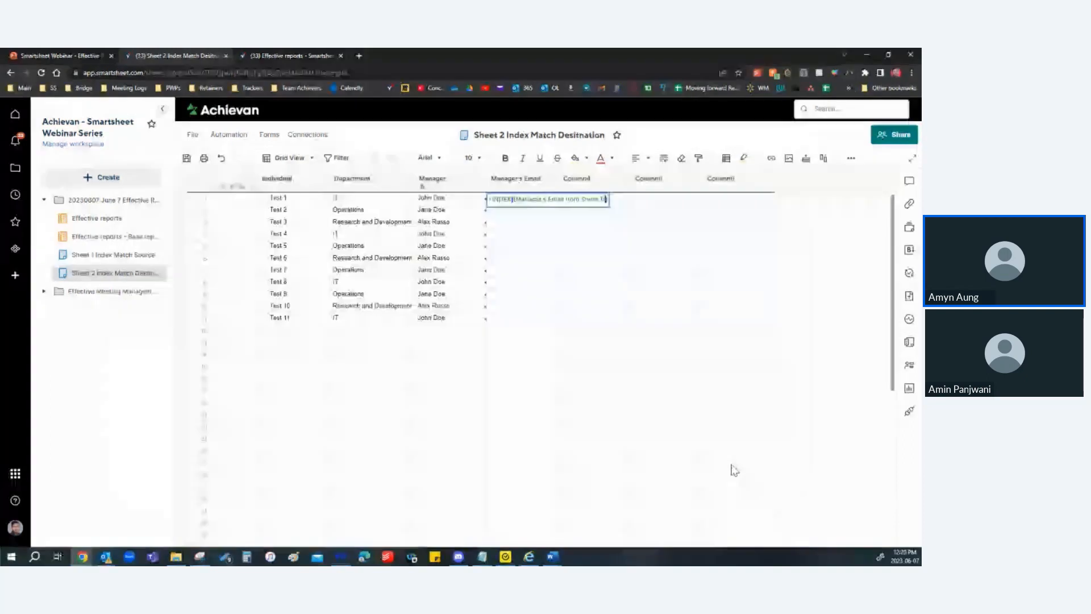
Step: Add a MATCH function searching for Department@row in Sheet 1's Department column, naming the reference "Department column from Sheet 1"
type(",Match(")
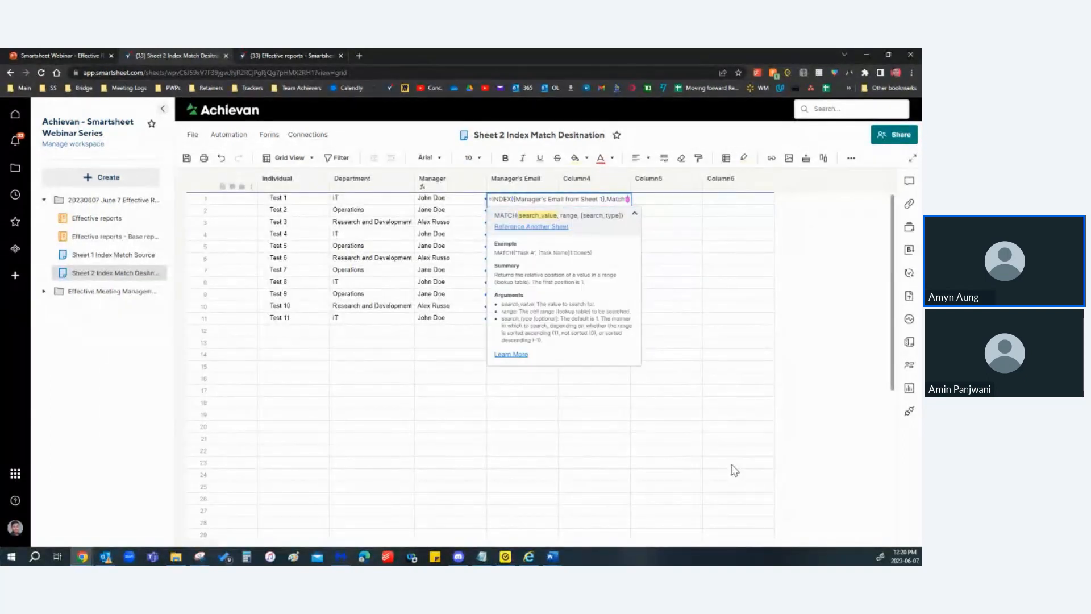
left_click(368, 200)
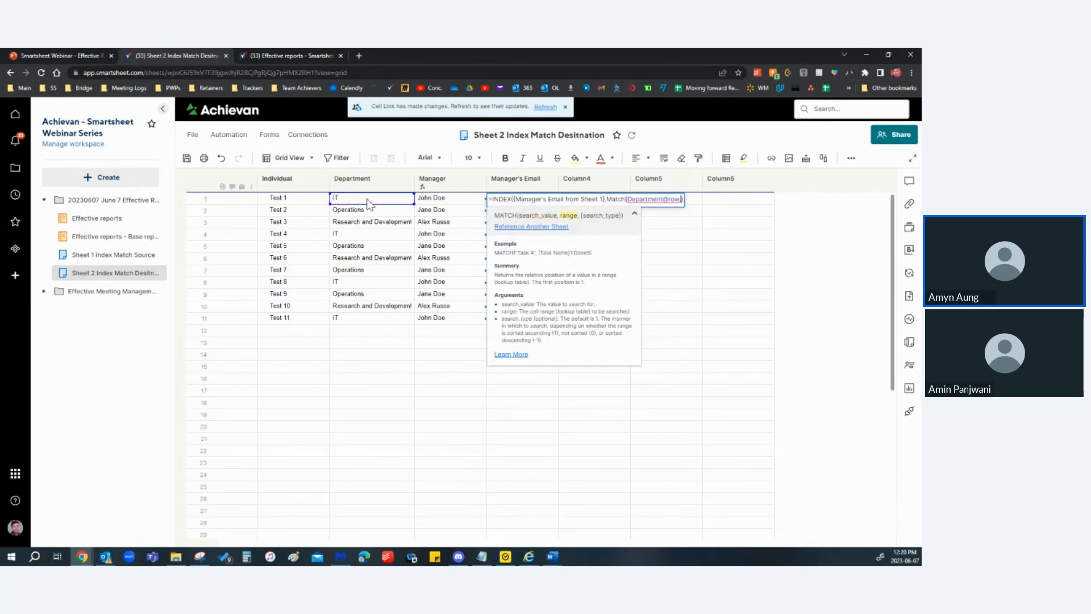
left_click(554, 227)
left_click(500, 259)
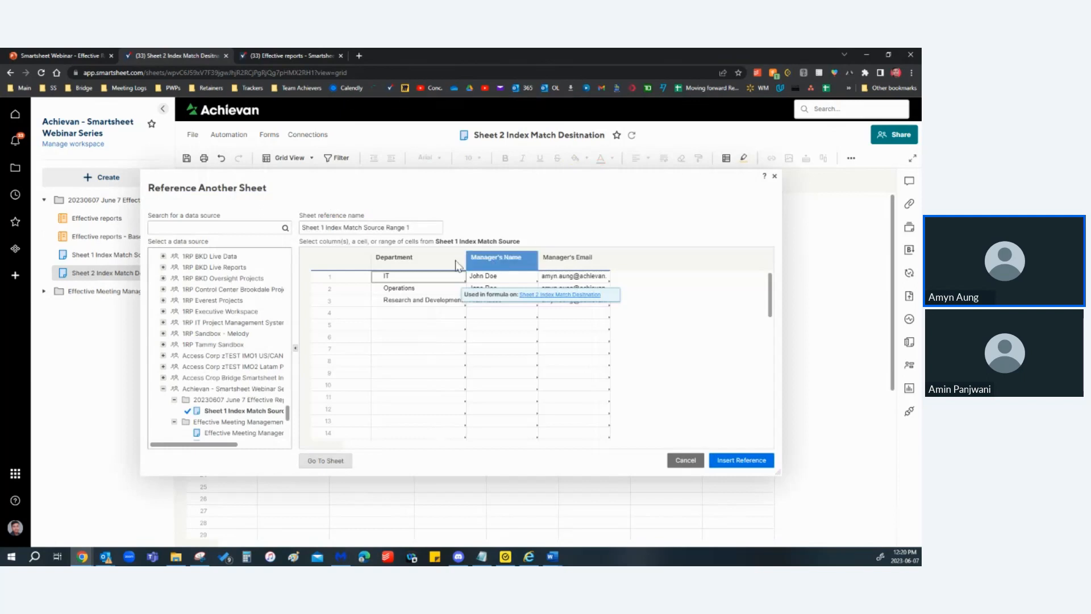
left_click(419, 260)
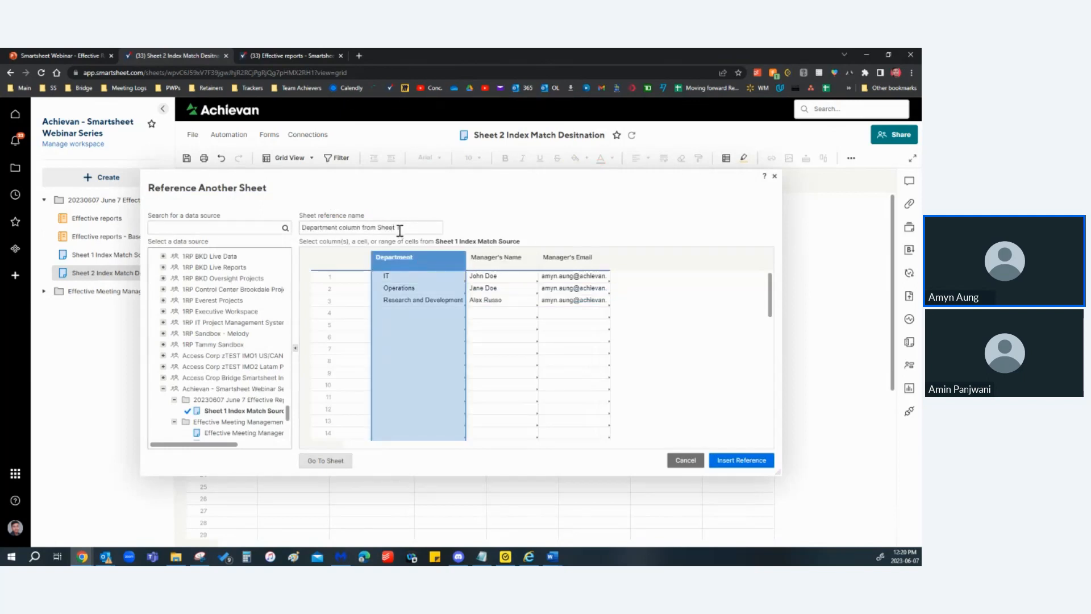
type("1")
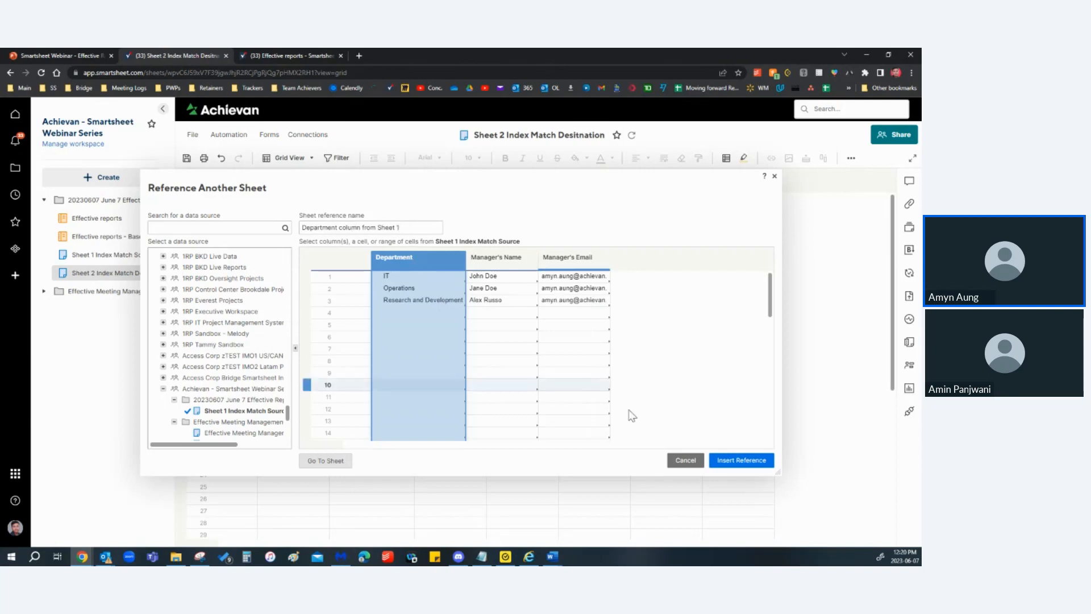
left_click(745, 460)
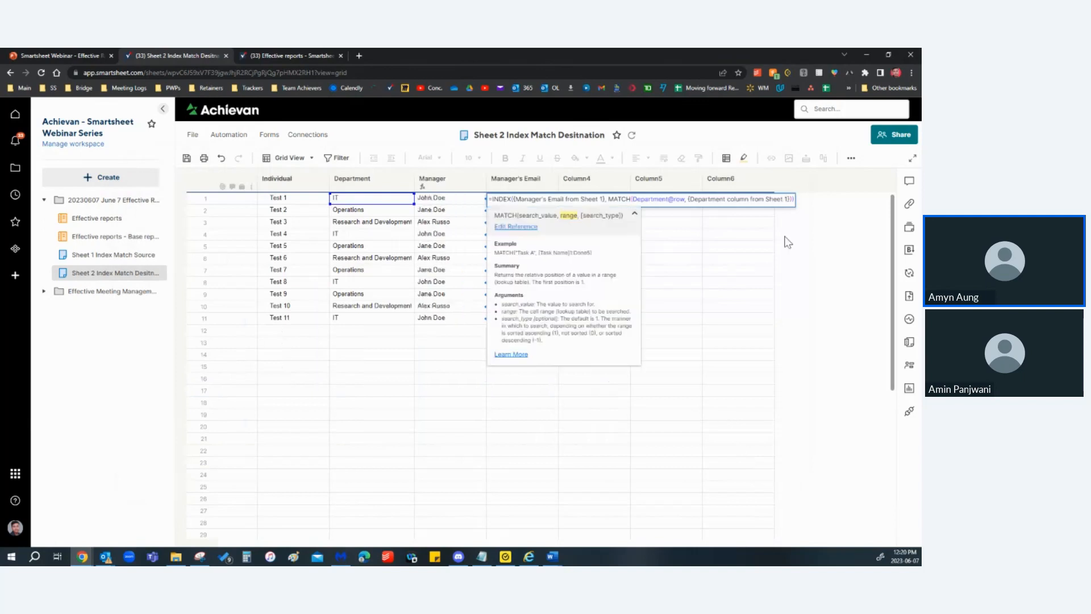
Step: Complete the Manager's Email formula with MATCH search type 0 and convert it to a column formula
left_click(792, 198)
type(", 0")
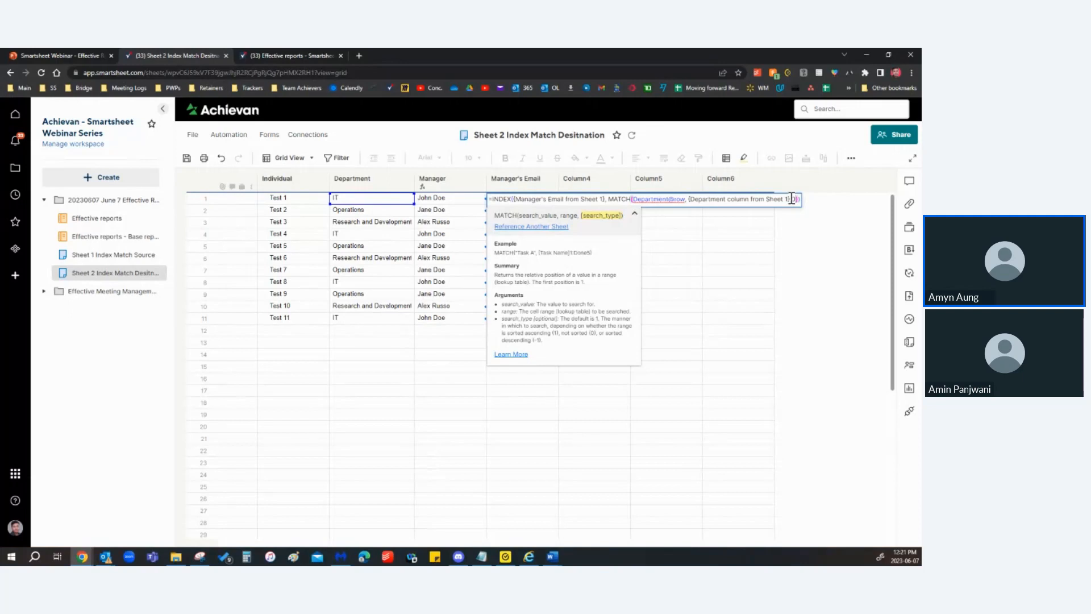
key("Return")
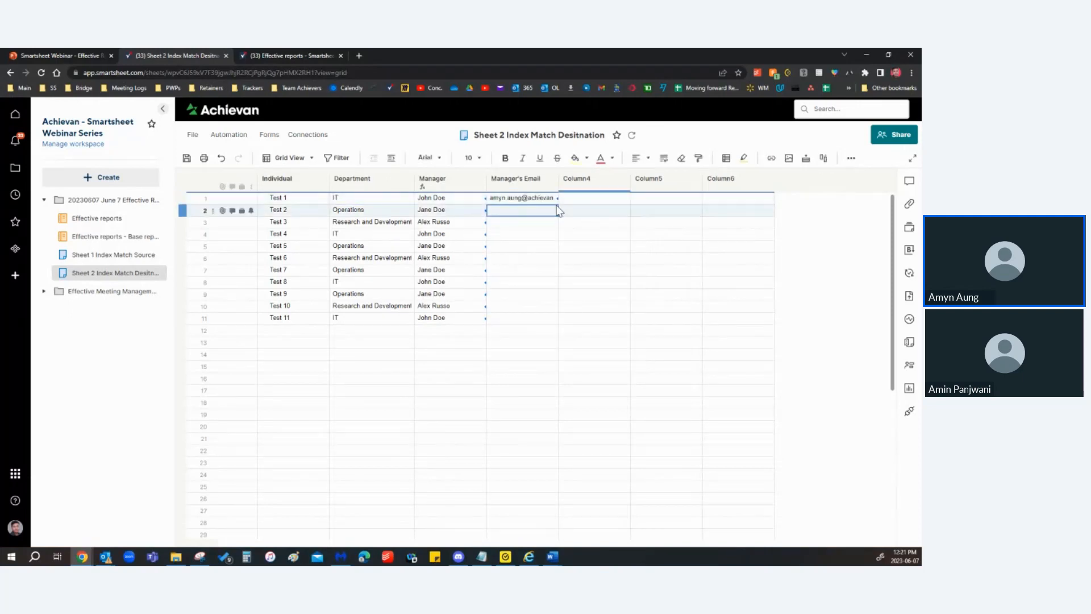
right_click(523, 199)
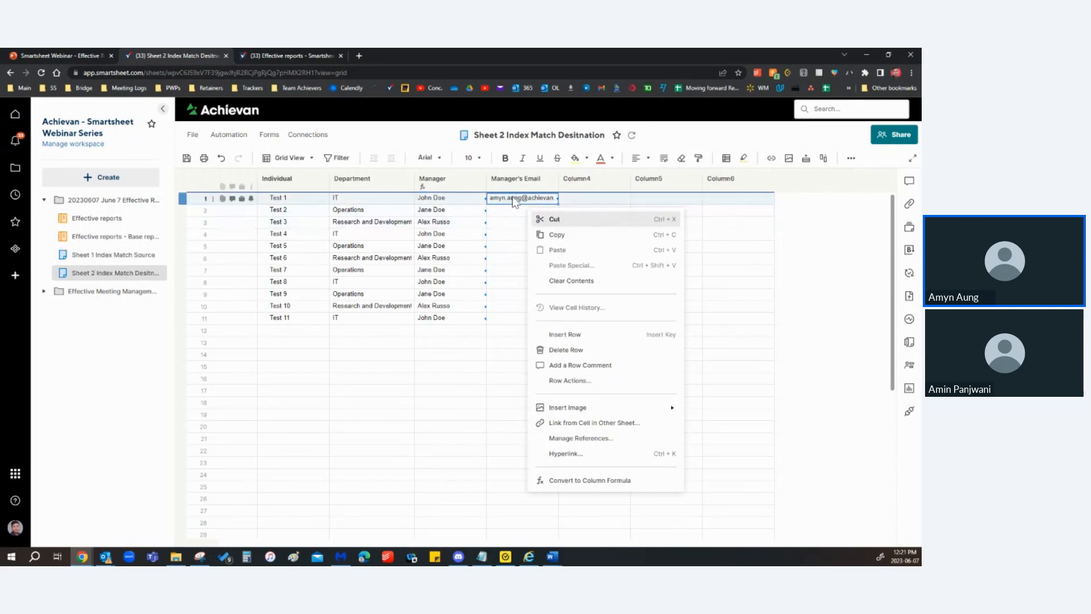
left_click(578, 481)
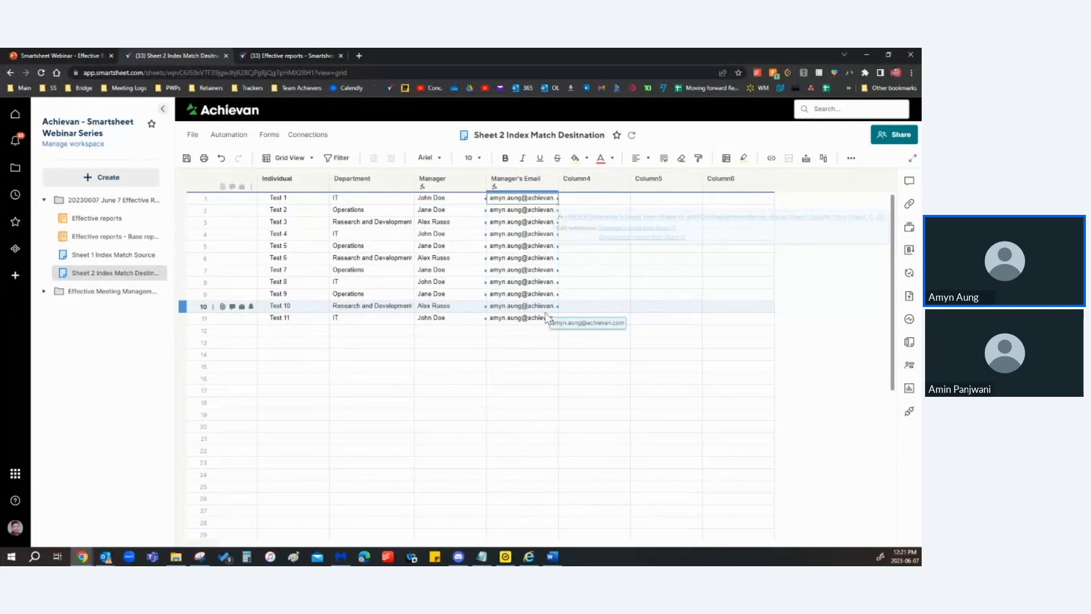
Step: Open the Manager column formula to review its INDEX and MATCH references, and leave it without editing
right_click(460, 200)
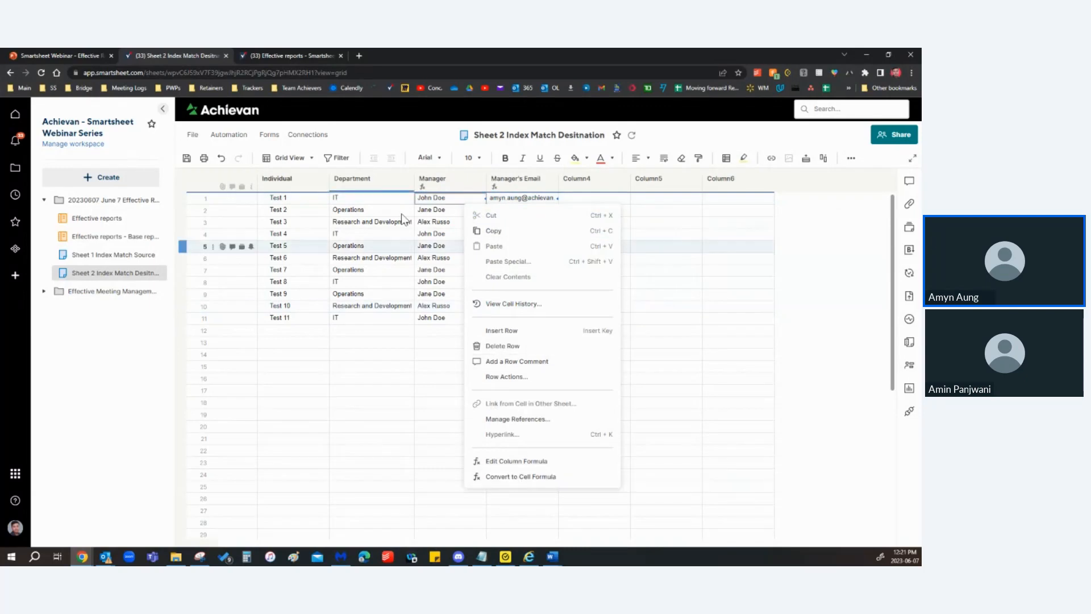
left_click(497, 462)
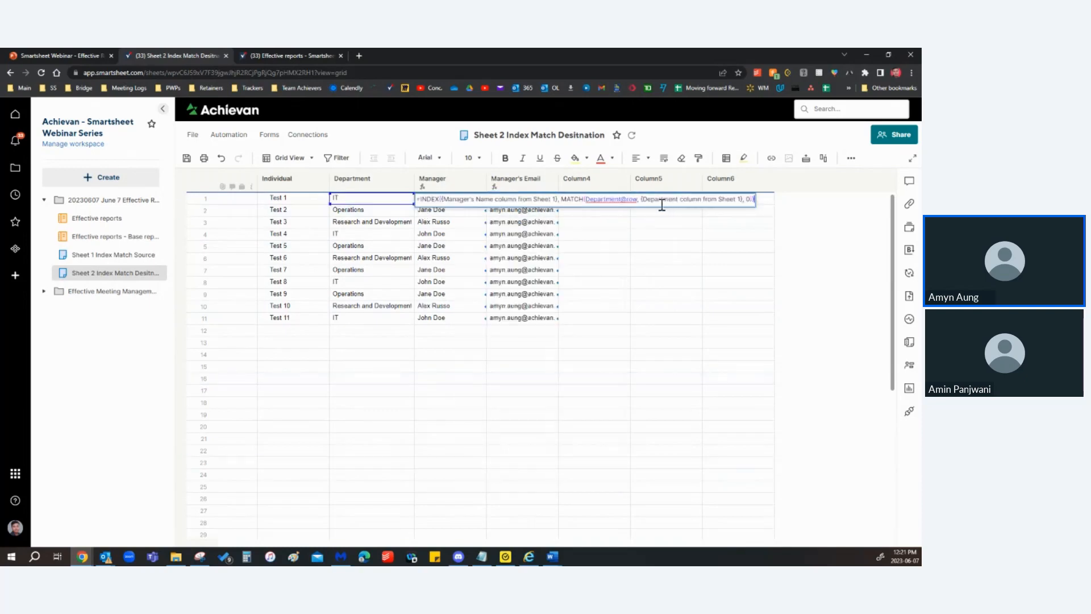
key("Escape")
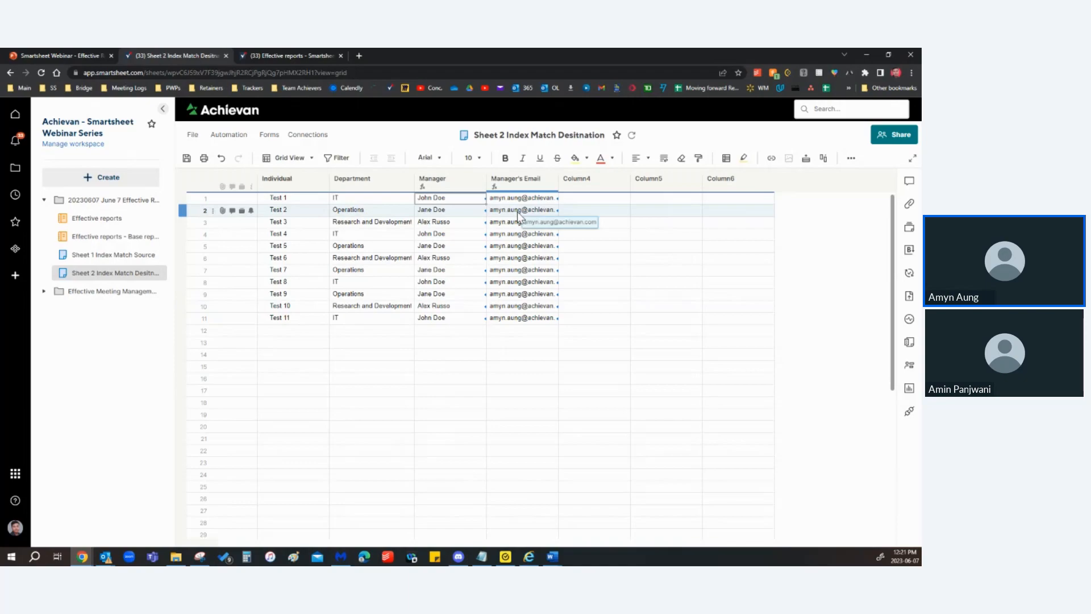